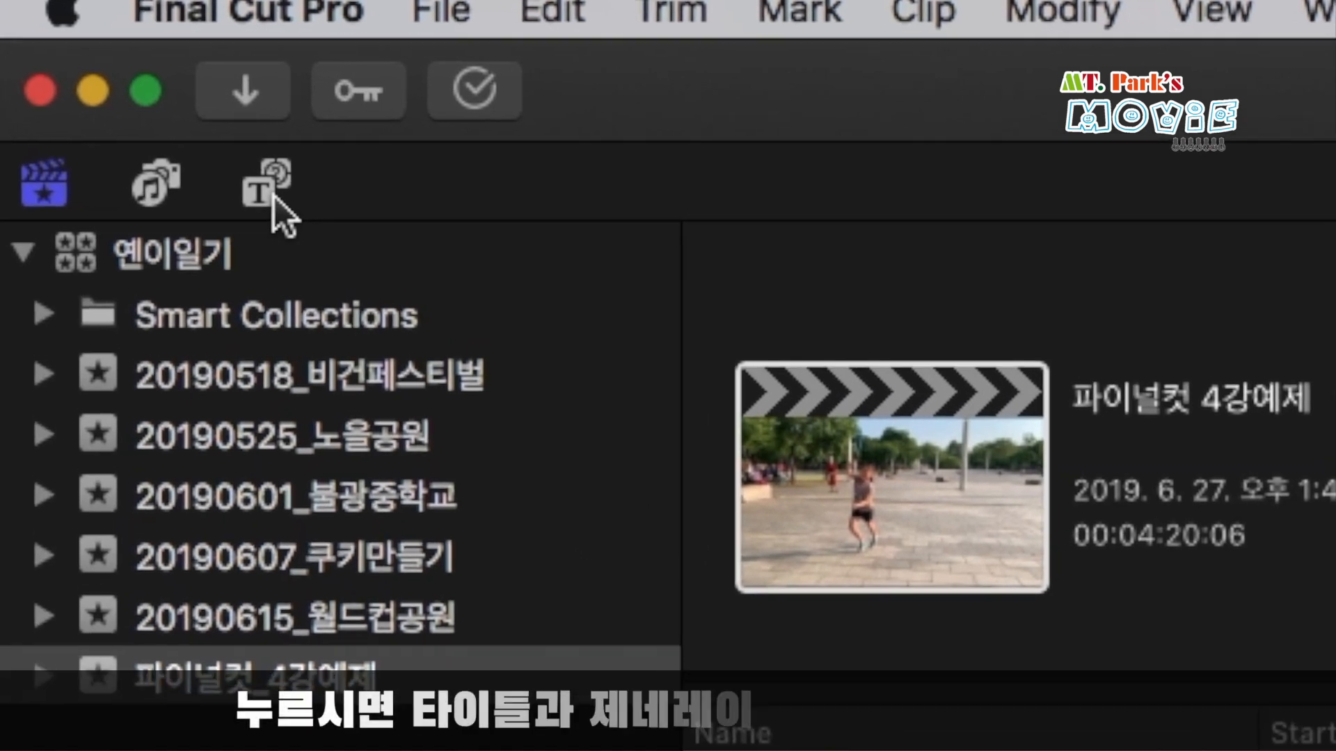
Add the Centered title to the timeline above the end of the ZY-Video clip and place the playhead within it.
left_click(165, 120)
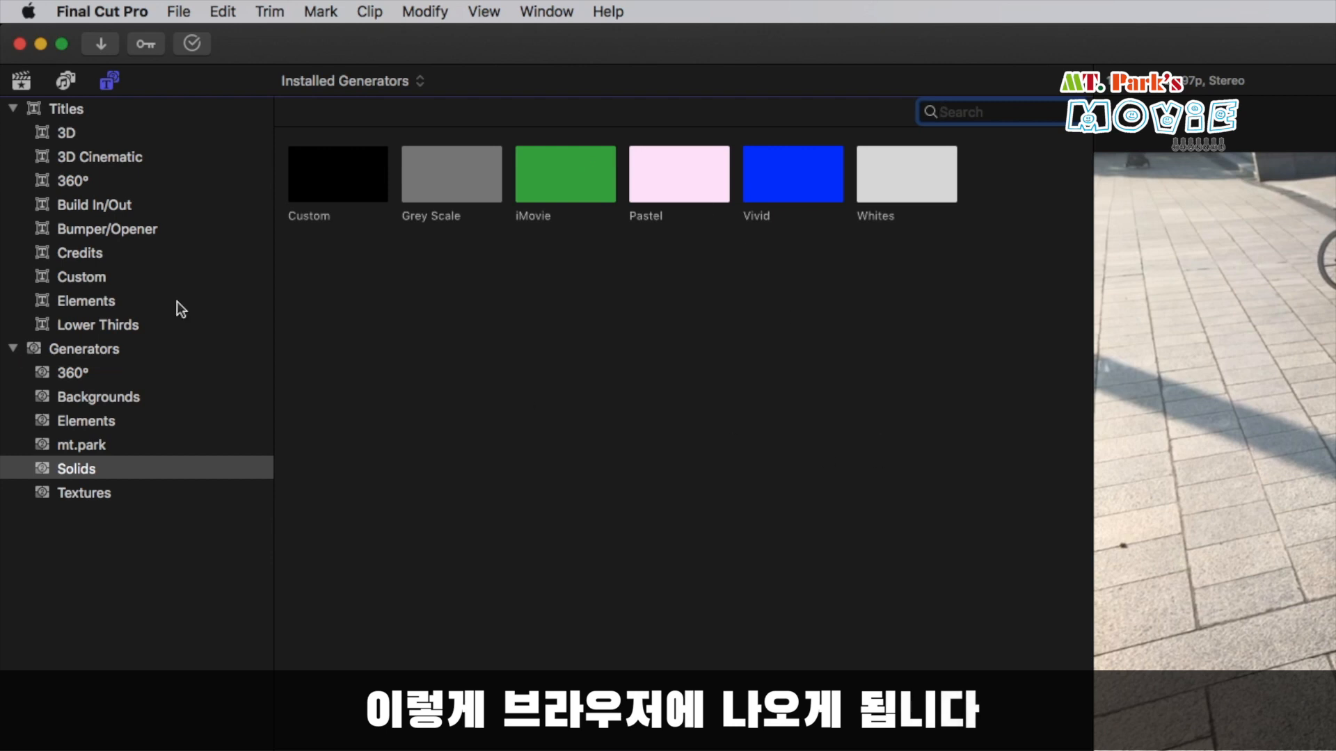
left_click(78, 112)
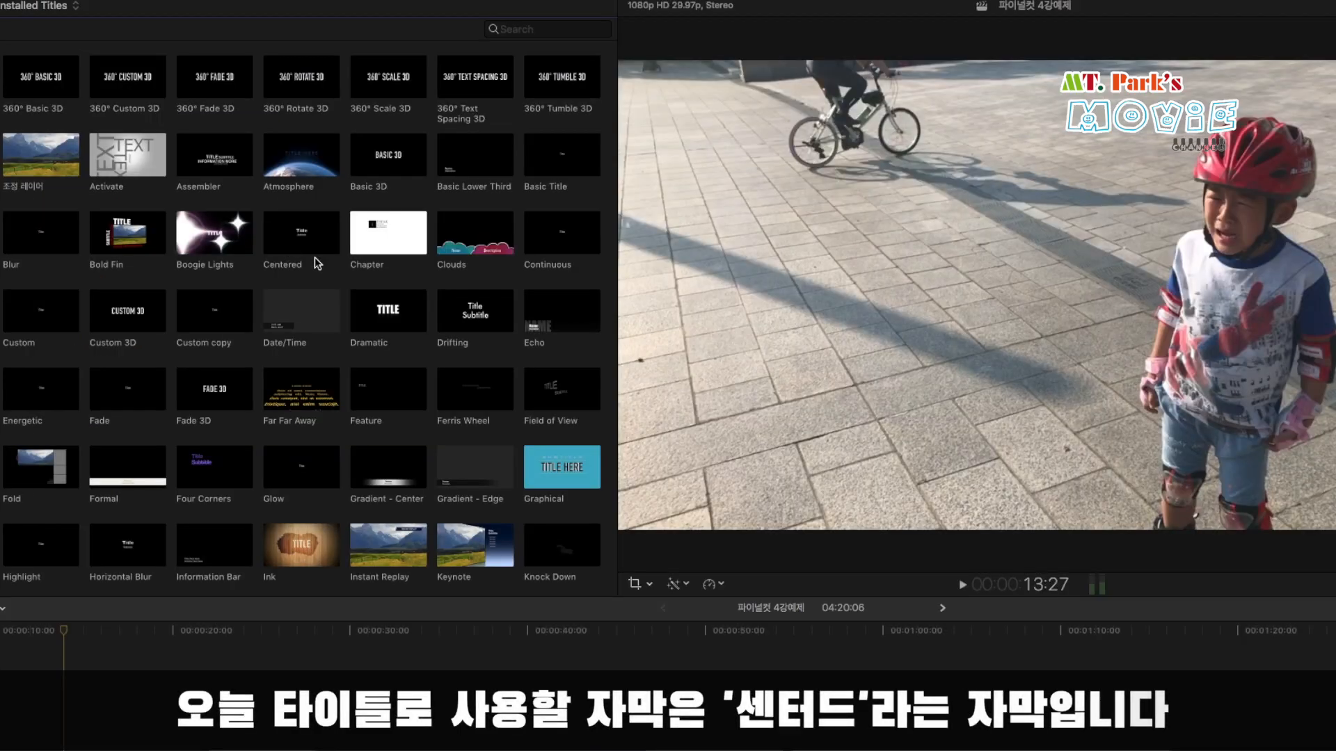
left_click(280, 247)
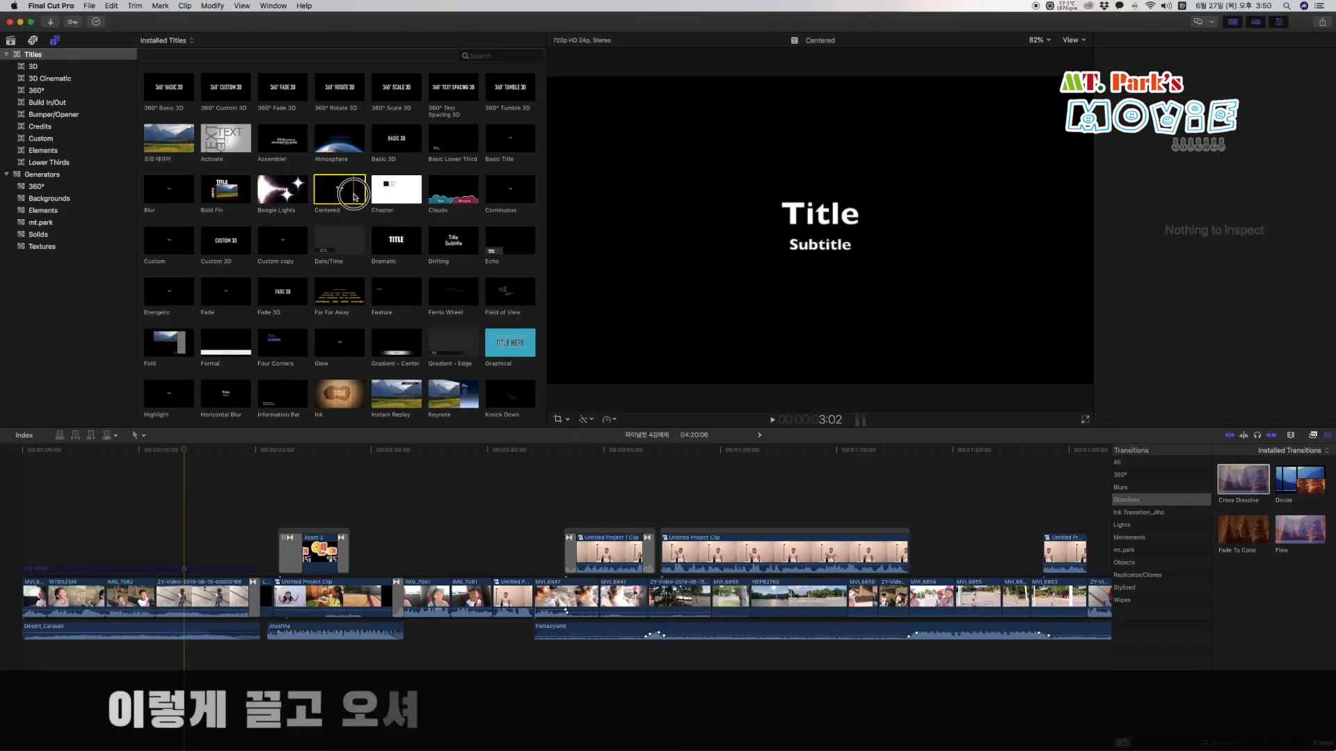
left_click_drag(302, 234, 137, 741)
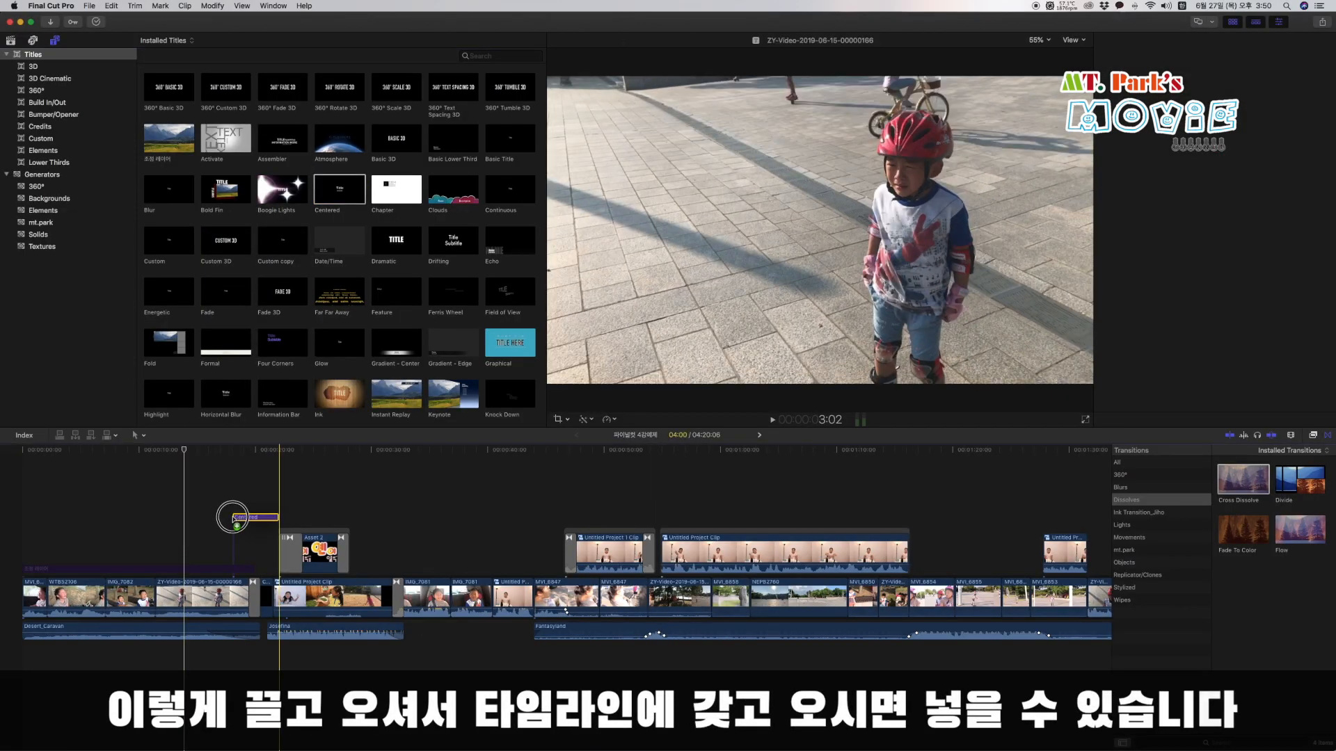
left_click_drag(233, 523, 216, 542)
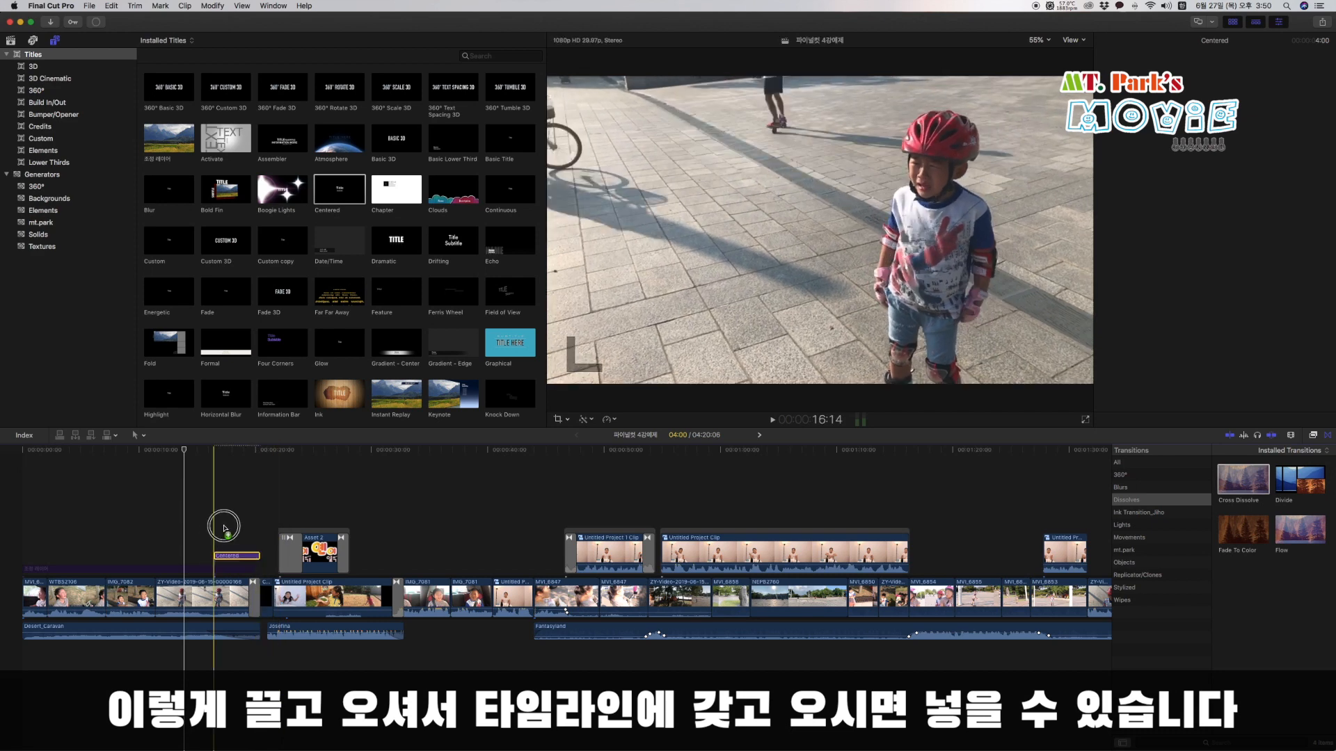
left_click(231, 454)
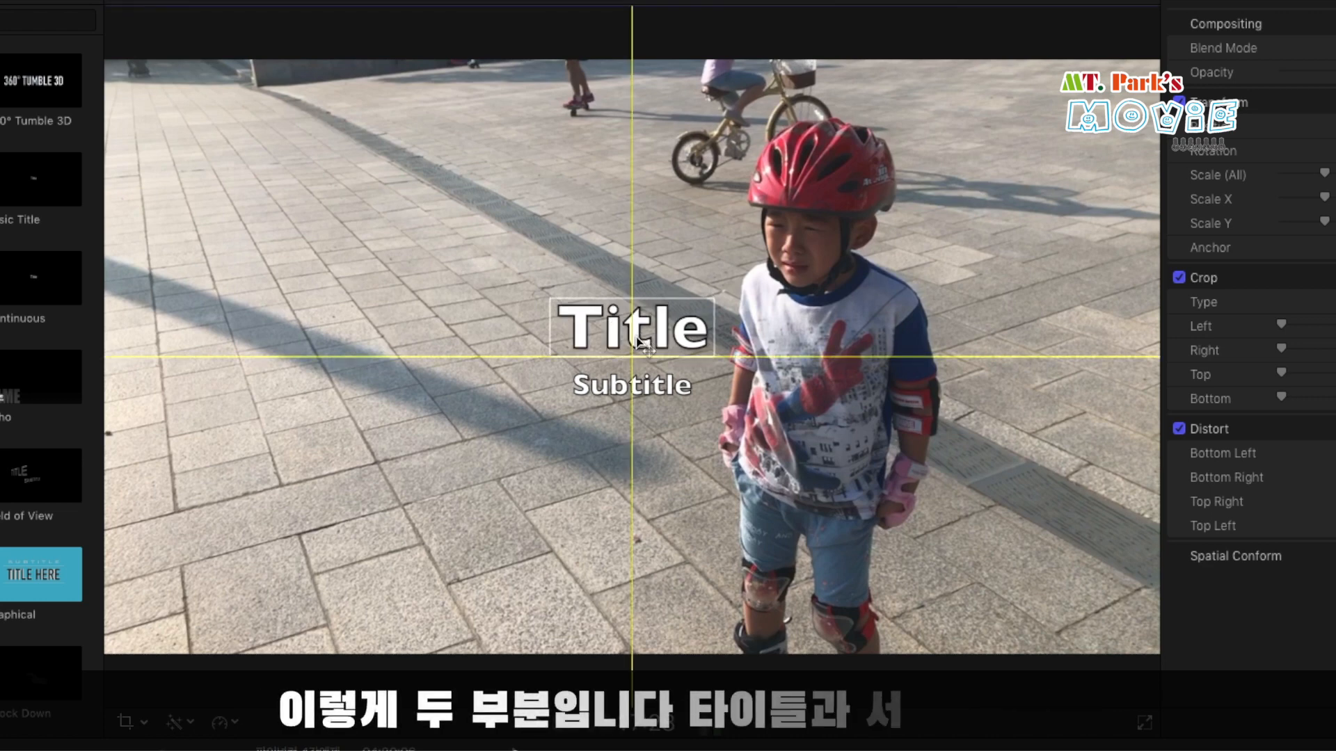
Replace the main line of the Centered title with the text "그들에게 과연 무슨일이?".
left_click(637, 387)
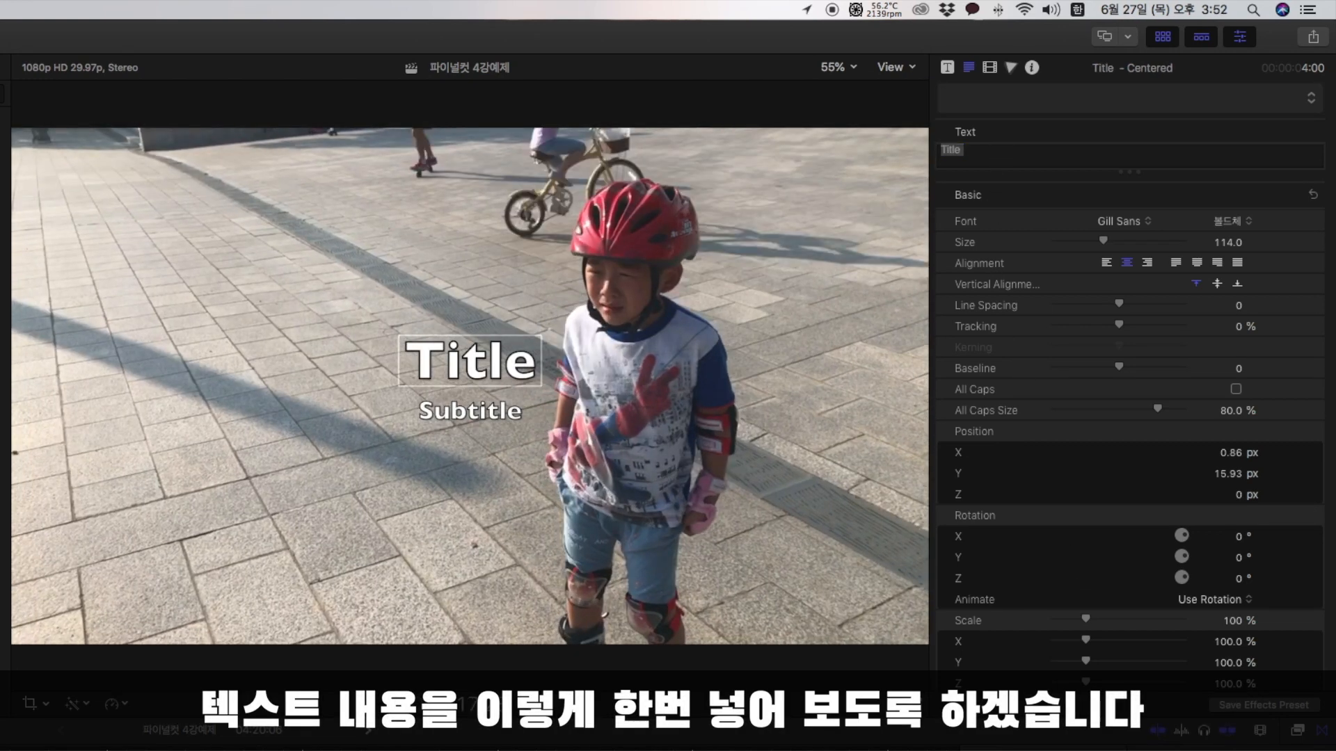
type("그")
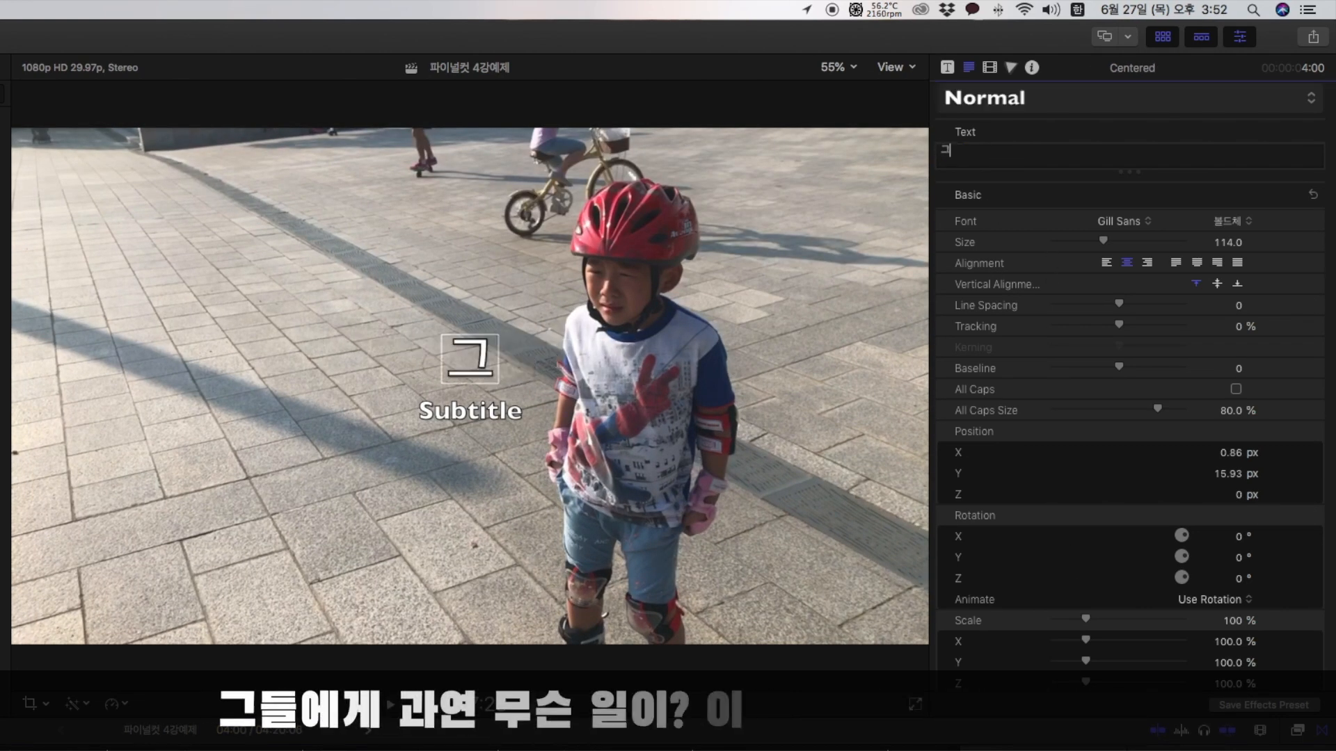
type("들이에게 과연 무슨")
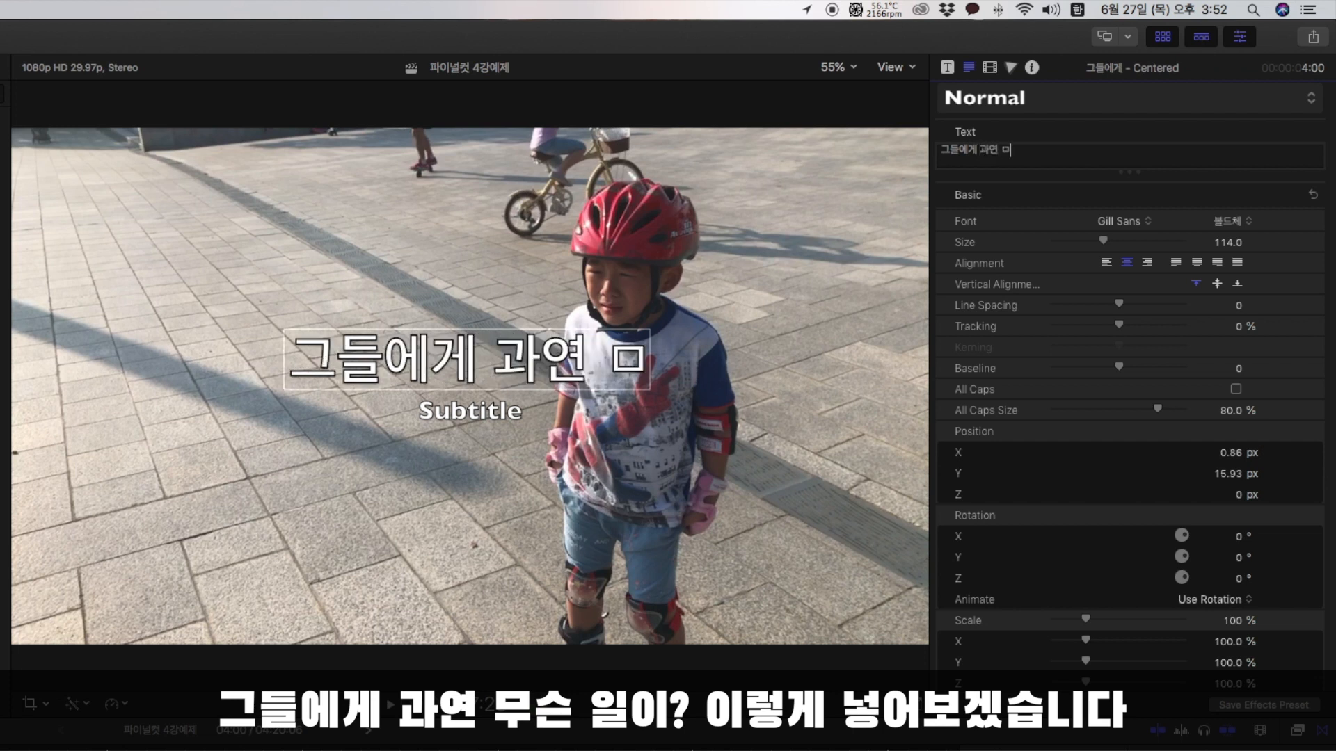
type("일이?")
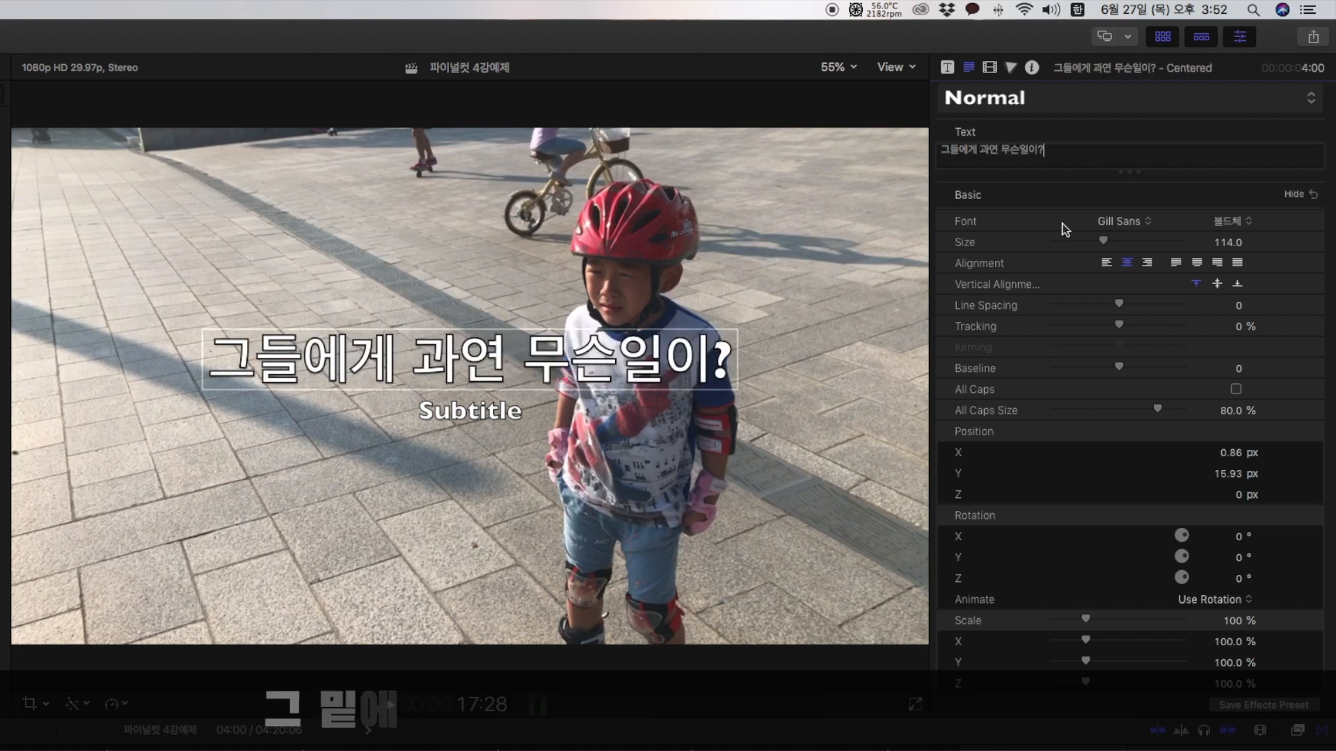
Replace the subtitle text beneath the main line with "Mt.park's Pictures".
left_click(476, 414)
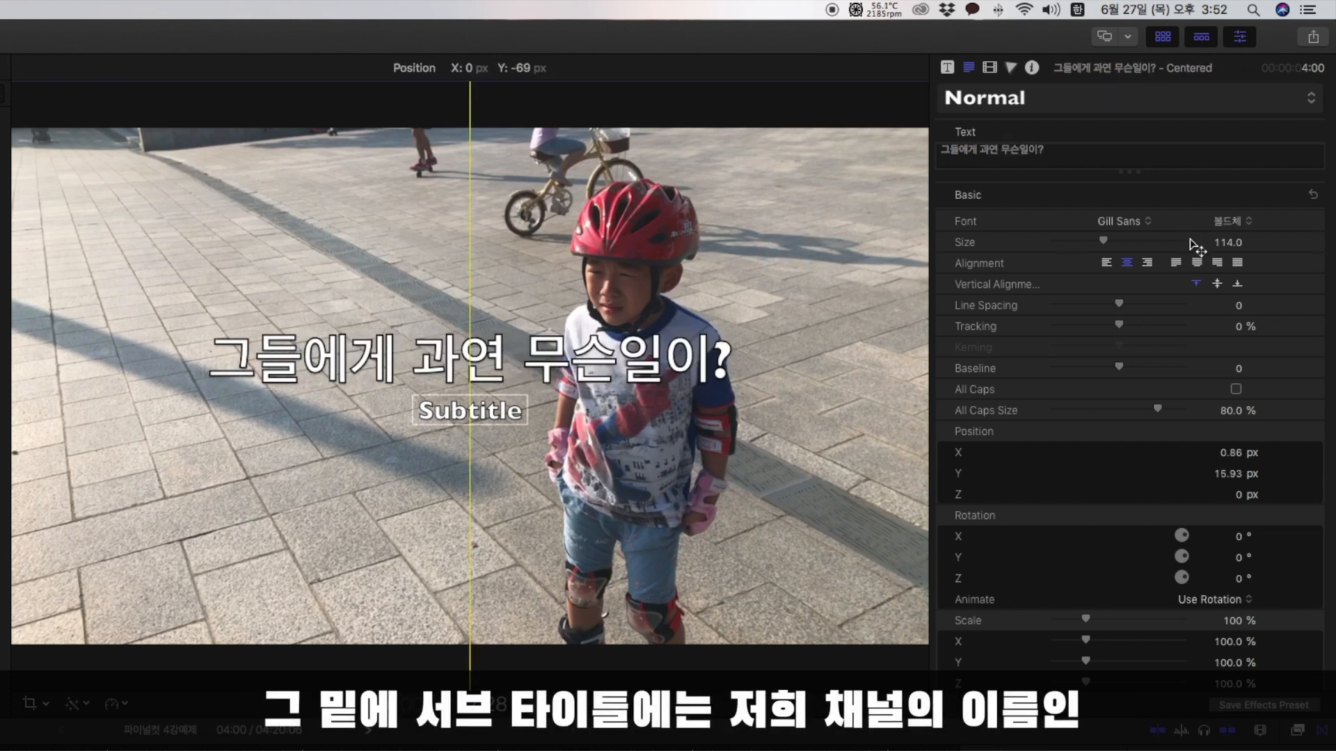
left_click(1112, 152)
key("ctrl+space")
type("Mt.")
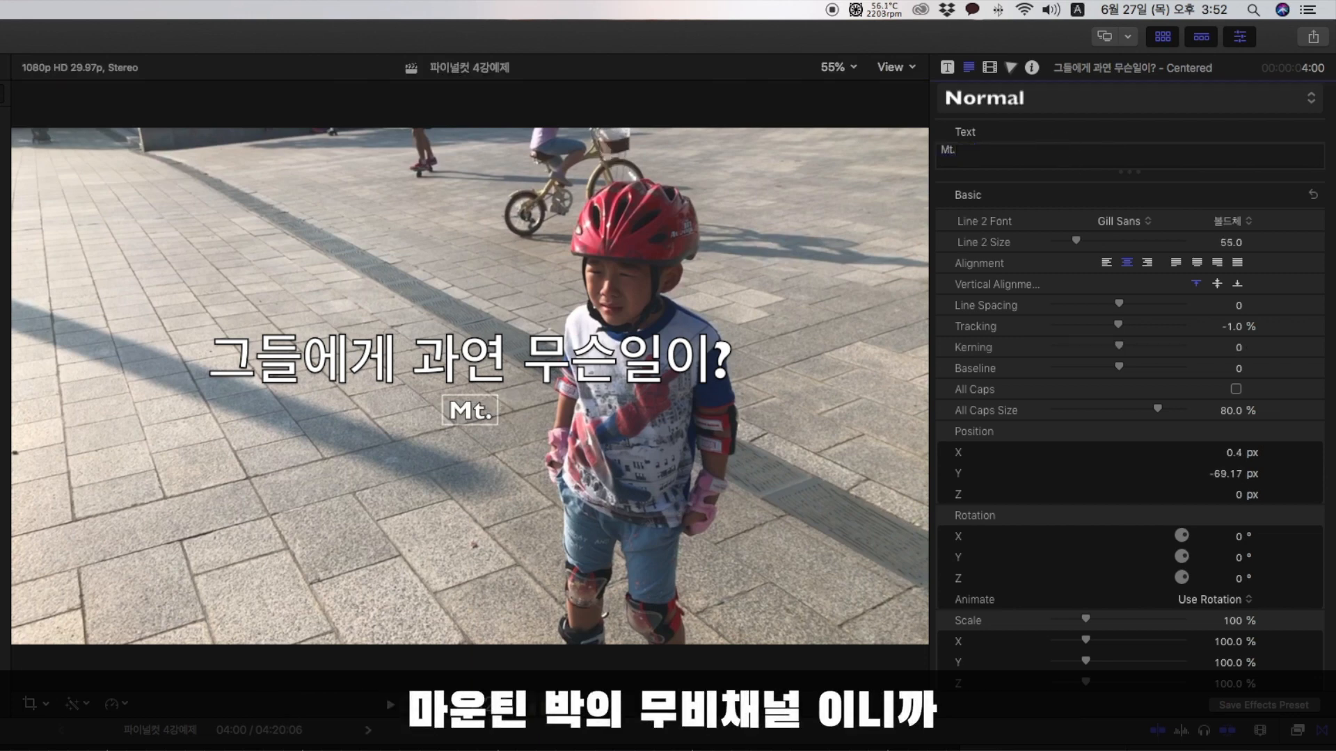
type("park's")
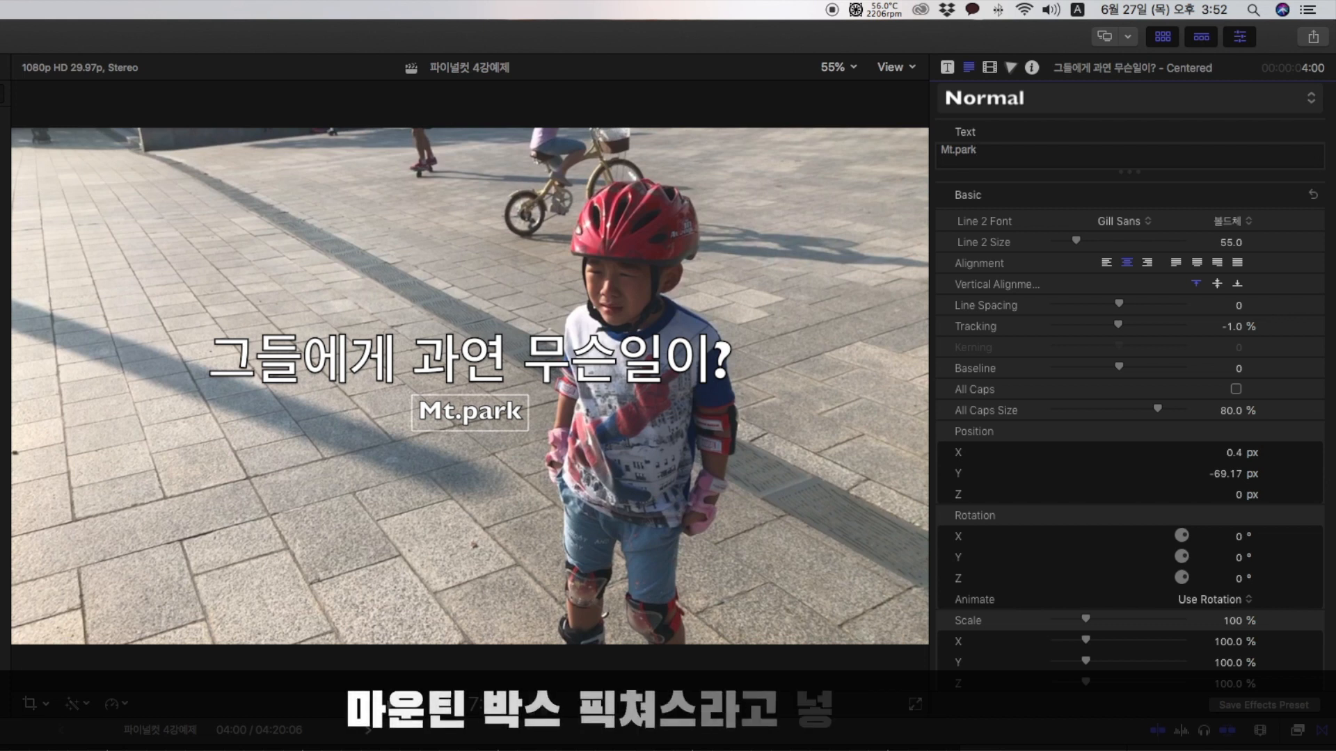
type(" Pictures")
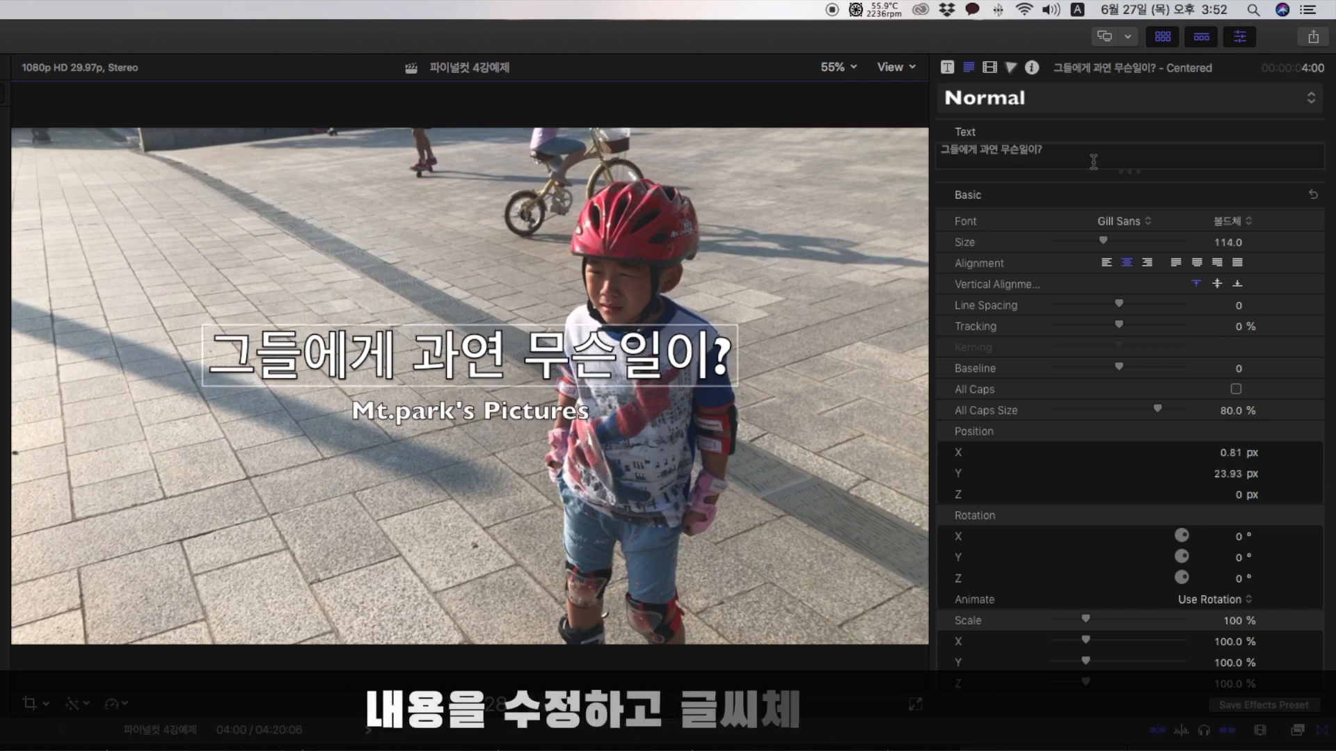
Apply the saved 검은고딕 style to the whole main title line and set its size to 130.
left_click(1093, 163)
key("super+a")
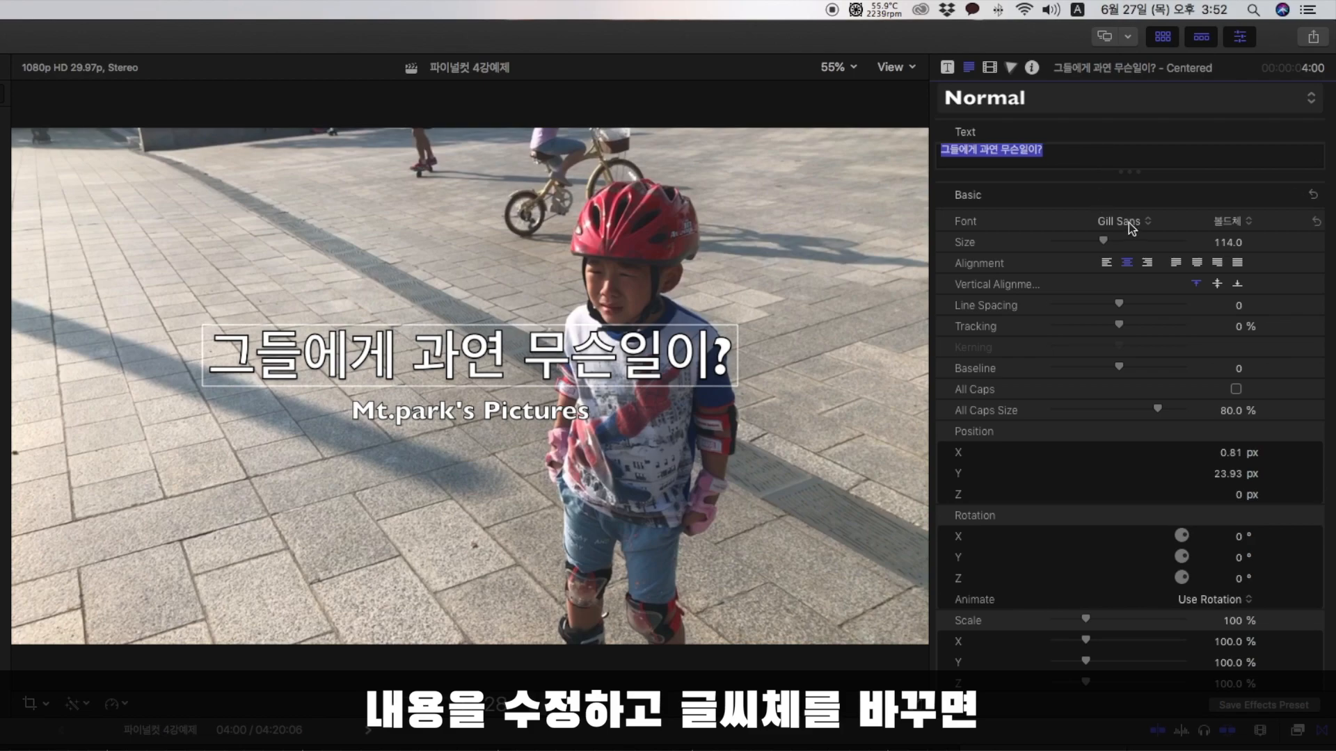
left_click(1121, 221)
left_click(1044, 101)
left_click(1044, 101)
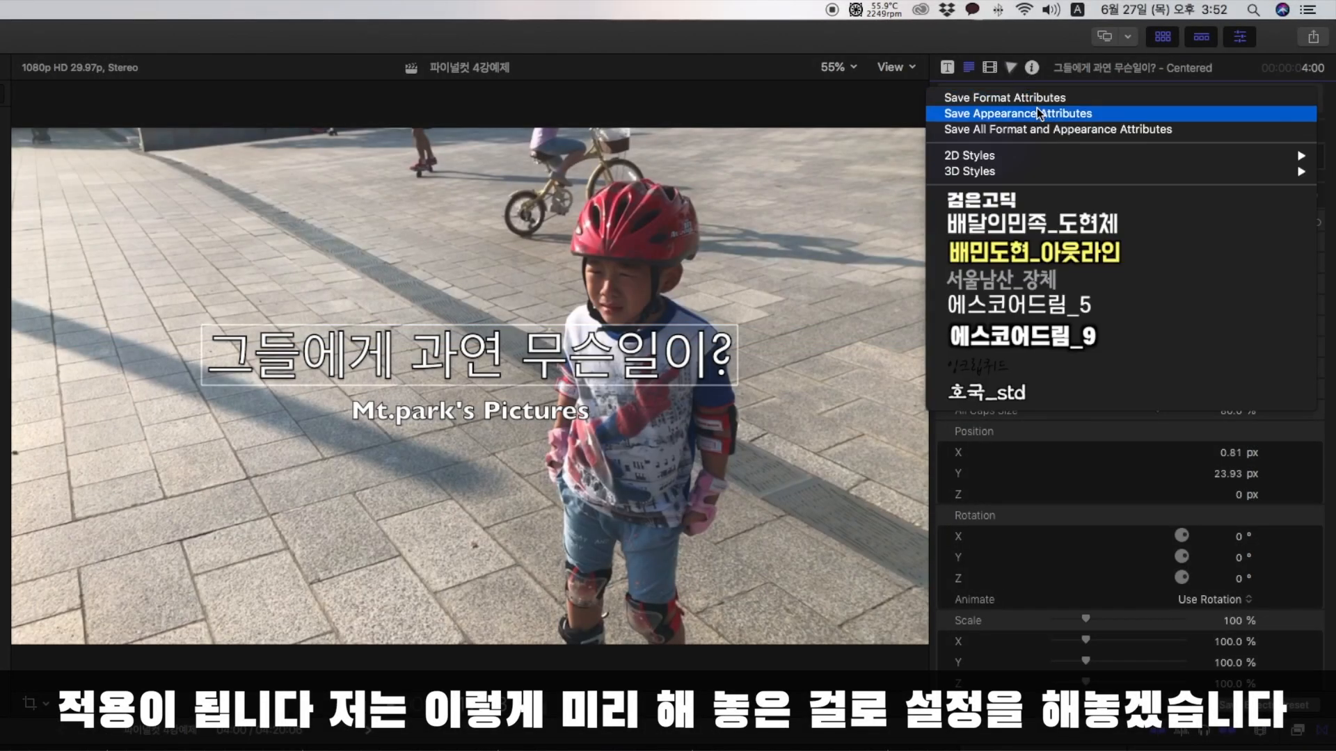
left_click(1053, 202)
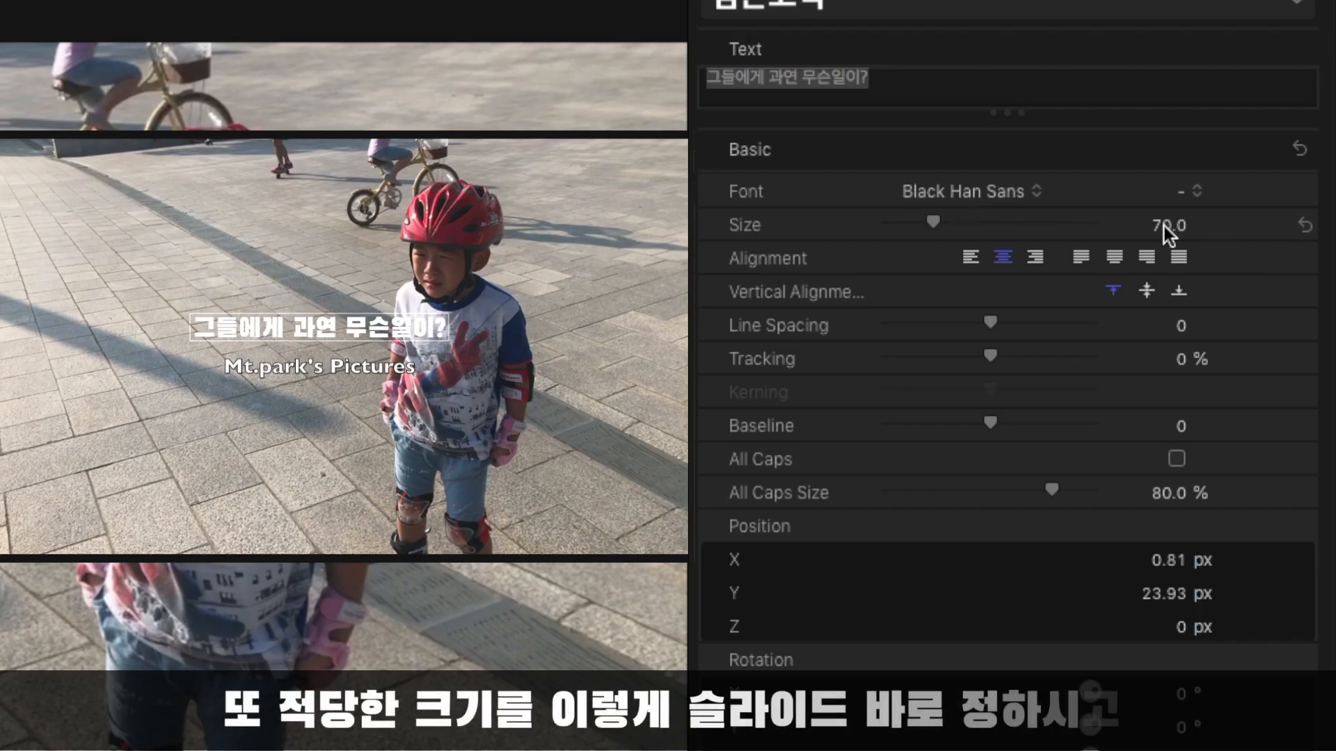
left_click_drag(1162, 227, 1158, 225)
left_click(1156, 225)
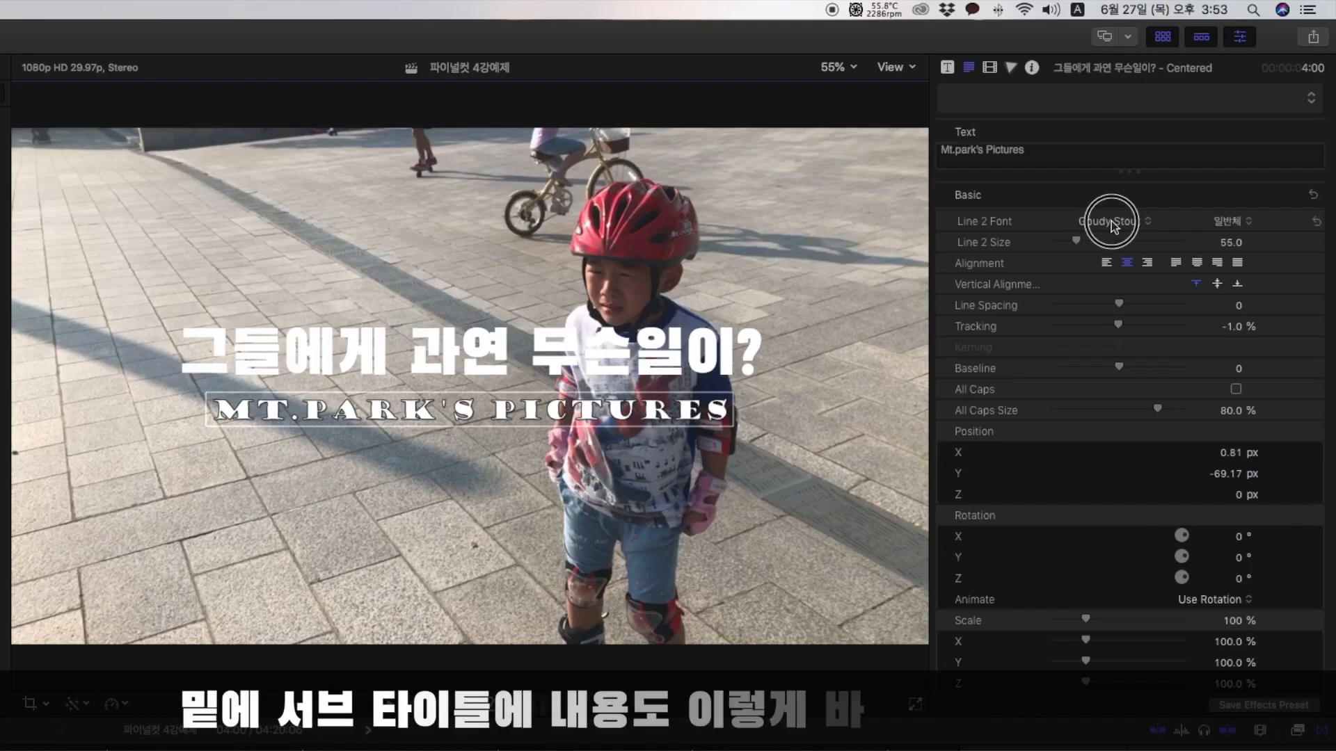
Restyle the subtitle with the saved 검은고딕 style at size 70 and the Blood Of Dracula font.
left_click(1109, 223)
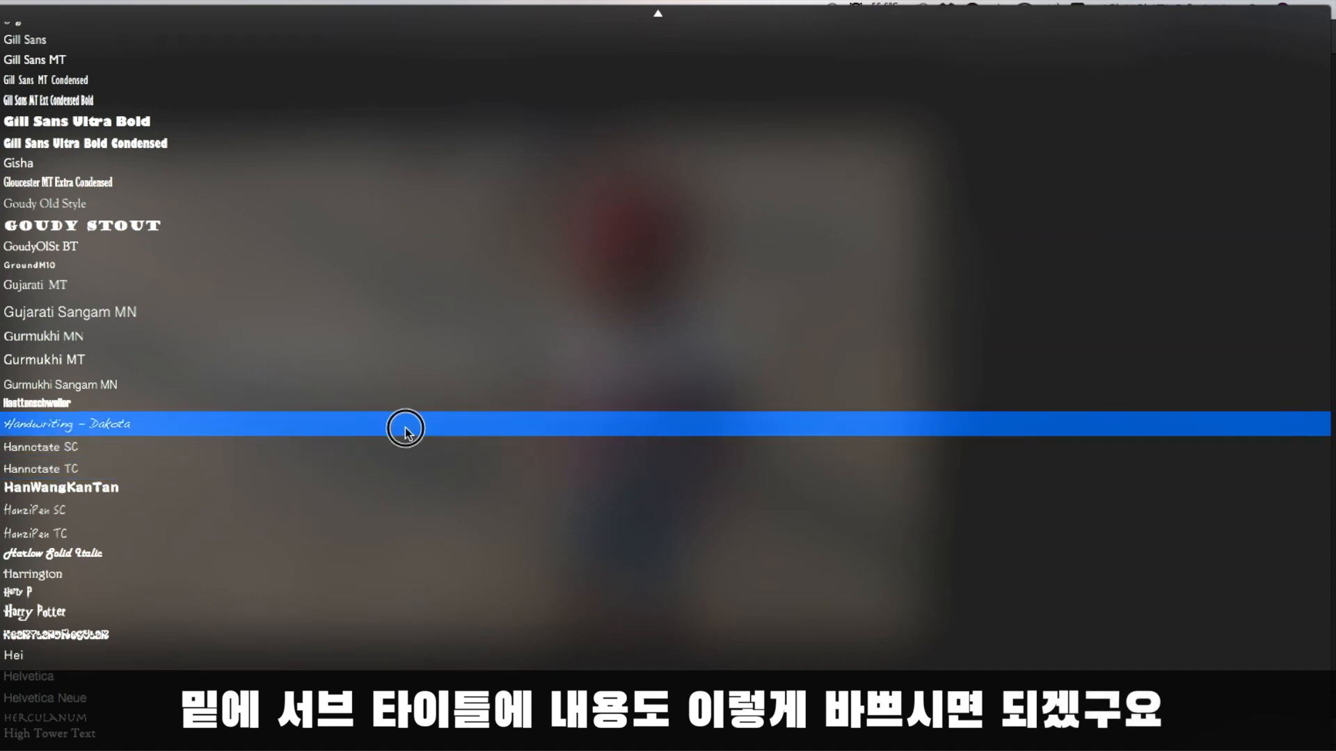
left_click(405, 426)
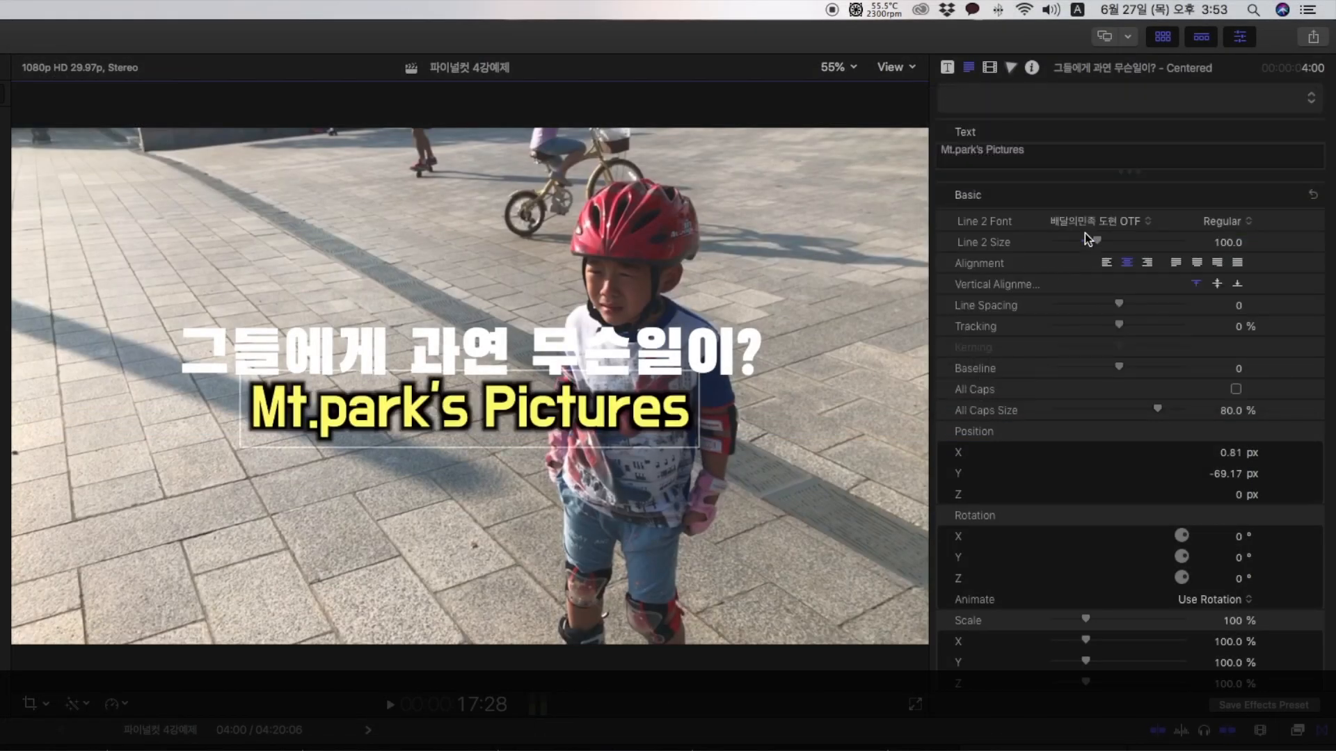
left_click(1127, 99)
left_click(752, 471)
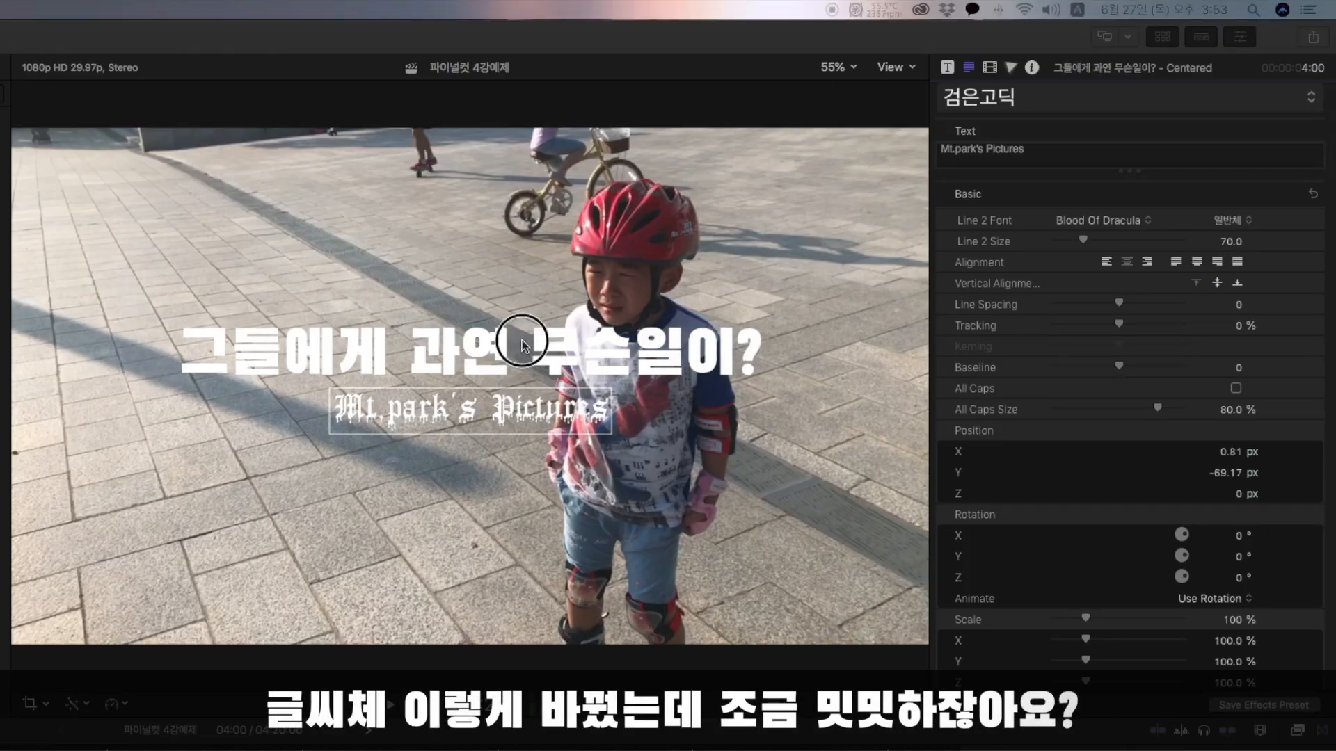
Enlarge only the words "그들에게" and "일이?" within the main title line.
left_click(719, 348)
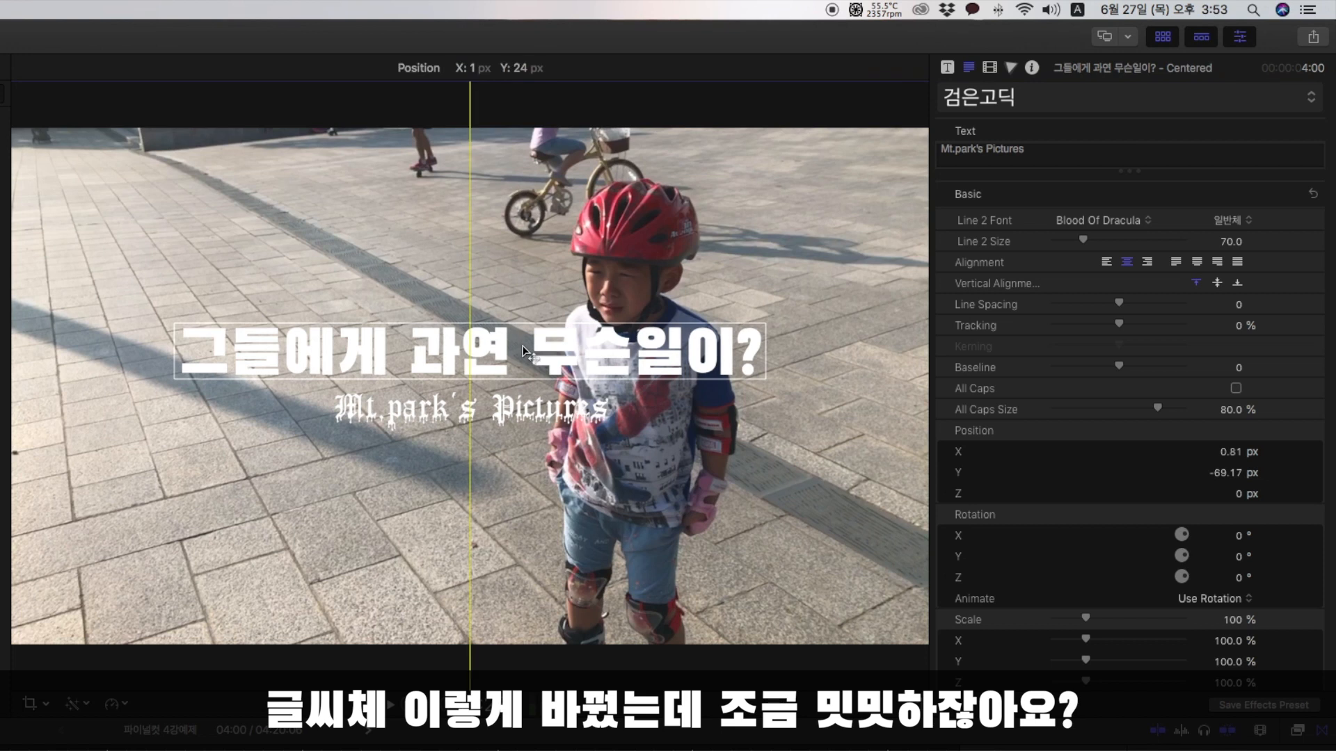
double_click(947, 156)
left_click(1215, 244)
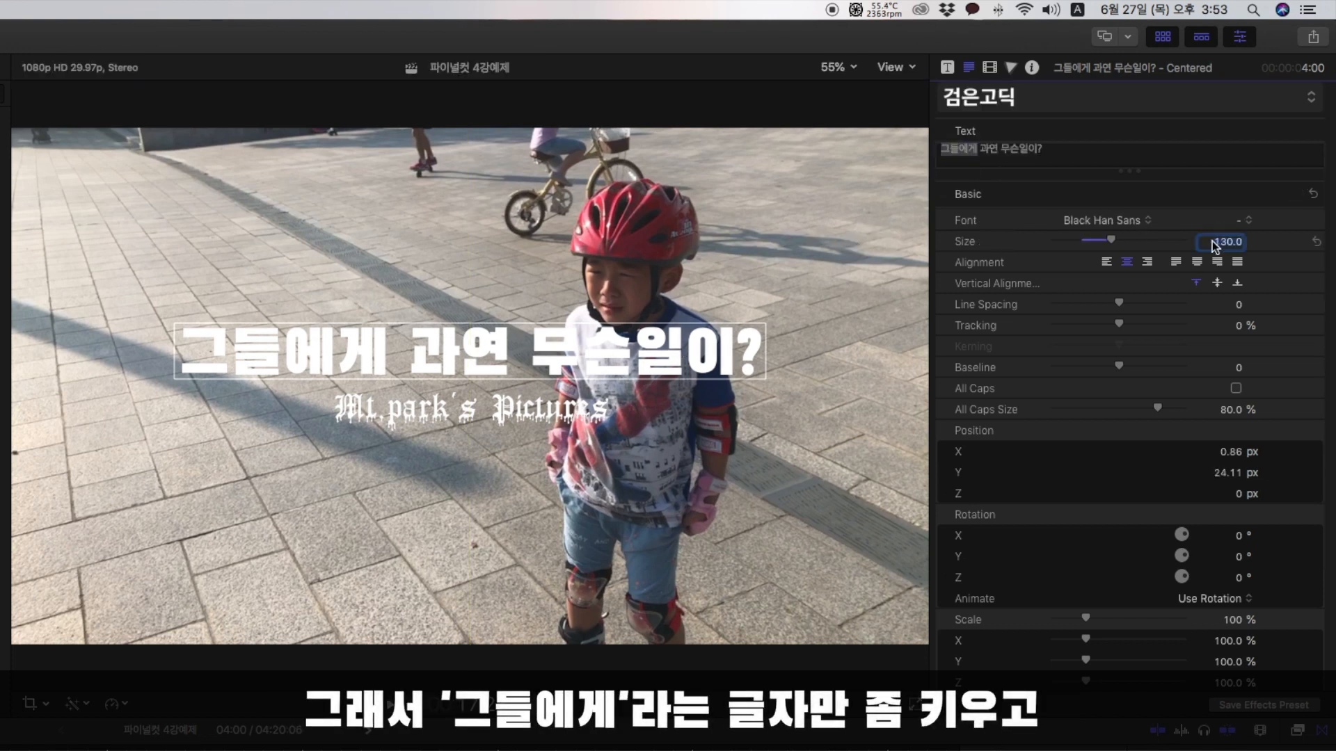
key("Return")
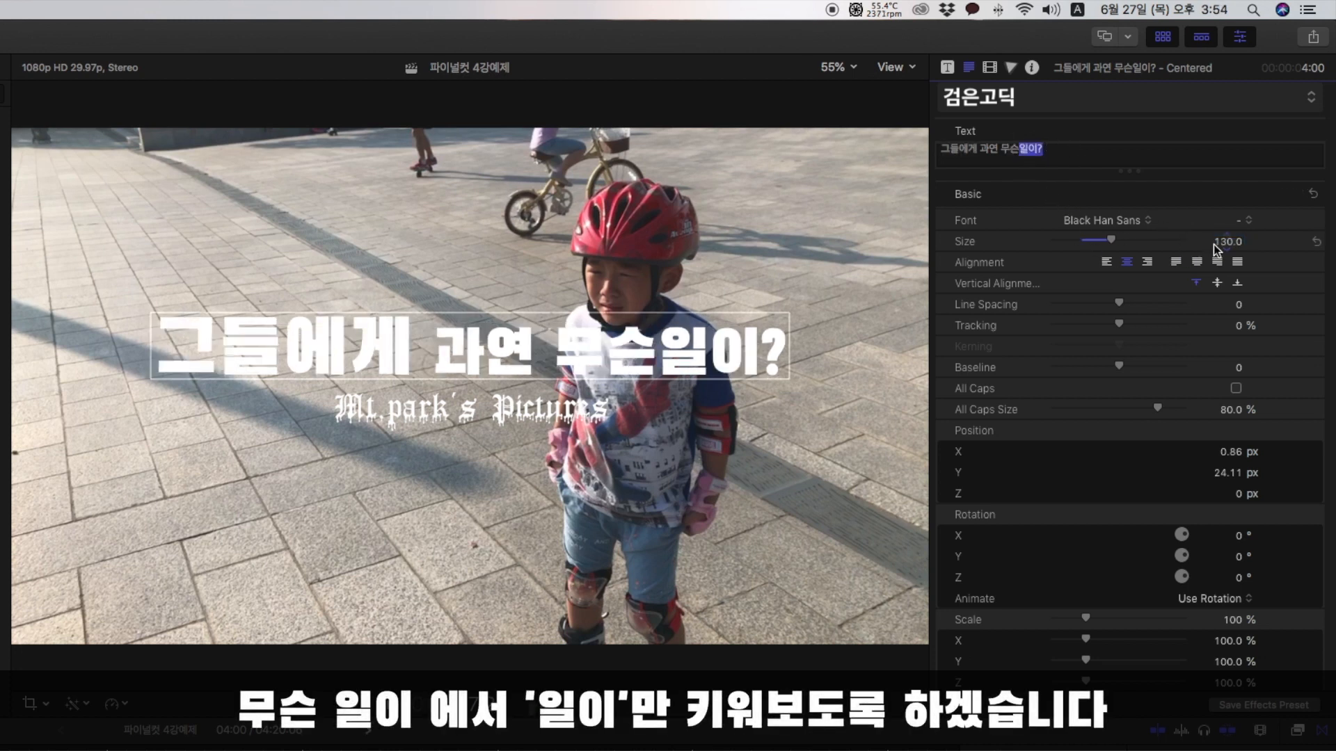
key("Return")
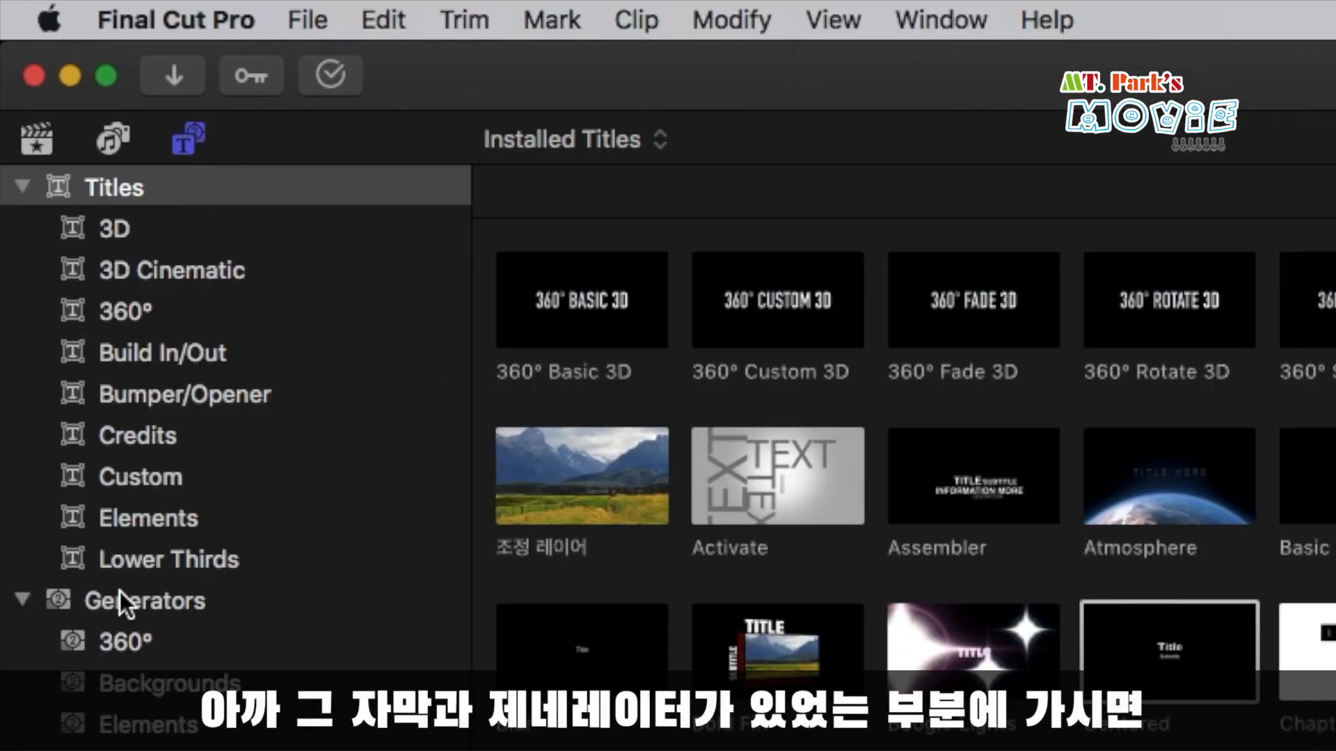
Add the Custom generator from the Solids category to the timeline beneath the title, aligned with the title's start.
left_click(179, 606)
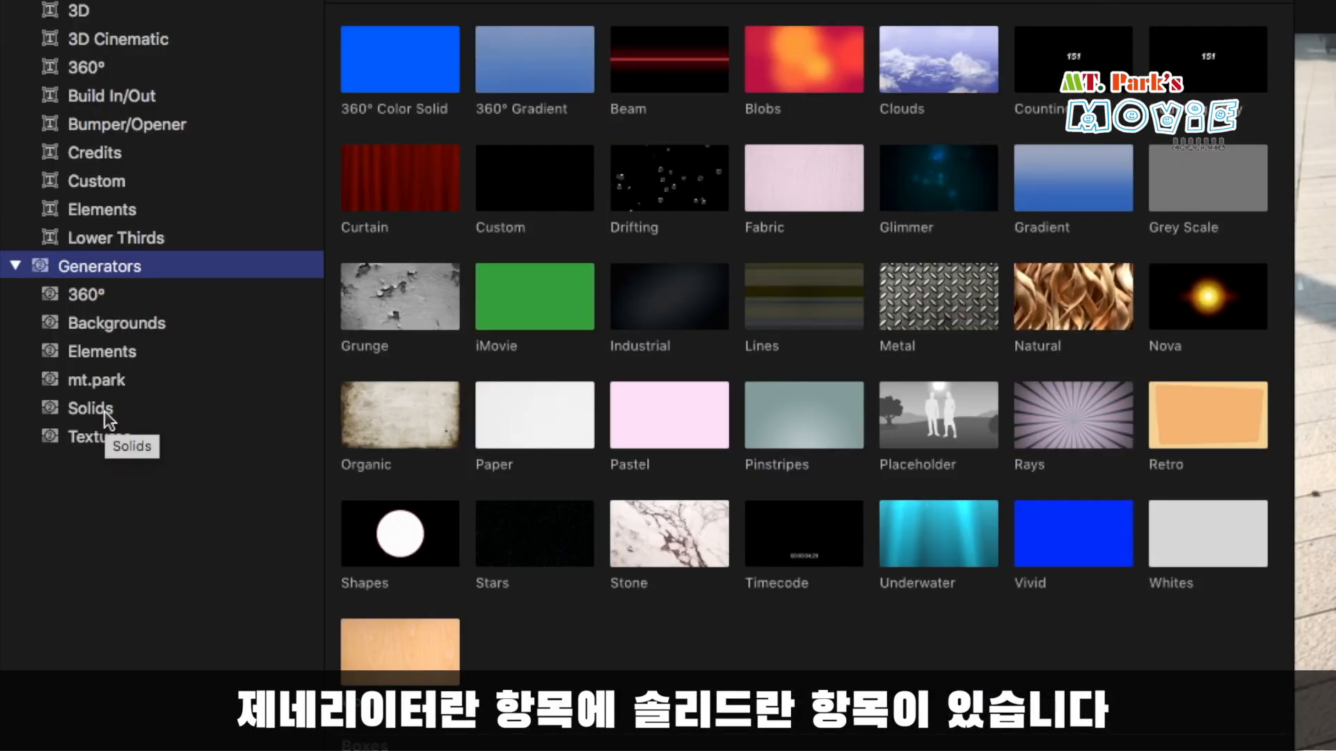
left_click(104, 411)
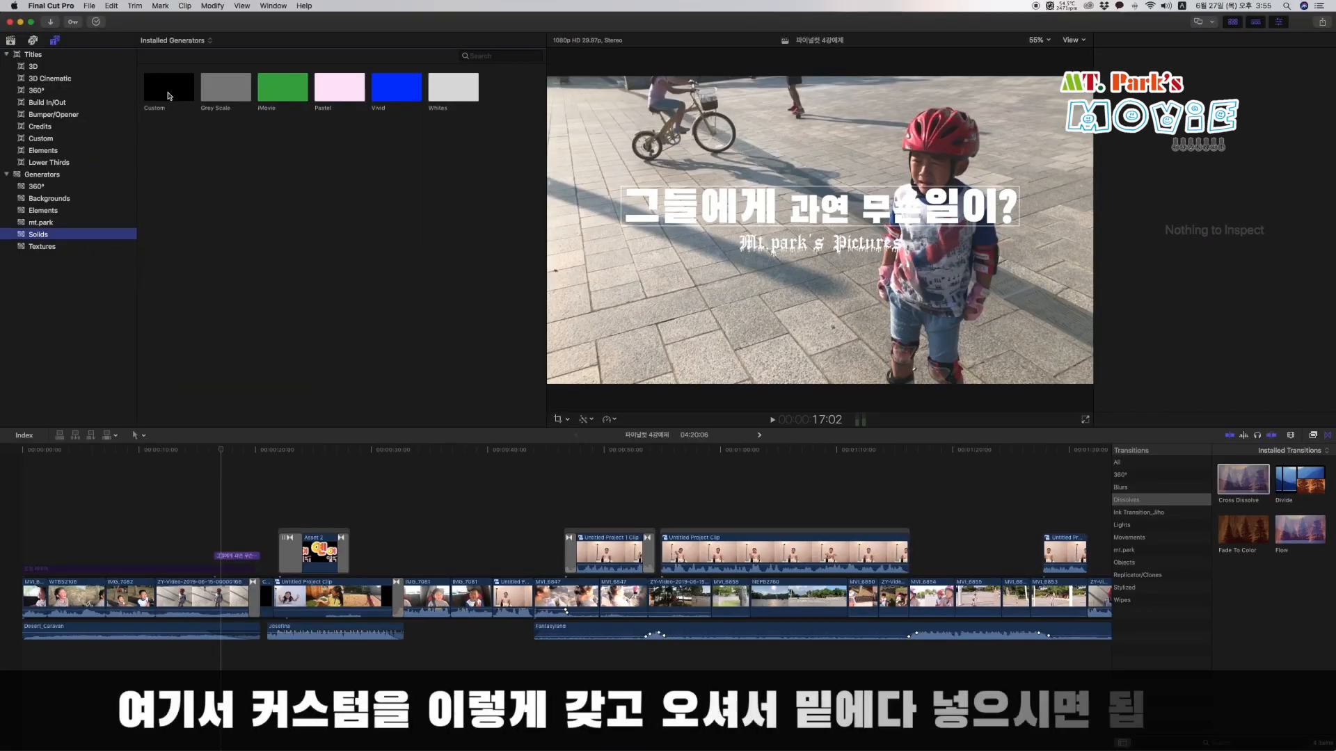
left_click_drag(400, 63, 432, 479)
left_click_drag(183, 265, 215, 539)
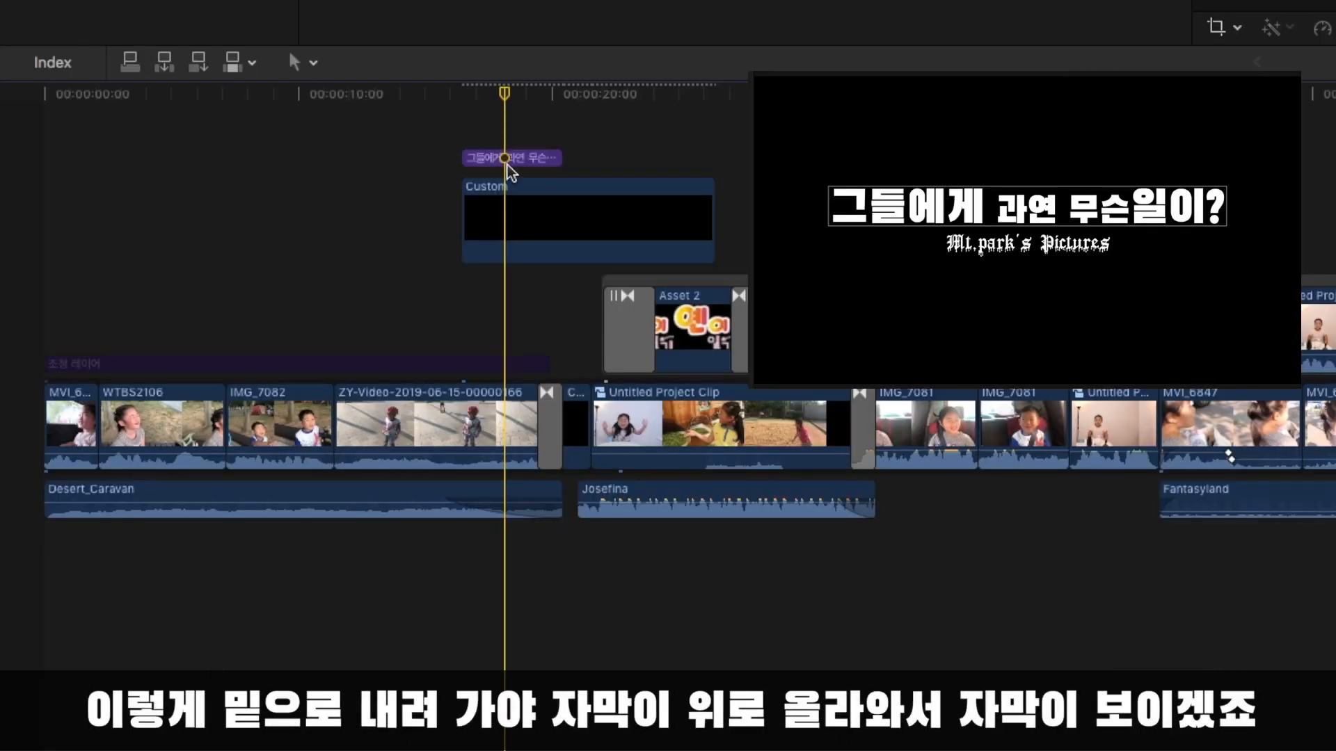
Try placing the title beneath the Custom generator to compare the layering, and return it above the generator.
left_click(525, 229)
left_click_drag(522, 132, 522, 128)
left_click(509, 102)
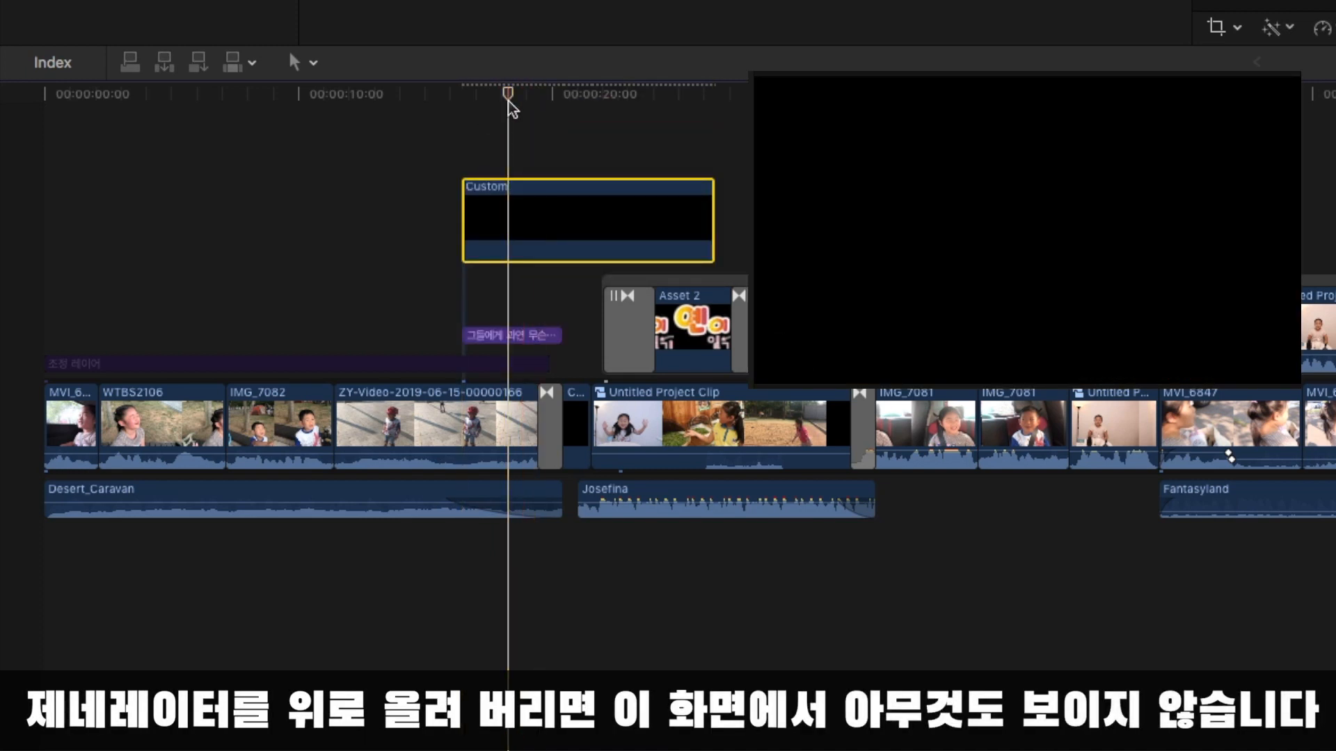
left_click_drag(513, 336, 511, 158)
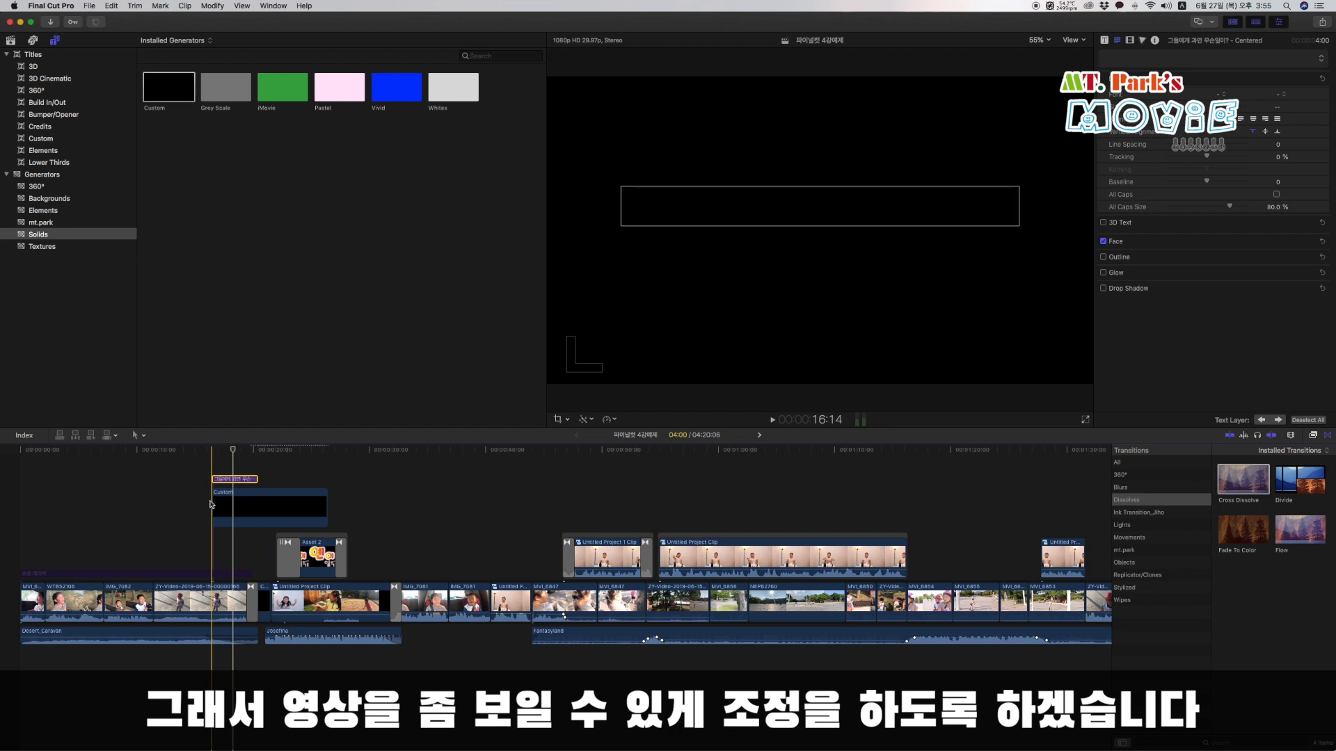
Trim the end of the Custom generator to match the title's length.
left_click_drag(326, 508, 253, 517)
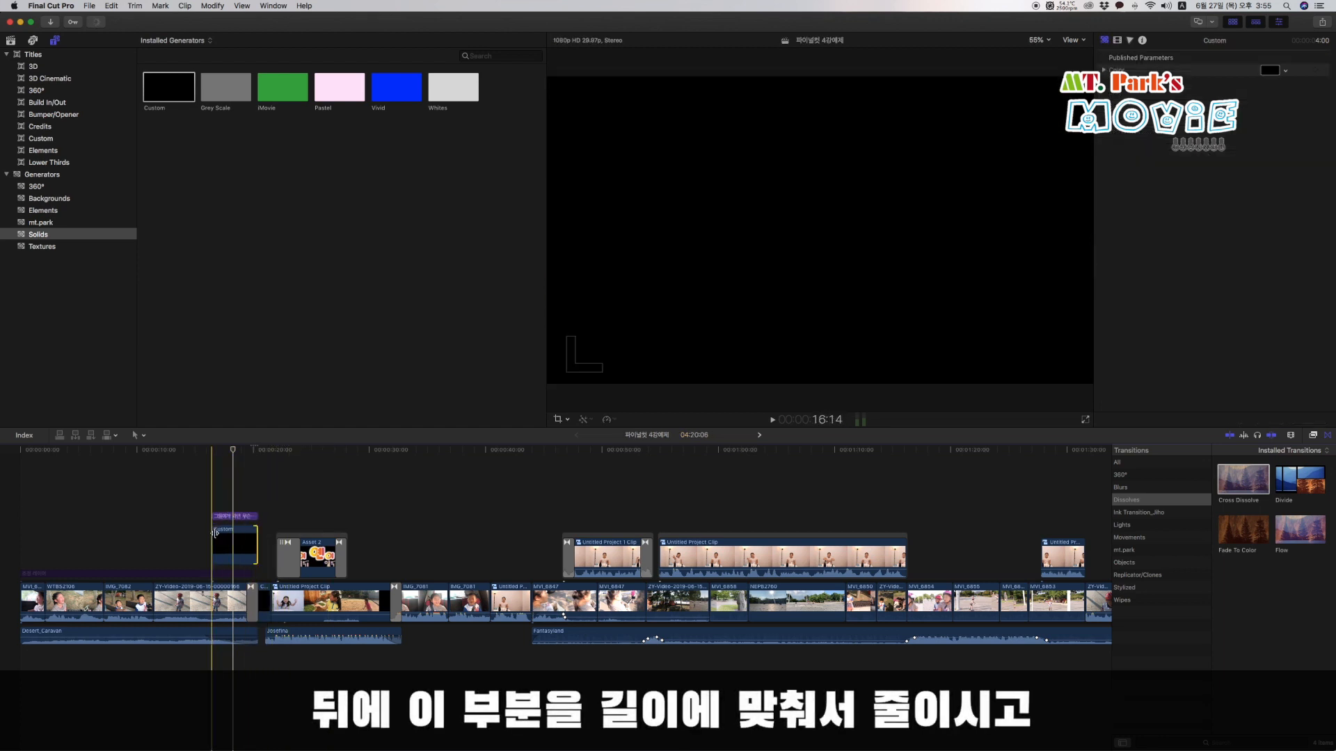
left_click(183, 481)
Select the Custom generator in the timeline, check its color correction settings, and return to its published color parameter.
left_click(224, 557)
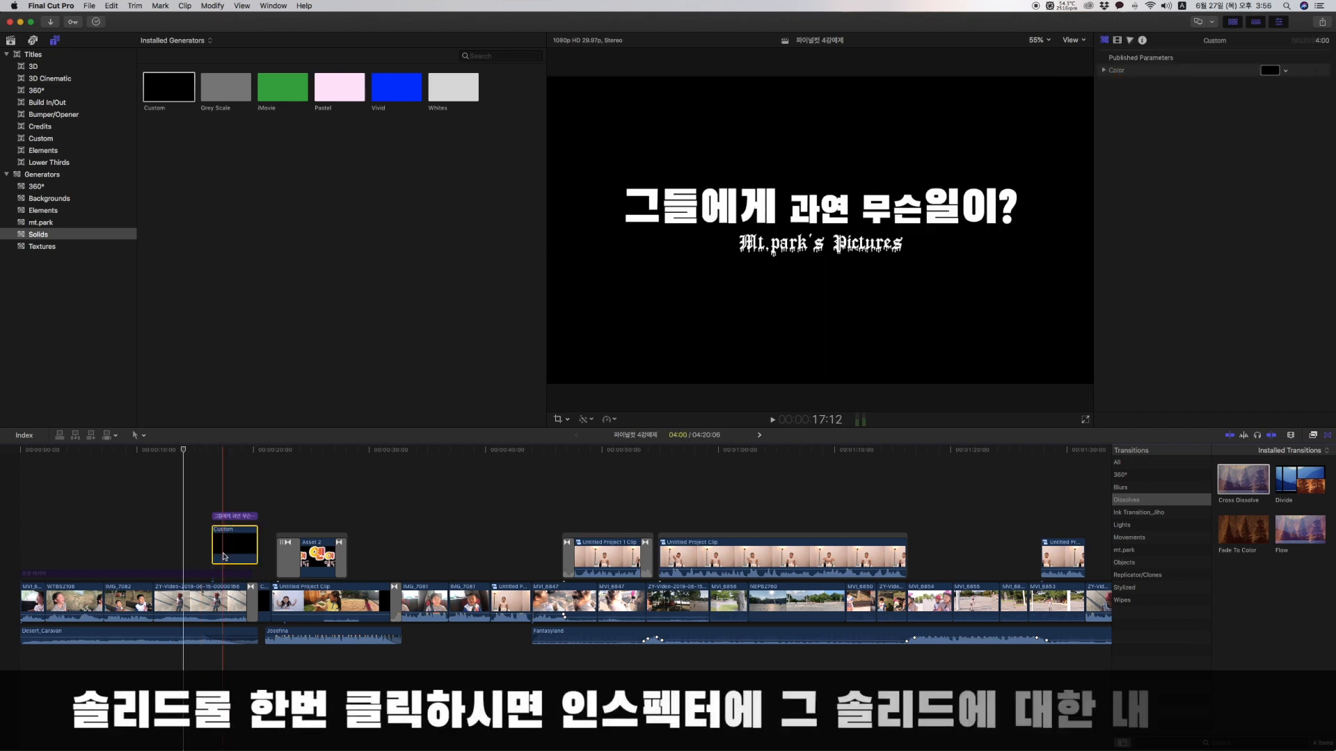
left_click(1129, 42)
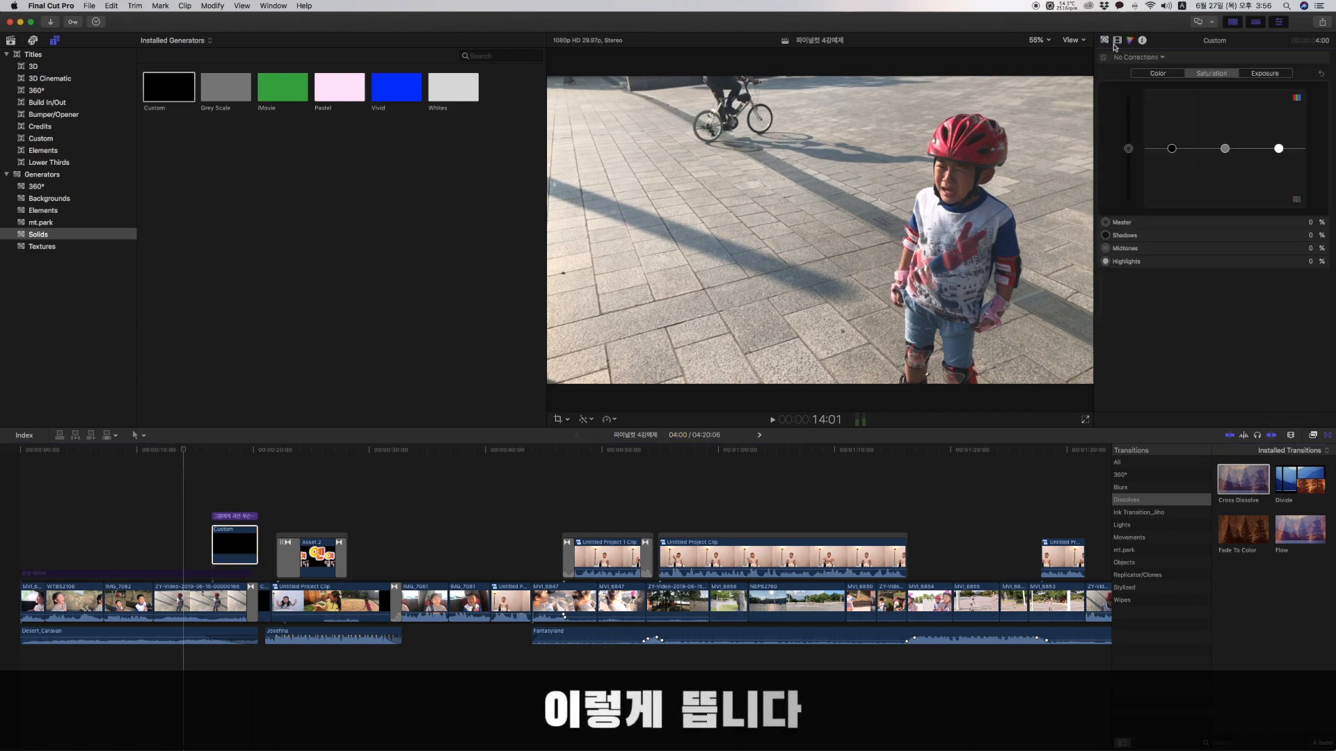
left_click(1105, 42)
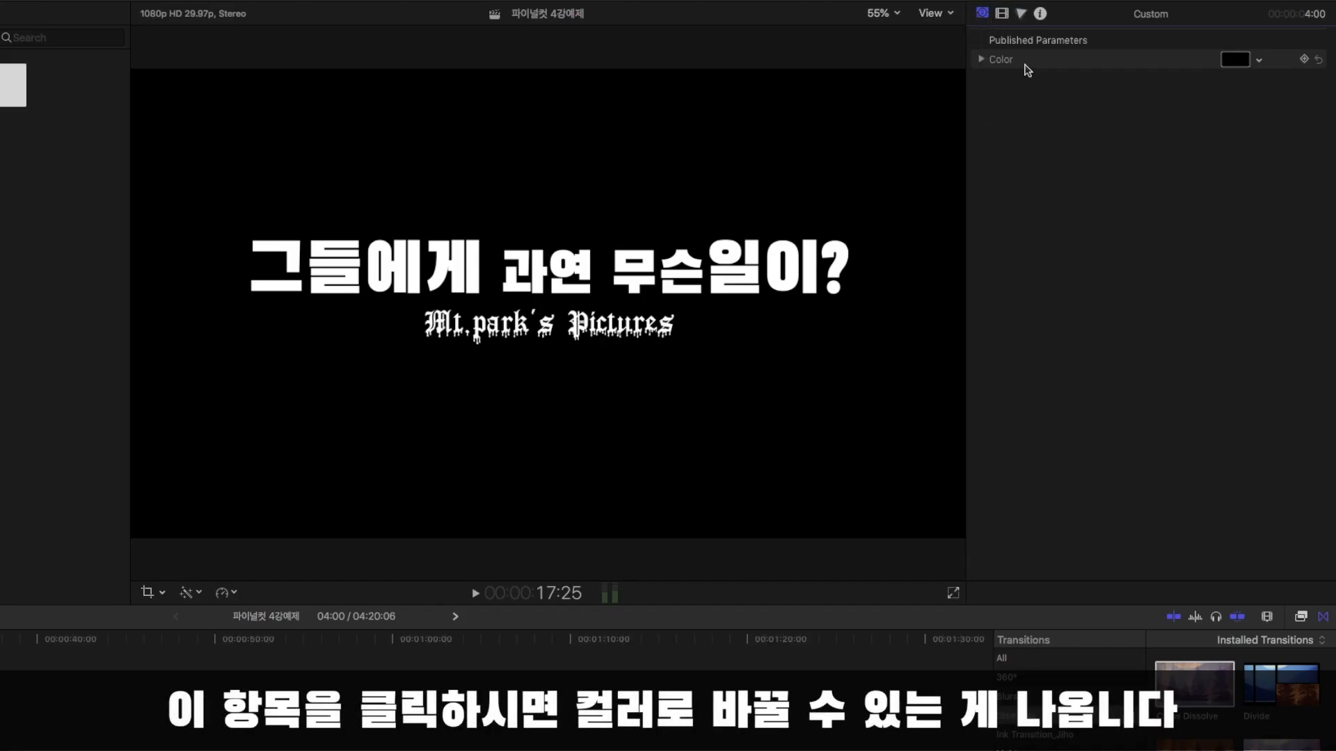
Try Plum, Carnation and other pencil colors on the Custom generator, and restore its color to Licorice.
left_click(1235, 63)
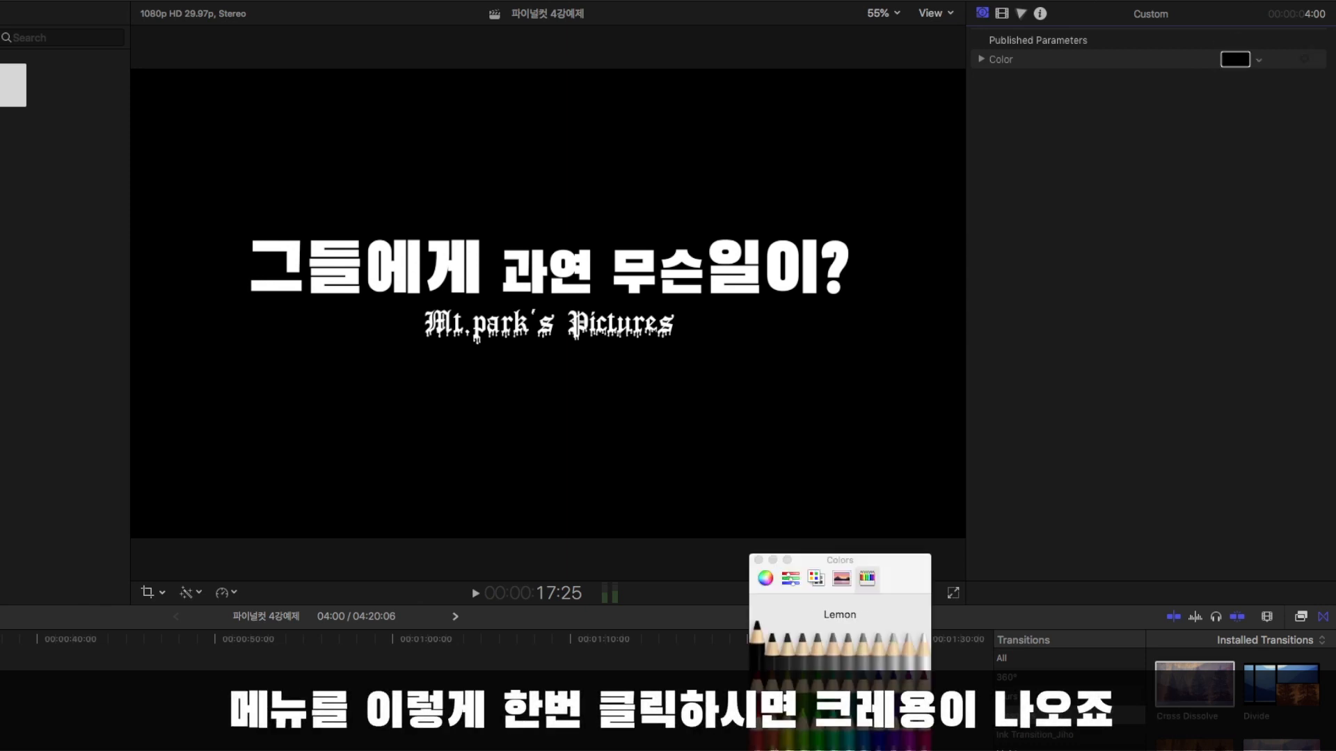
left_click(879, 687)
left_click(909, 688)
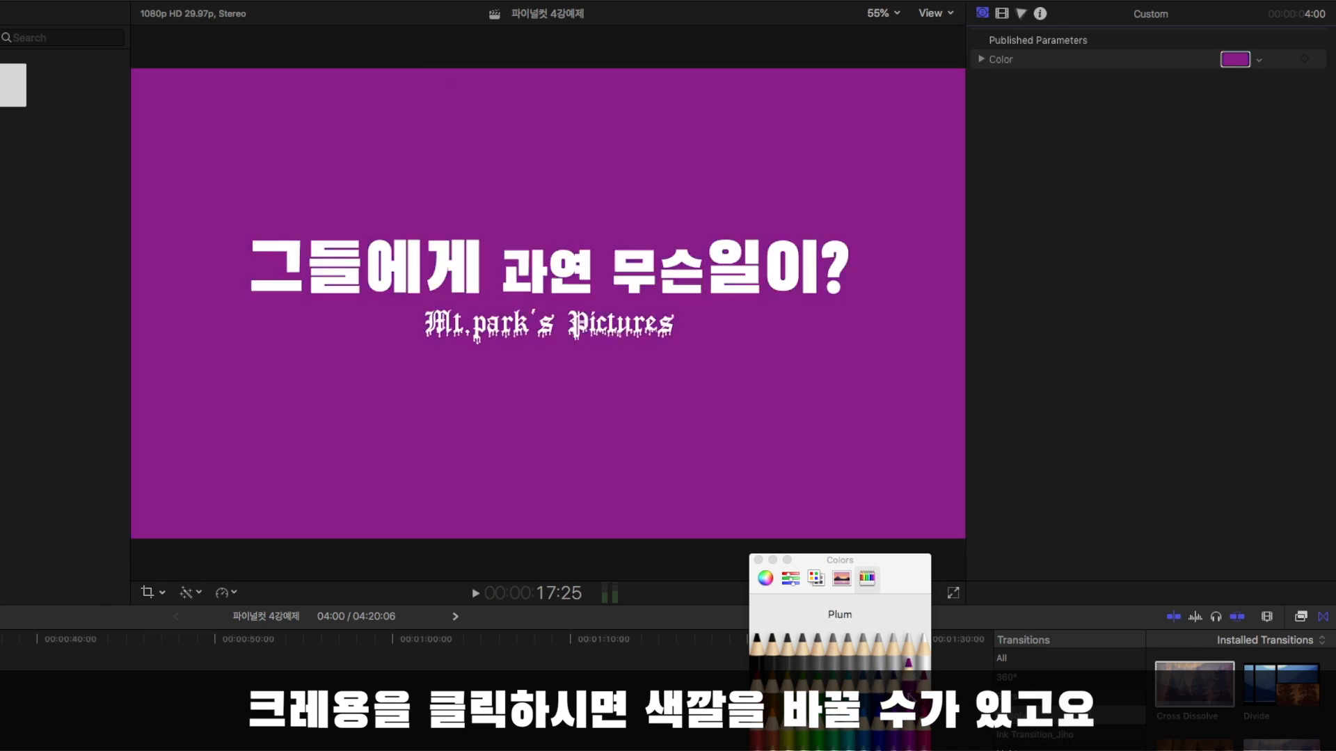
left_click(923, 689)
left_click(923, 724)
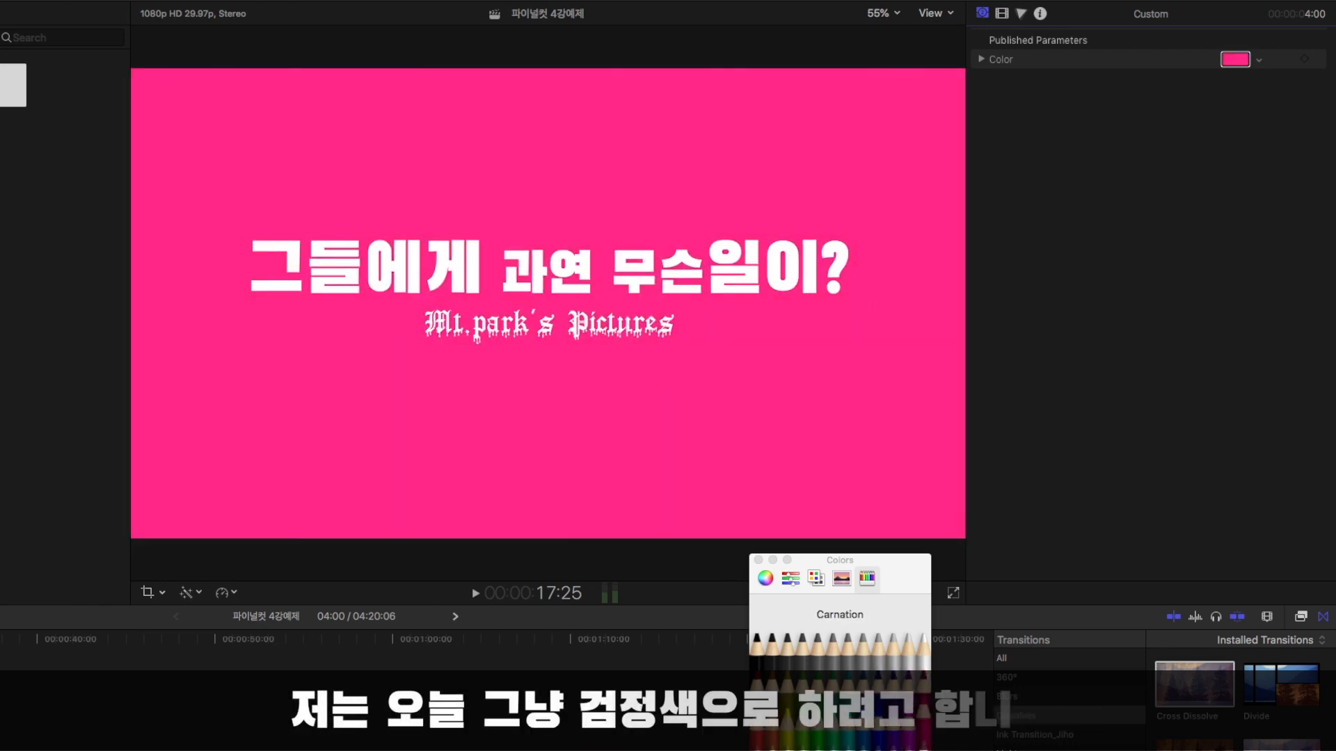
left_click(922, 748)
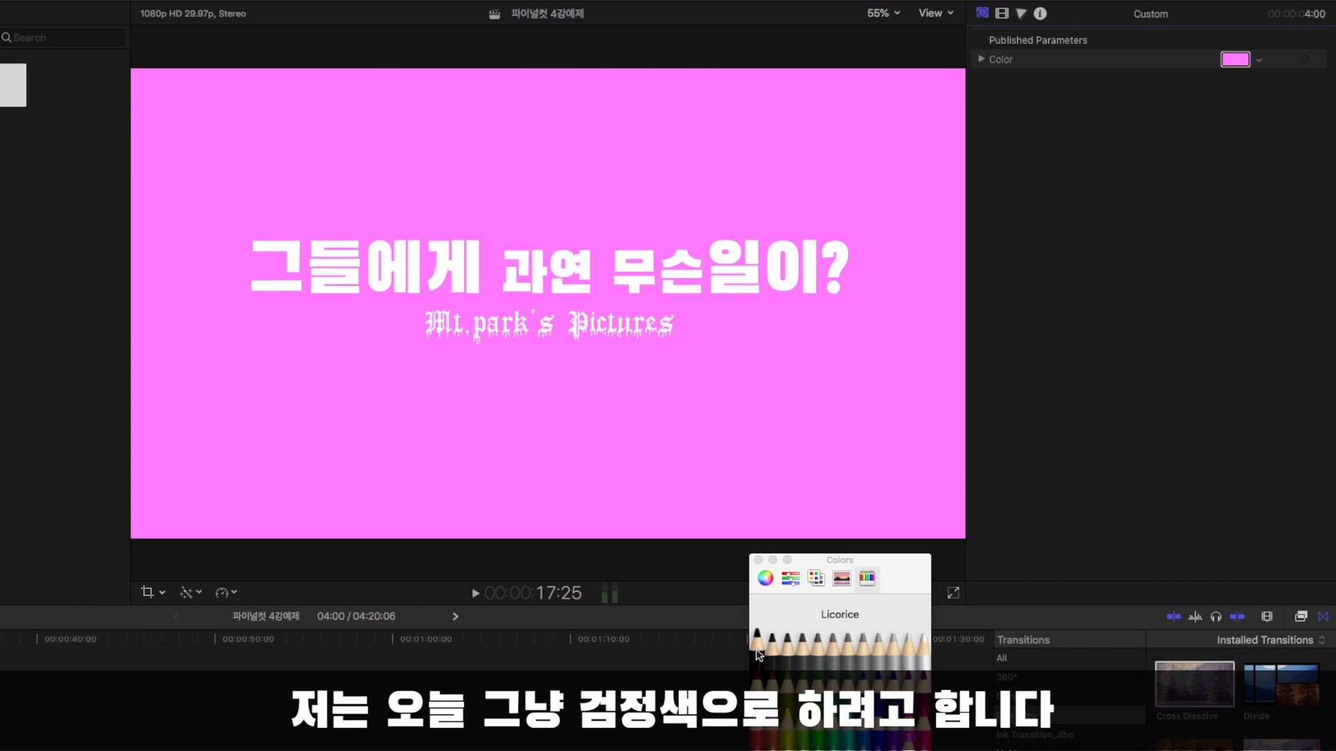
left_click(758, 652)
left_click(758, 561)
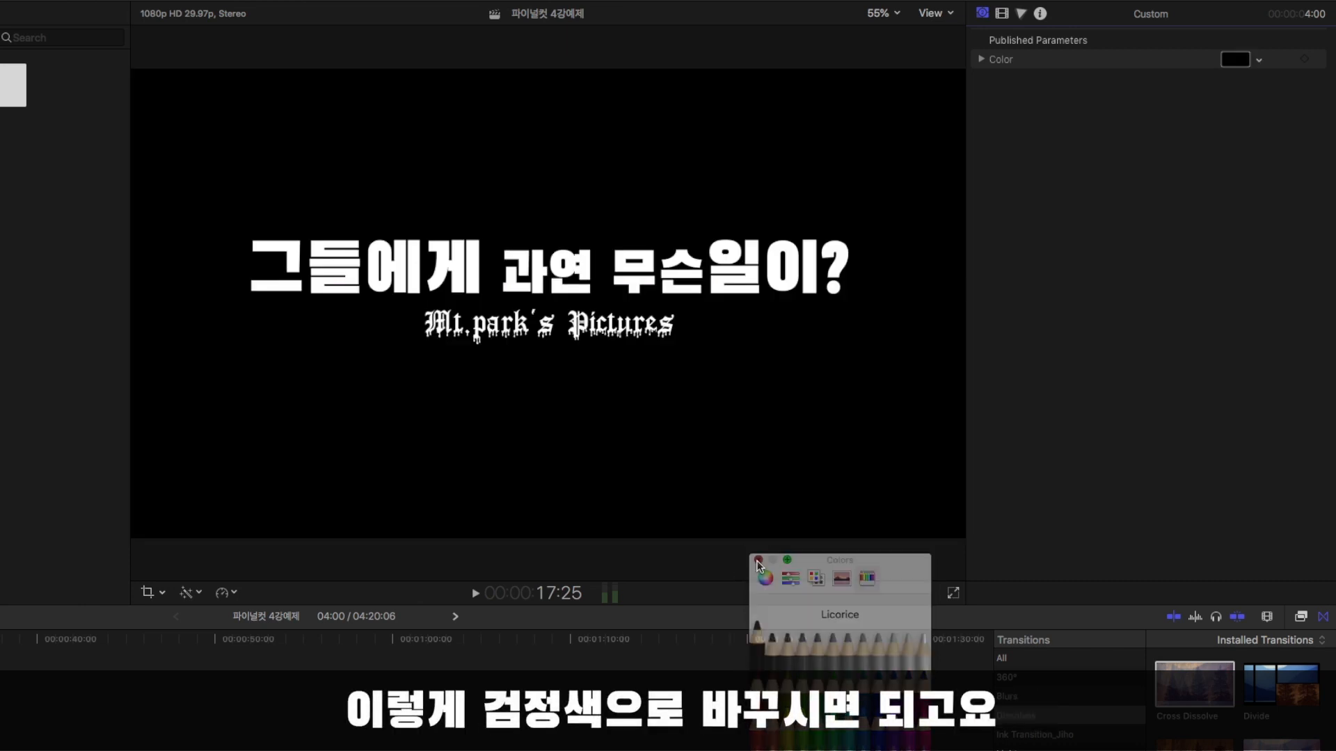
Set the Custom generator's opacity to 90% in its video compositing settings.
left_click(1002, 14)
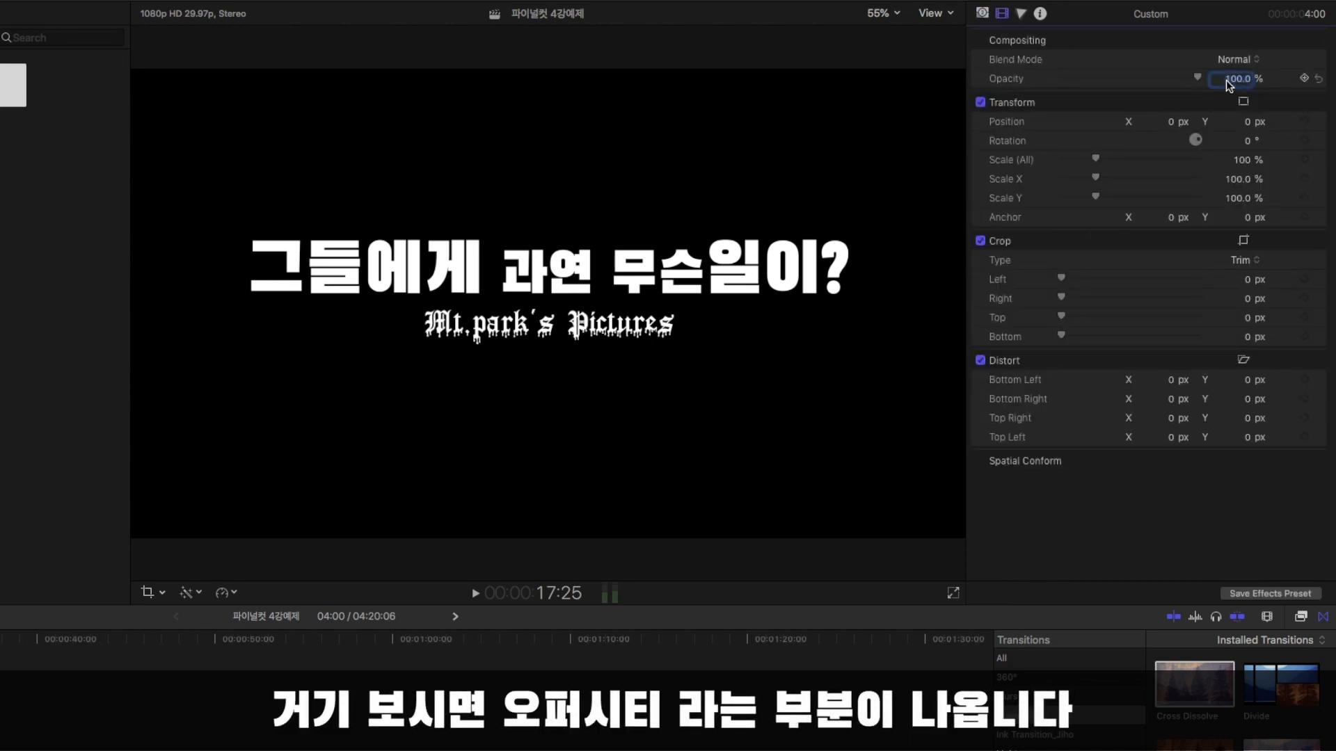
mouse_move(1235, 80)
left_mouse_down()
mouse_move(1198, 80)
mouse_move(1237, 113)
mouse_move(1238, 80)
left_mouse_up()
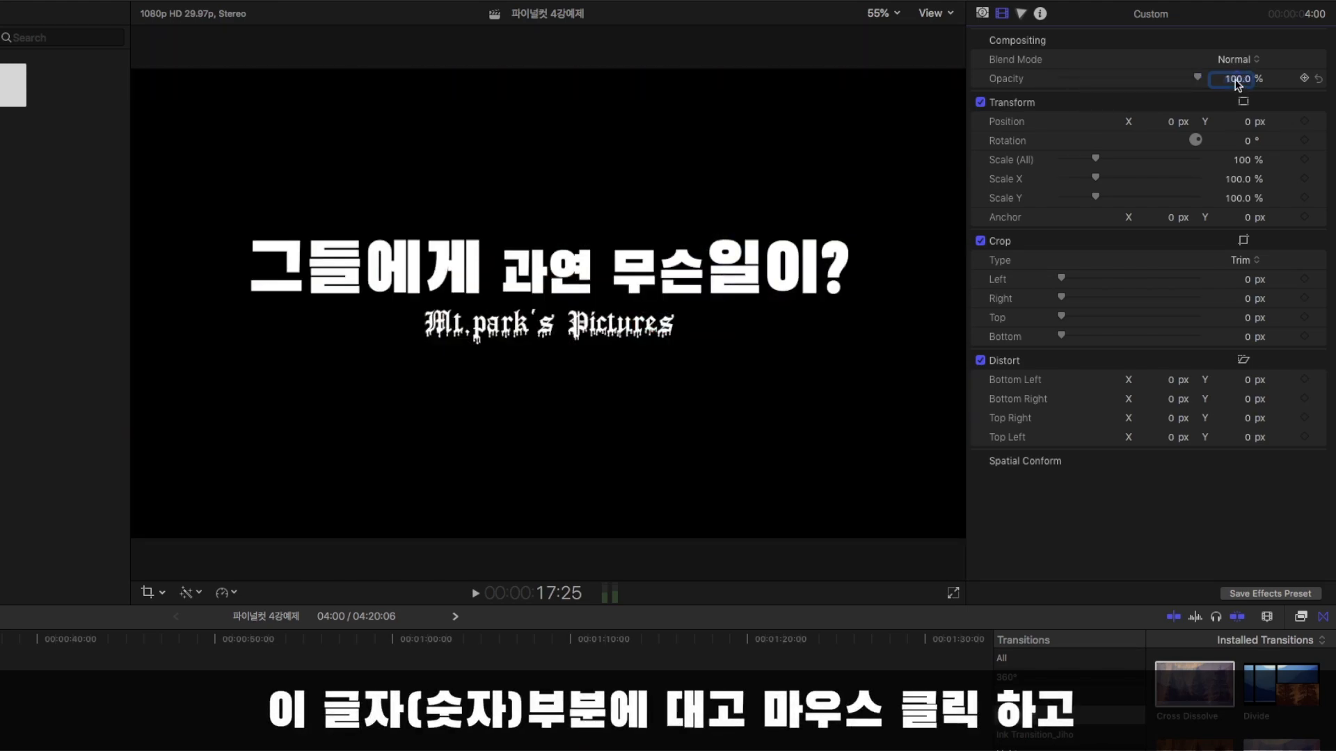
left_click_drag(1236, 86, 1312, 80)
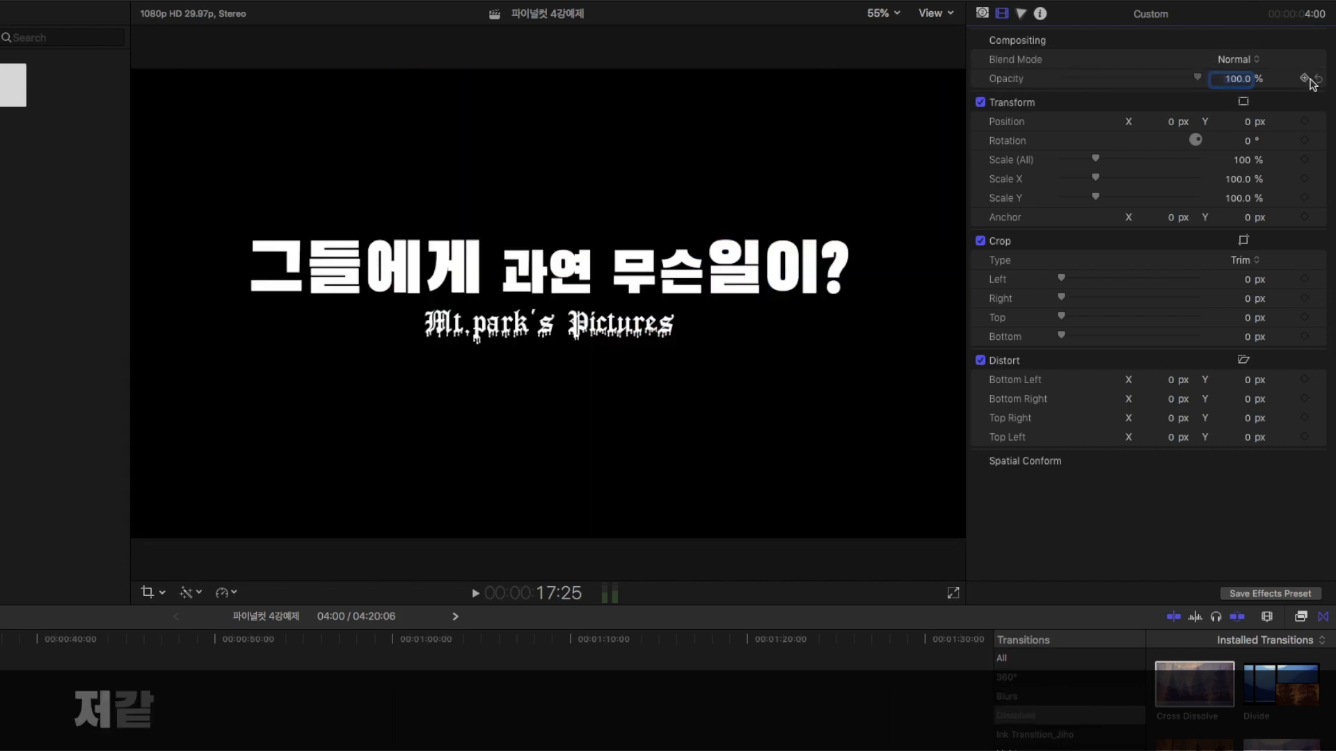
left_click(1241, 82)
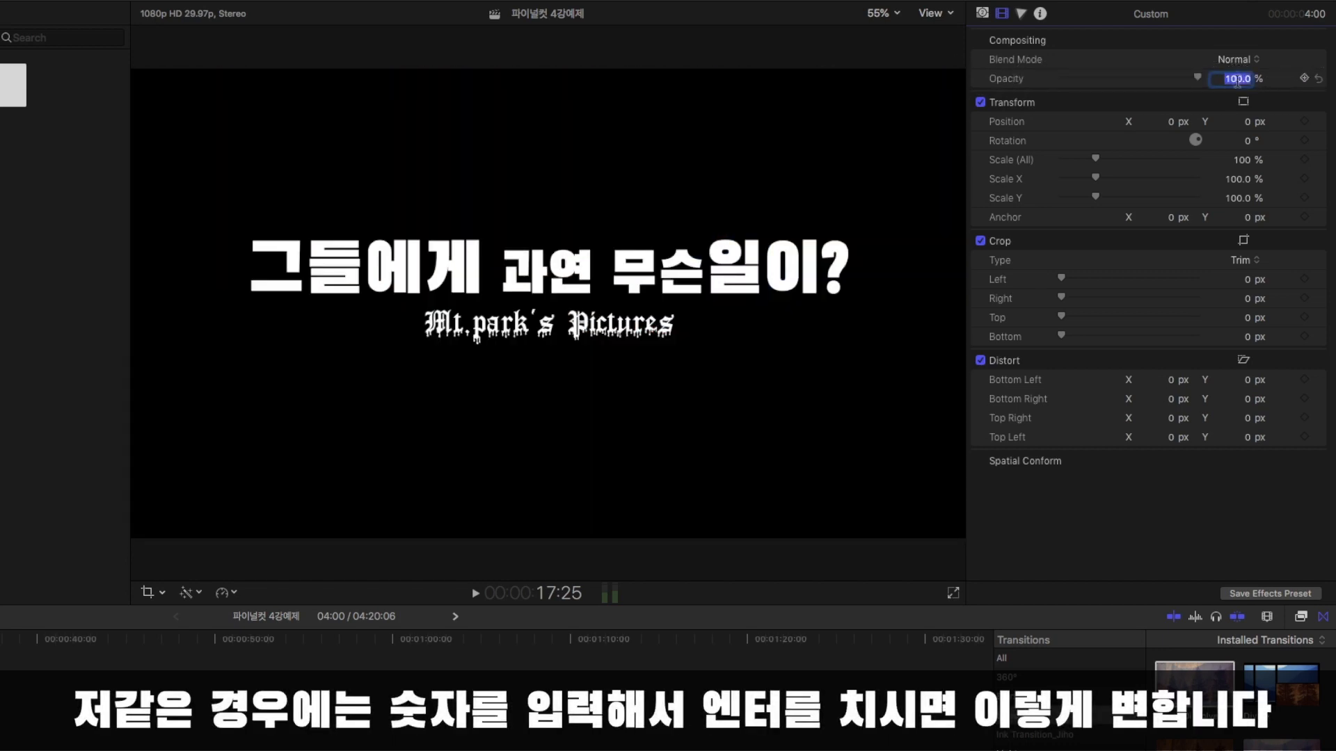
type("90")
key("Return")
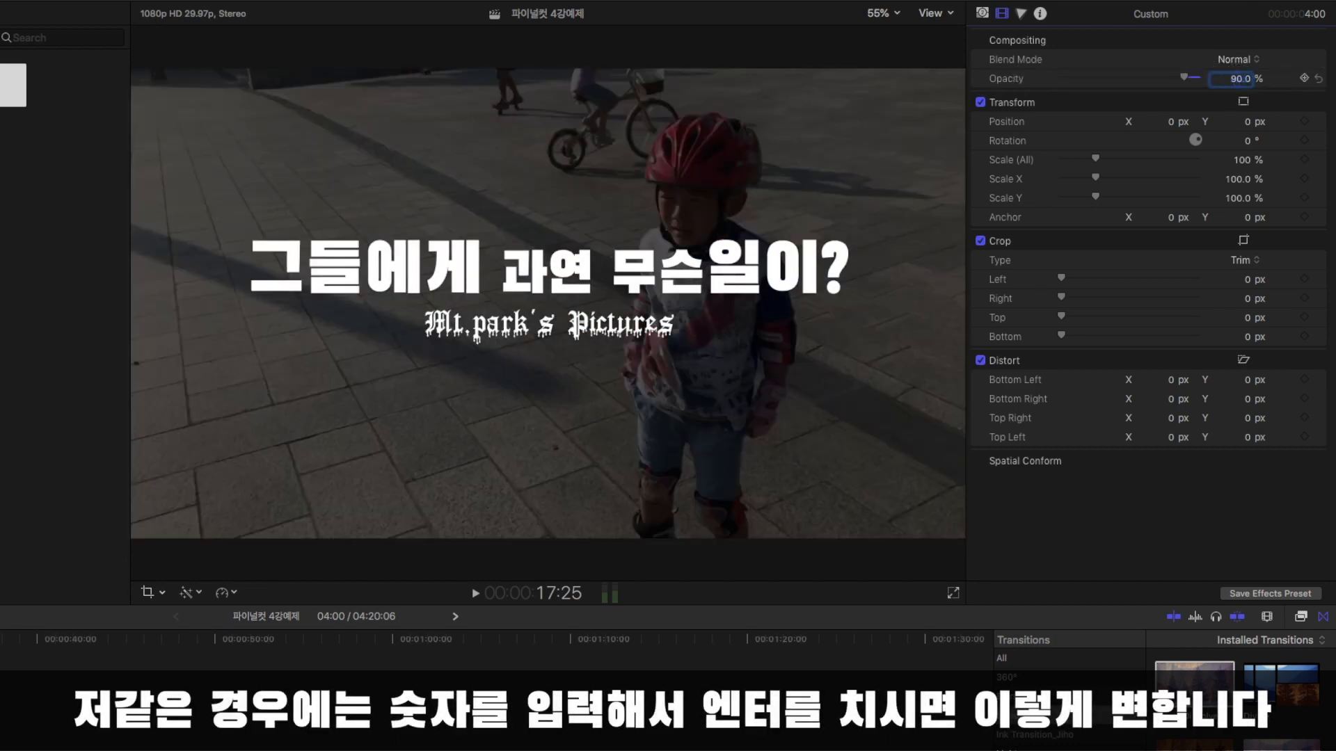
key("space")
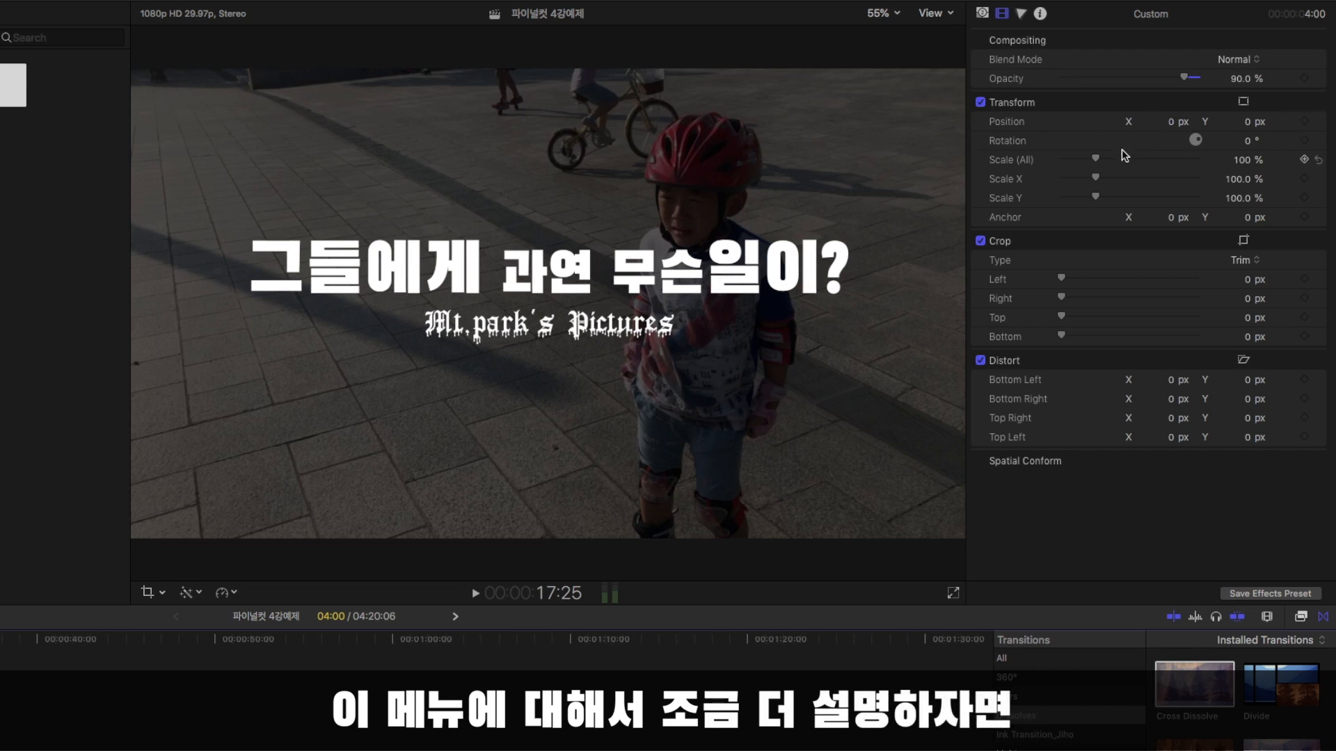
Try scaling the Custom generator up to about 328% and down to 50%.
left_click(1098, 160)
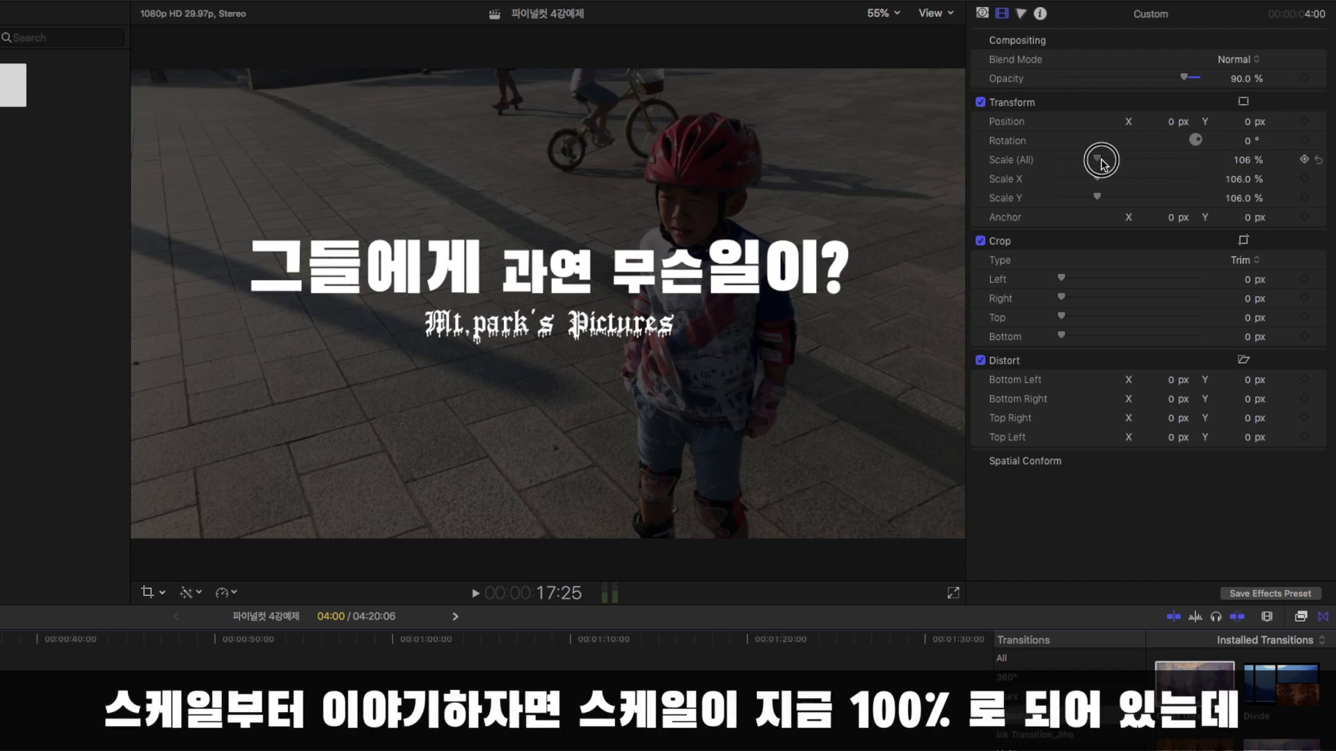
left_click_drag(1090, 162, 1136, 163)
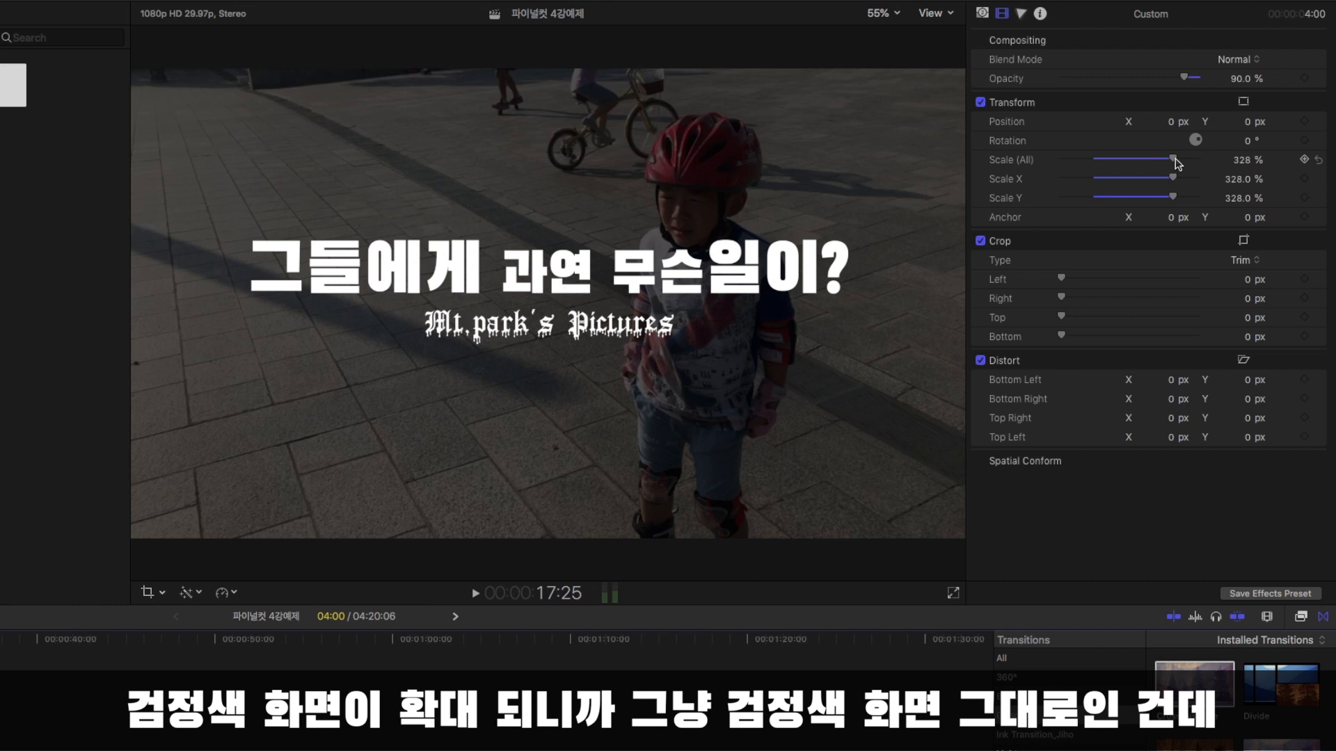
left_click_drag(1176, 162, 1081, 182)
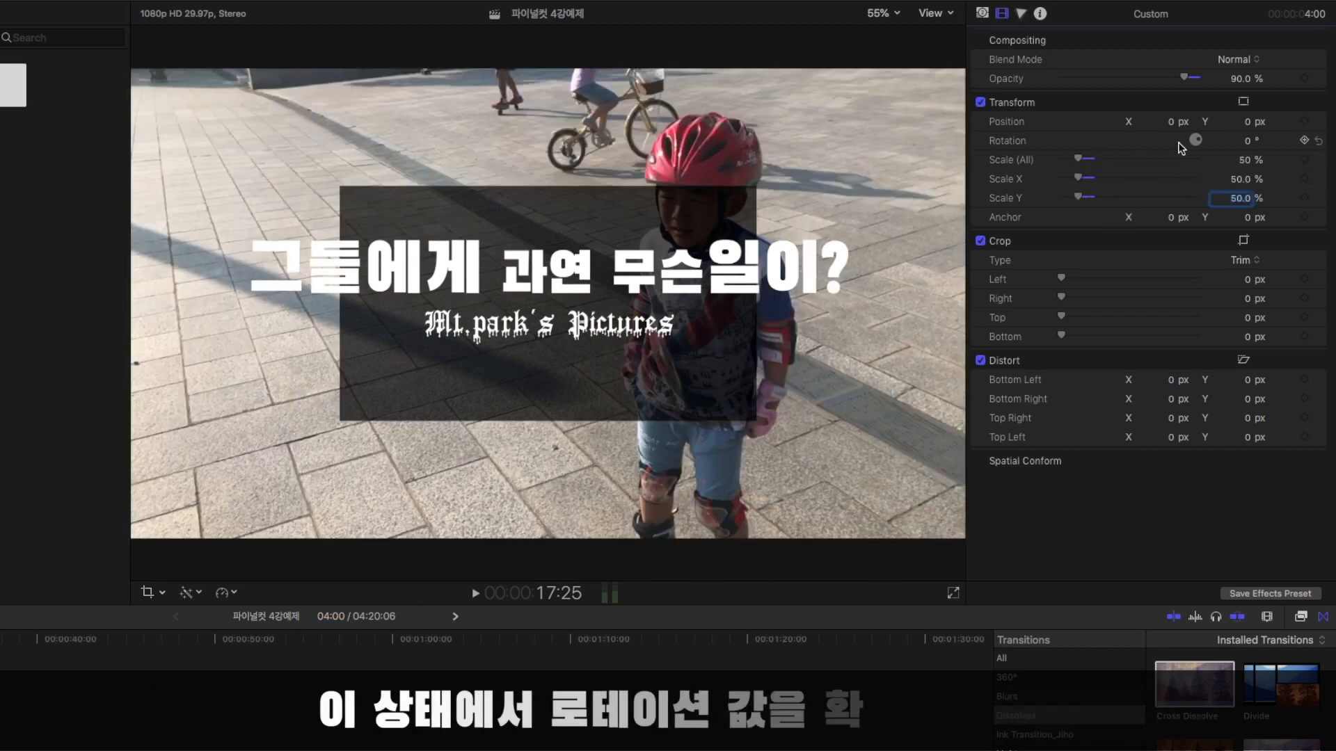
Try rotating the Custom generator freely and by an exact 30°.
left_click_drag(1200, 139, 1192, 179)
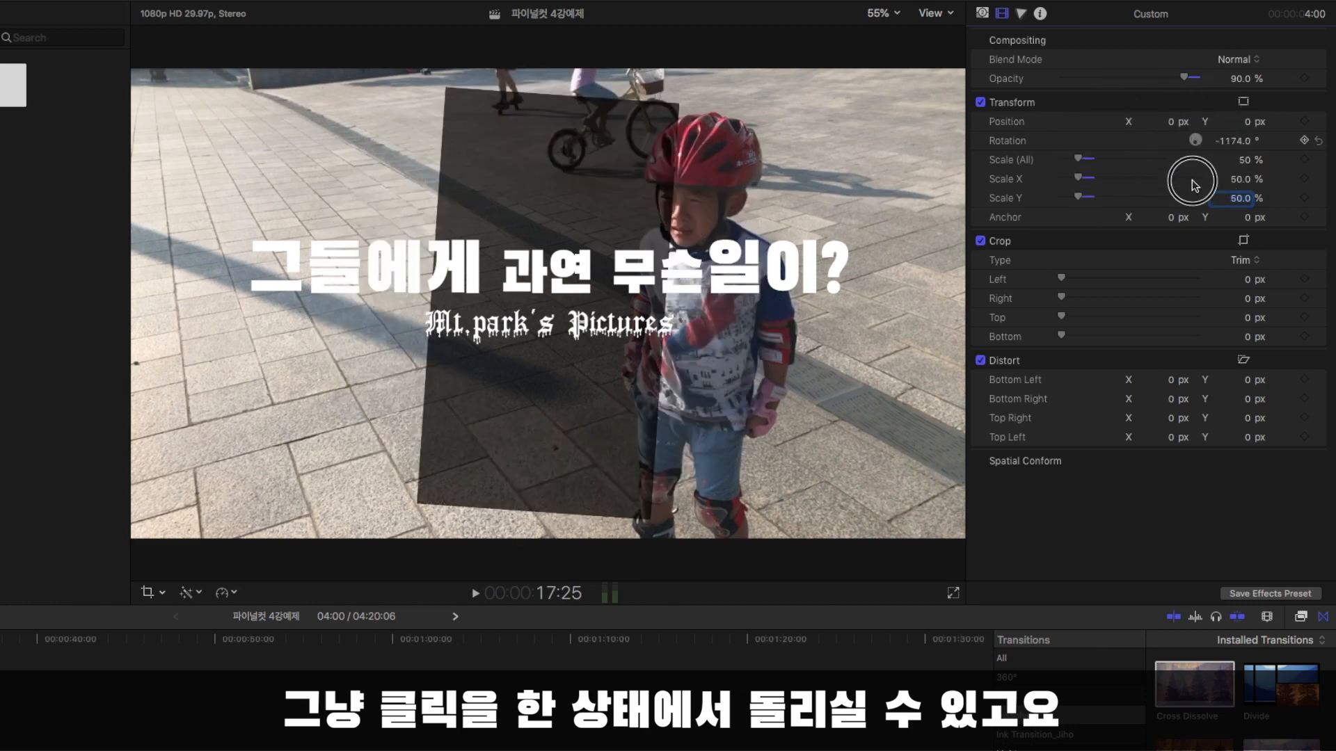
left_click(1237, 139)
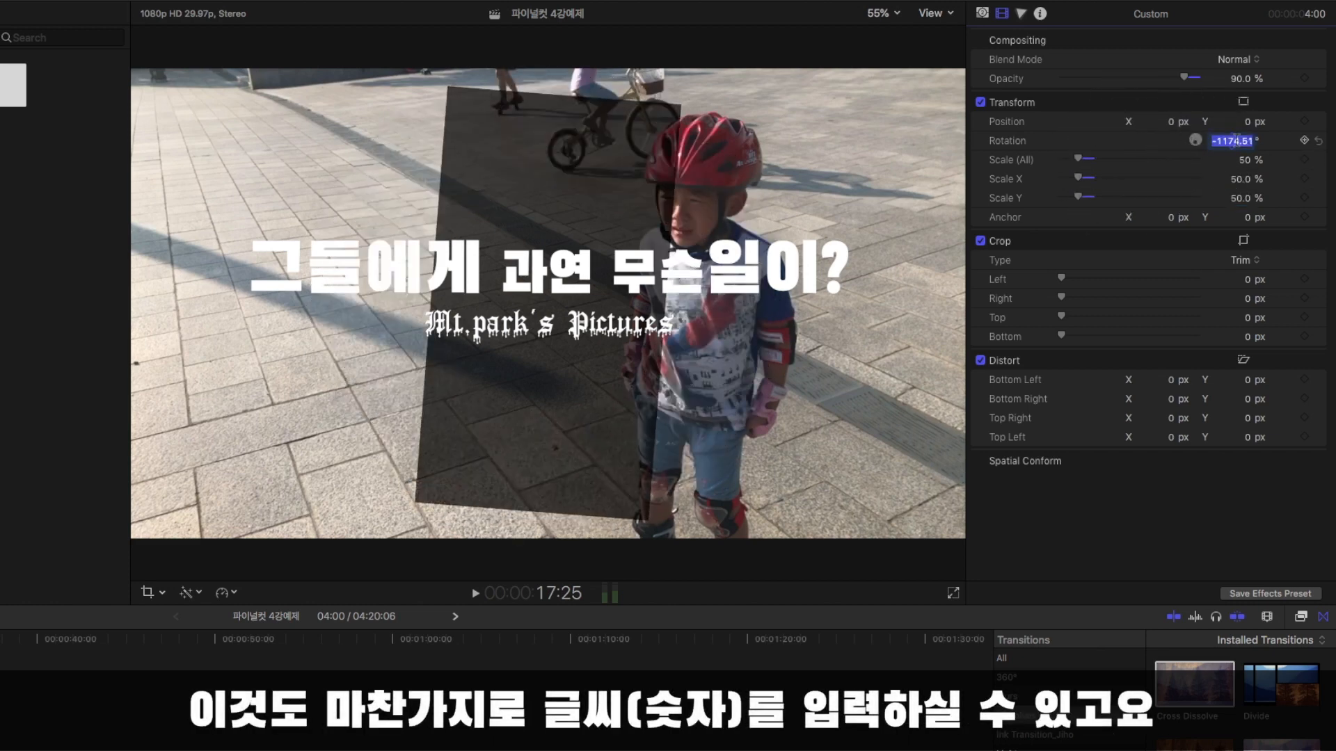
key("Return")
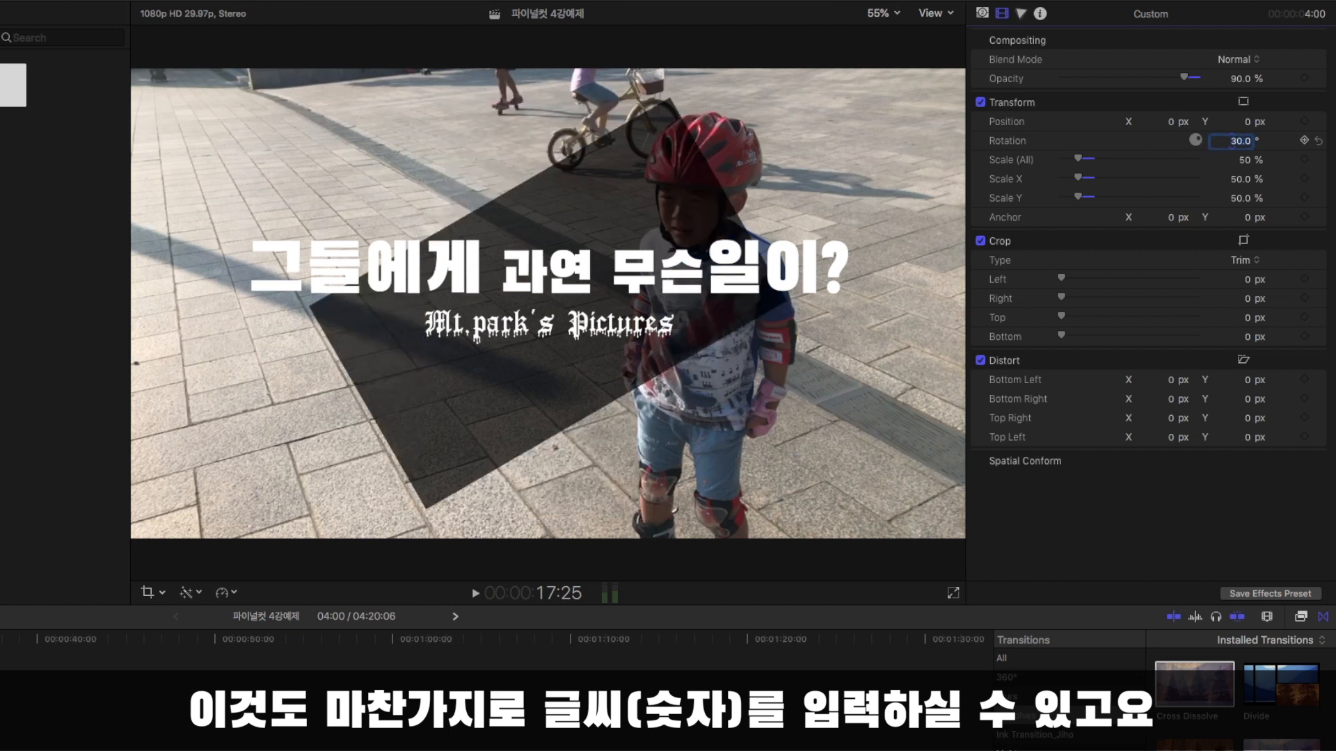
left_click(1246, 142)
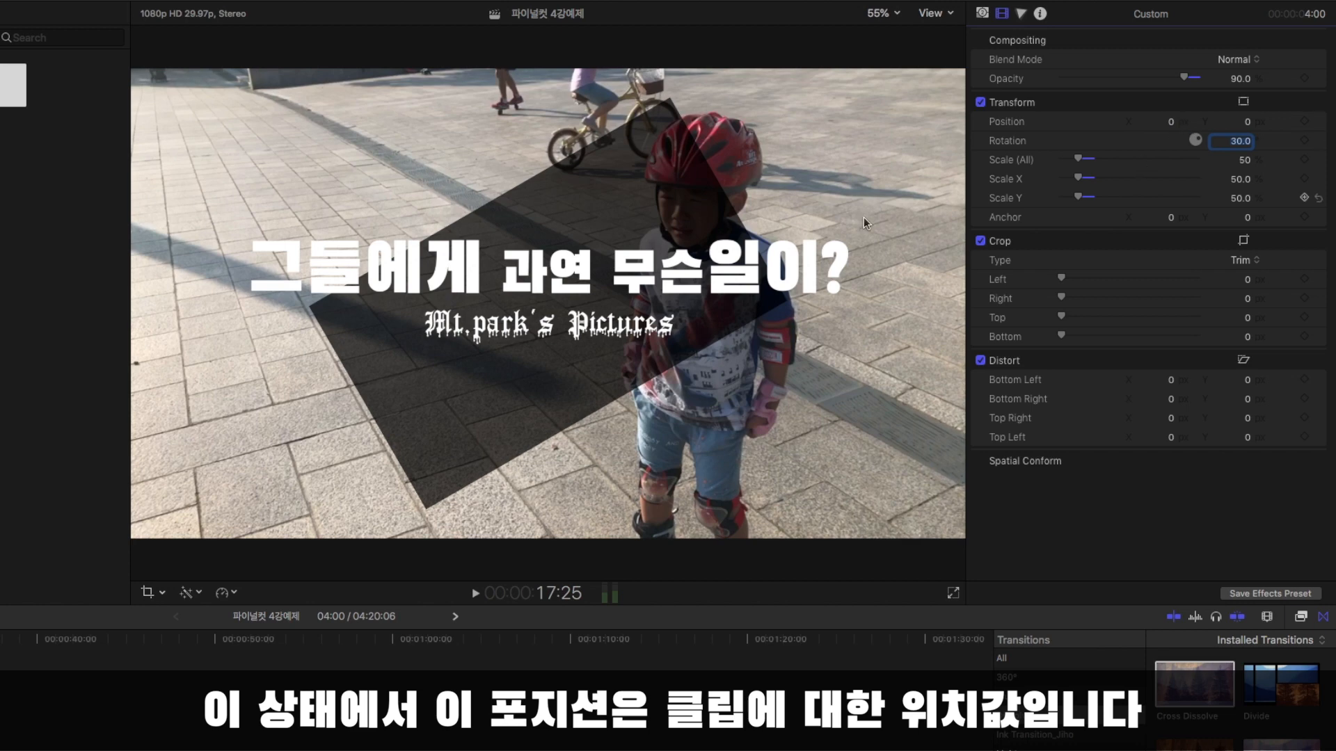
key("Return")
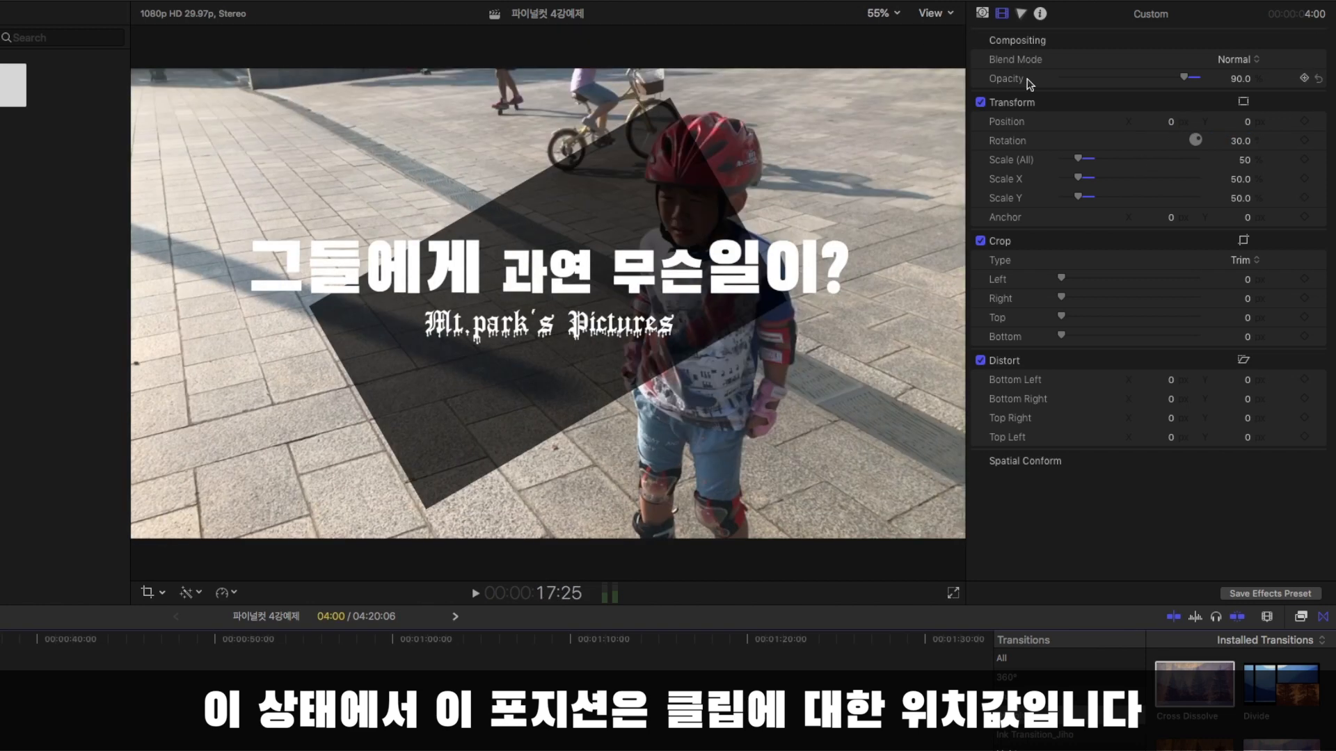
Try shifting the Custom generator's position to about 9 px vertically and 50 px horizontally.
left_click_drag(1172, 123, 1333, 127)
left_click_drag(1247, 121, 1250, 122)
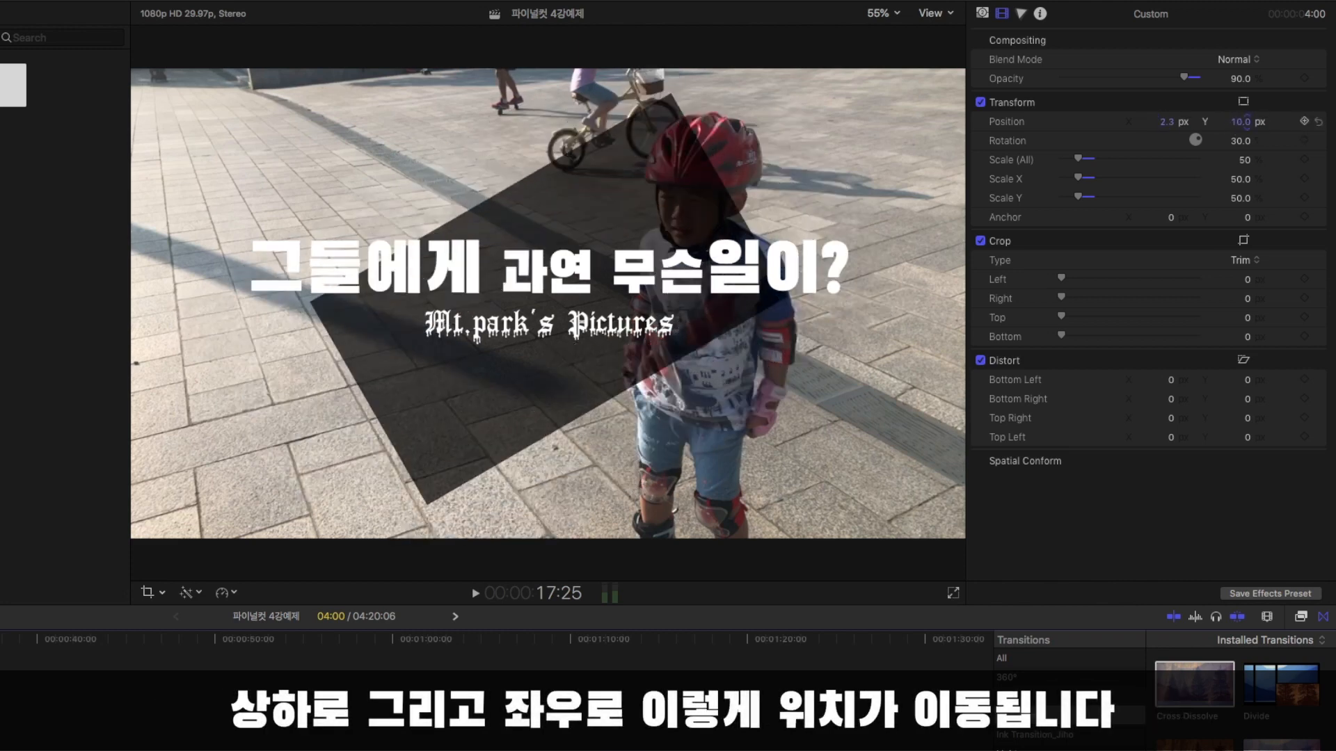
mouse_move(1176, 123)
left_mouse_down()
mouse_move(1162, 124)
mouse_move(1178, 124)
left_mouse_up()
left_click(1170, 125)
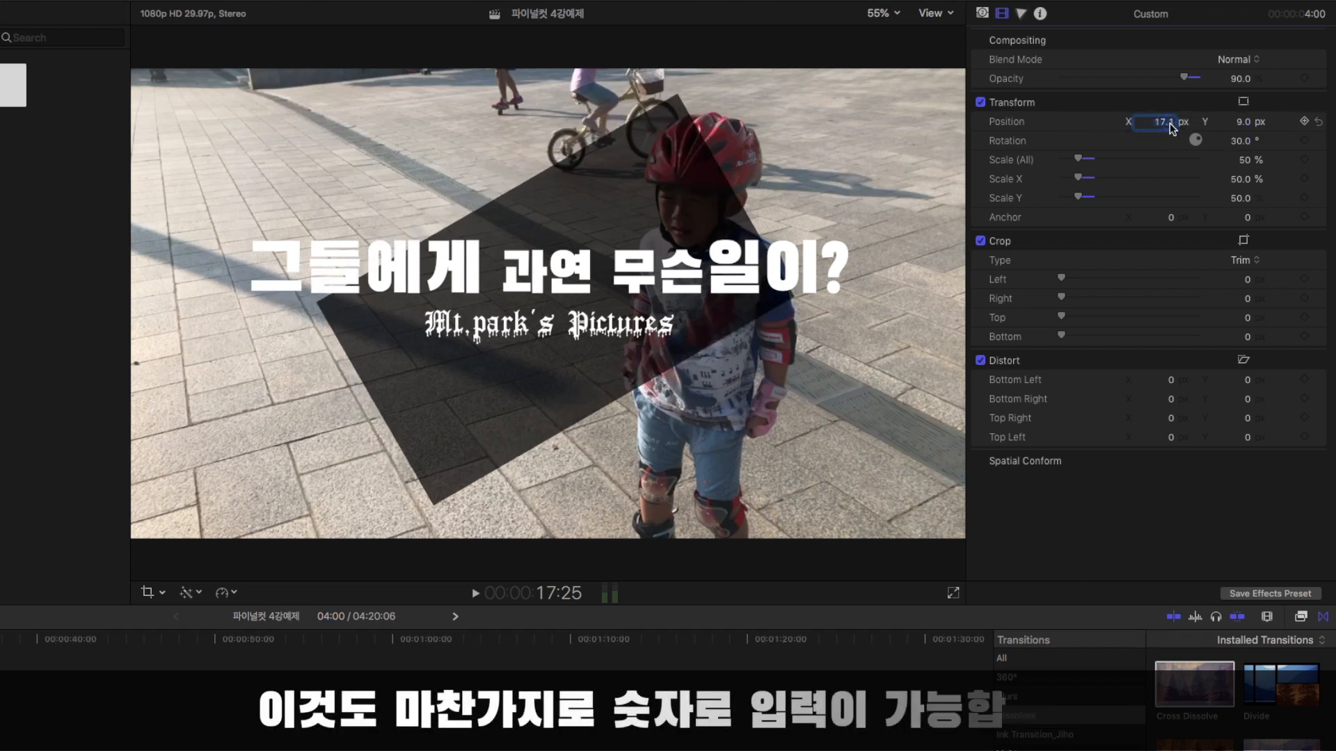
type("50")
key("Return")
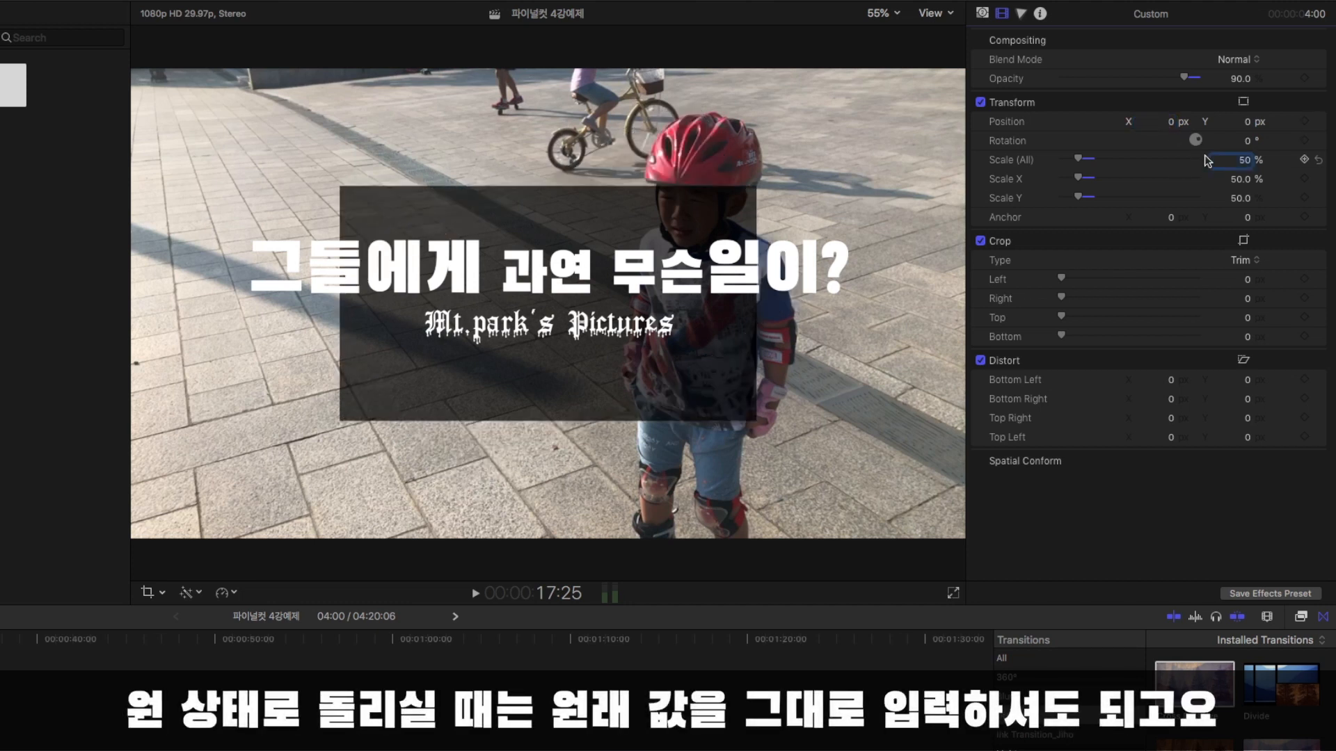
Reset the Custom generator's position, rotation and overall scale to their default values.
type("100")
key("Return")
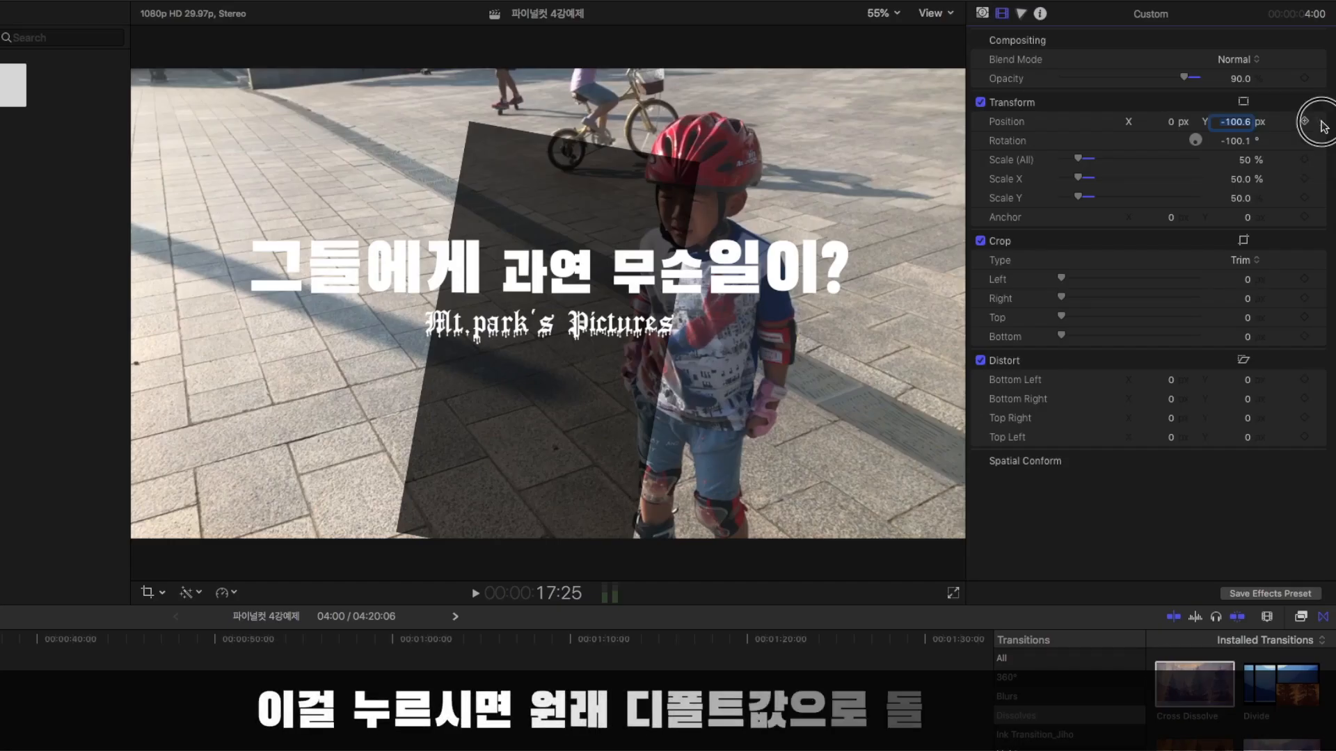
left_click(1211, 175)
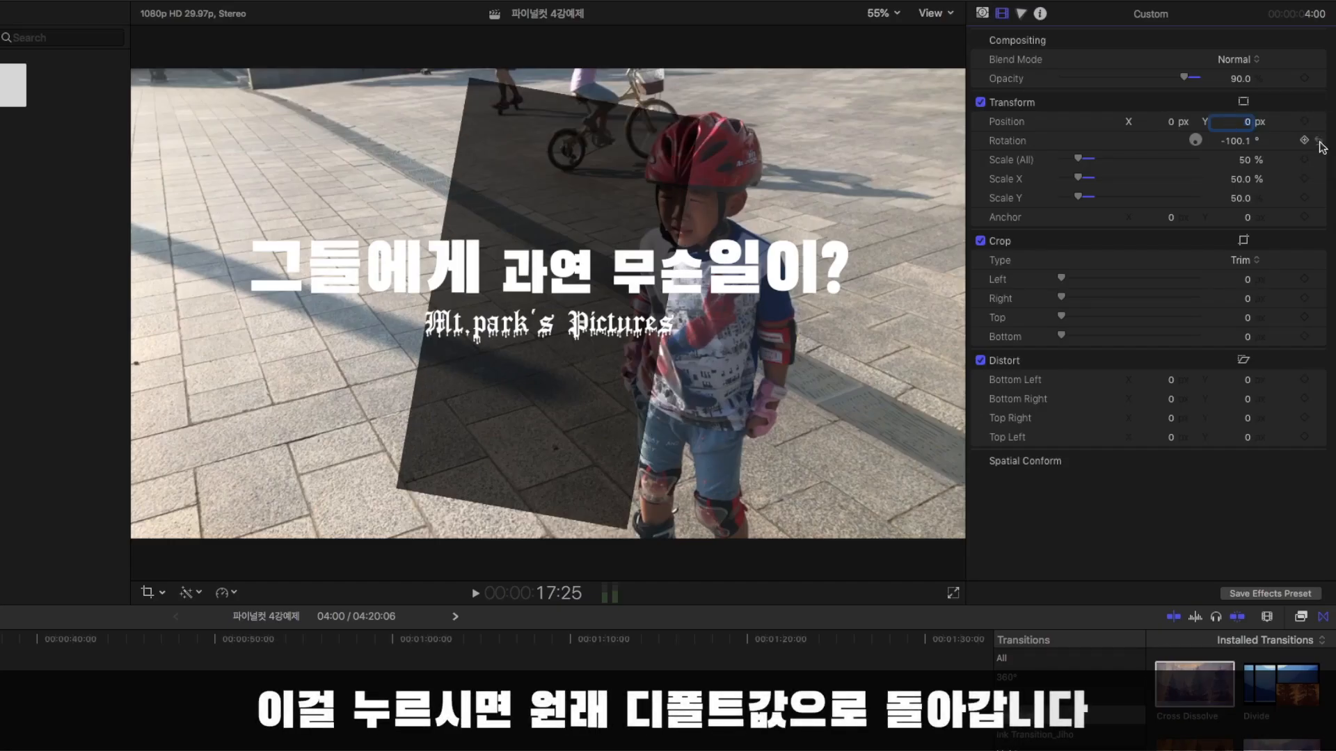
left_click(1321, 143)
left_click(1321, 162)
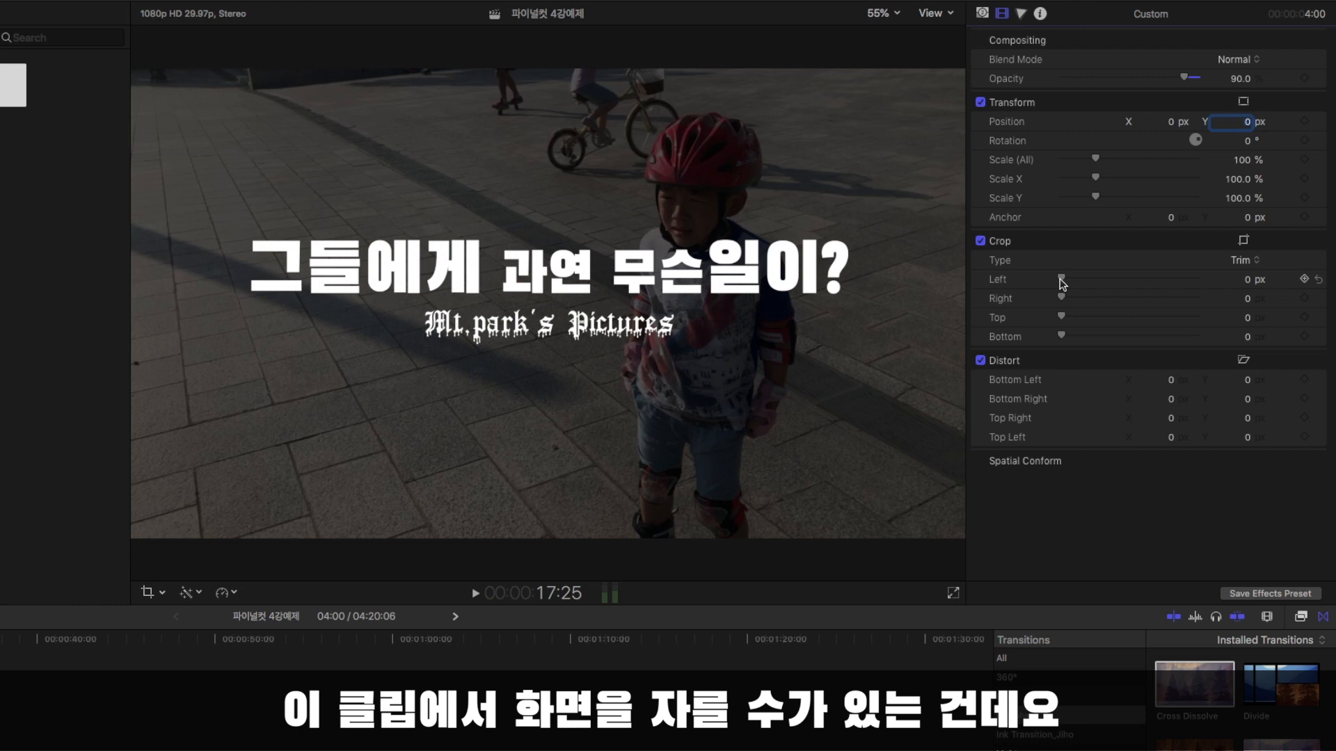
Try cropping the Custom generator by 598 px left, 466 px right, 400 px top and 438 px bottom, and reset all four crop values.
left_click_drag(1061, 281, 1141, 281)
left_click_drag(1061, 298, 1119, 345)
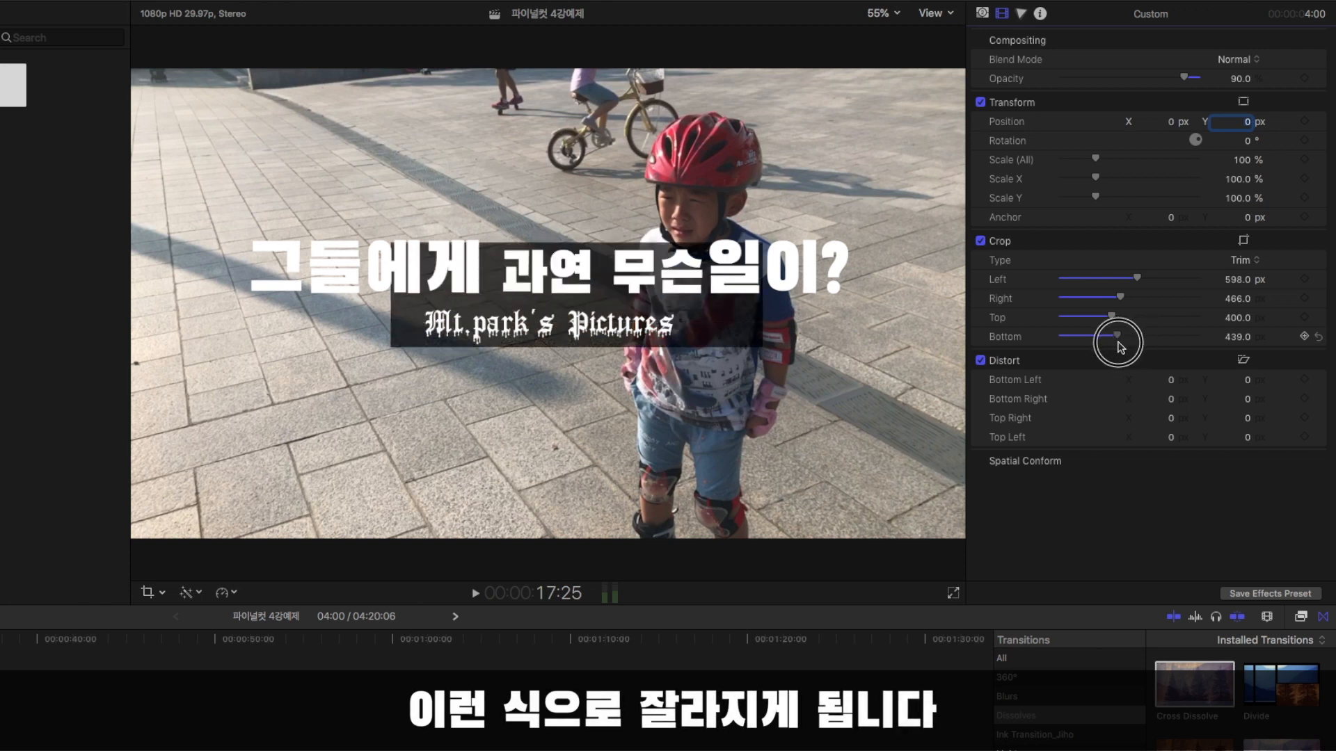
left_click(1318, 337)
left_click(1318, 318)
left_click(1318, 298)
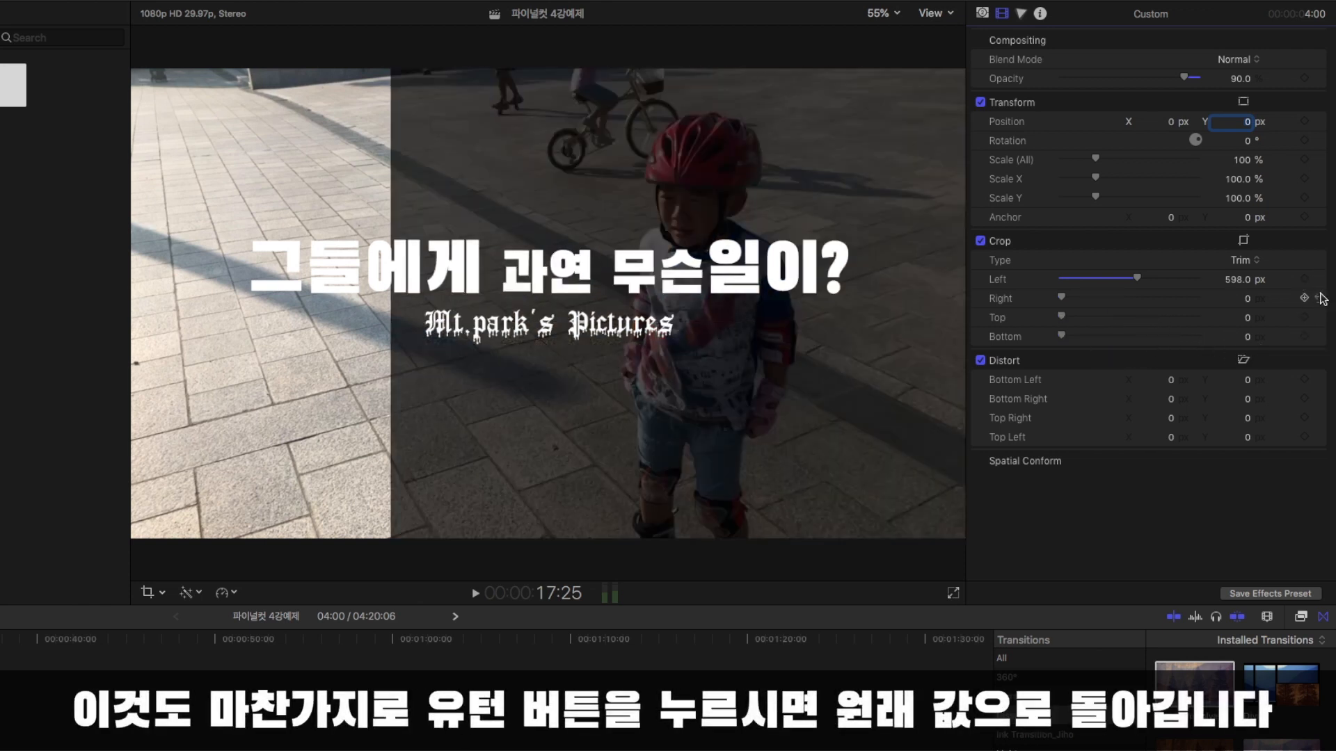
left_click(1319, 279)
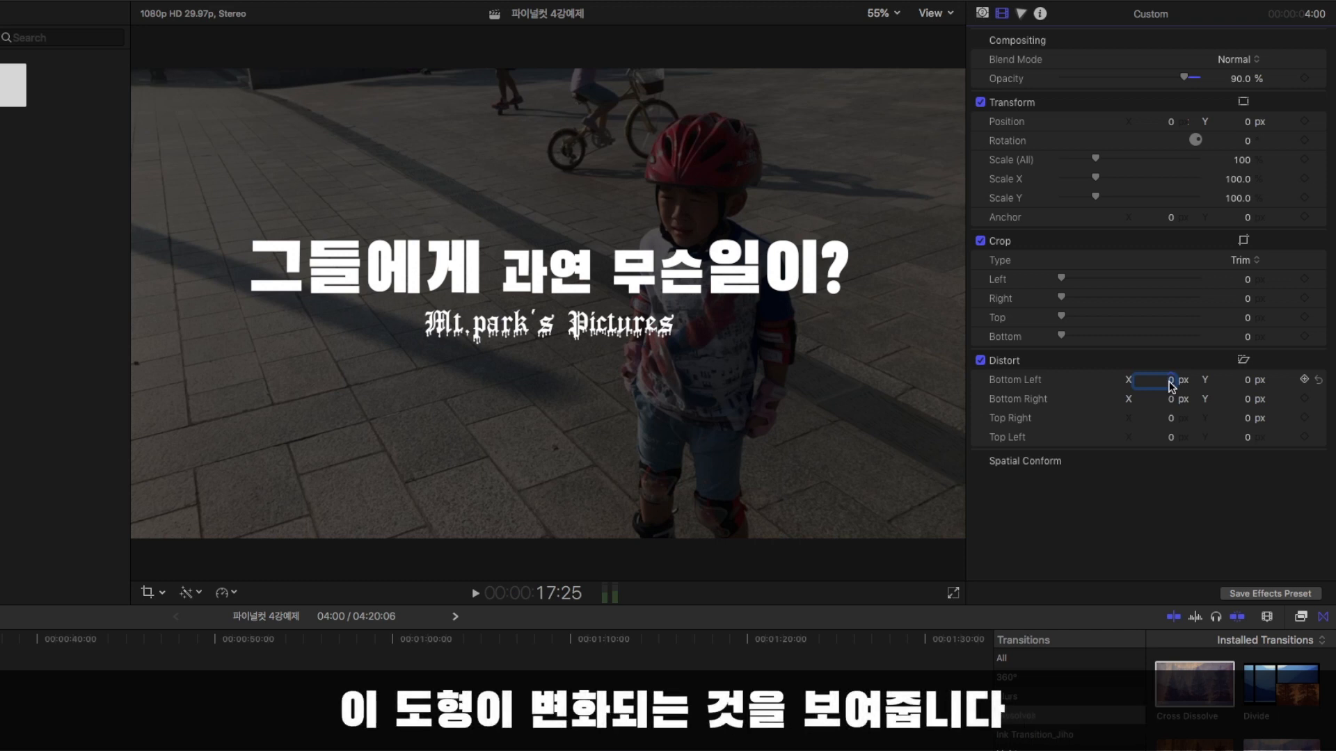
Try distorting the Custom generator by offsetting its four corners, and reset every corner to its default.
type("-74.1")
mouse_move(1170, 381)
left_mouse_down()
mouse_move(1170, 231)
mouse_move(1211, 386)
mouse_move(1241, 405)
mouse_move(1241, 348)
left_mouse_up()
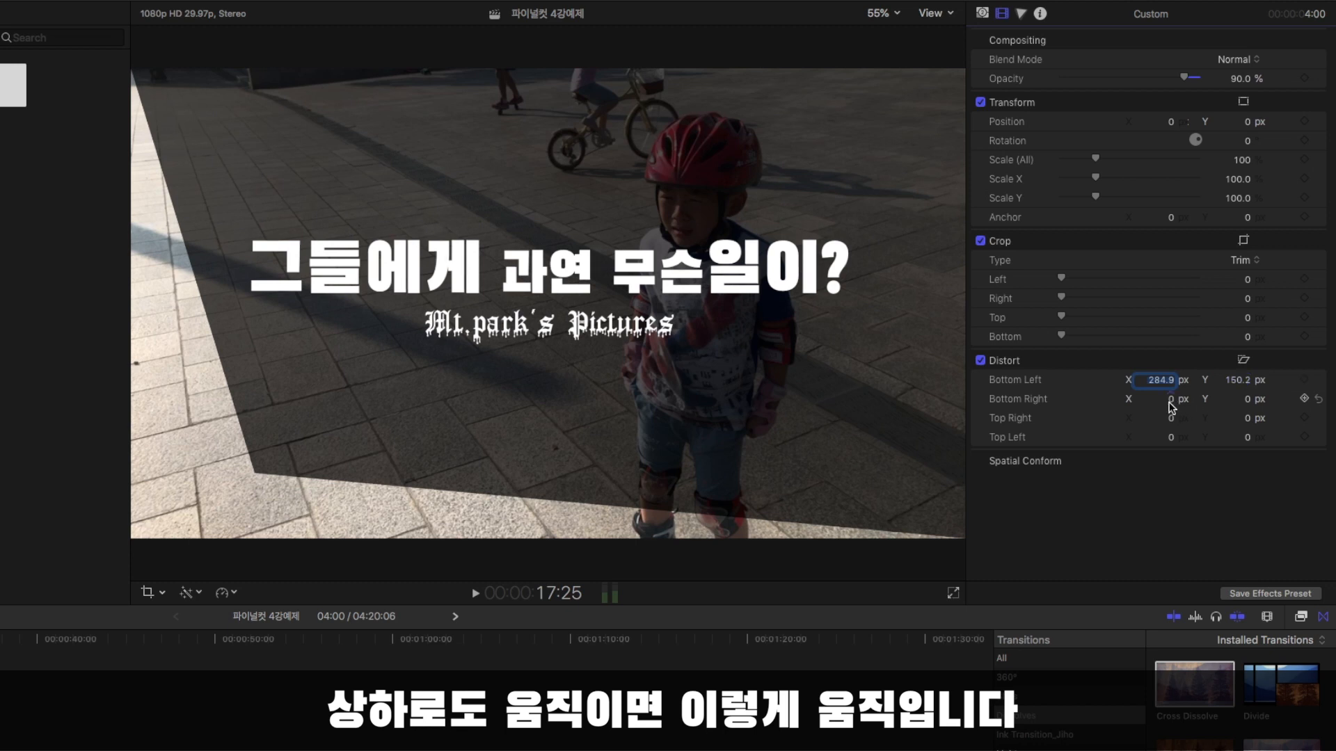
mouse_move(1170, 402)
left_mouse_down()
mouse_move(1279, 414)
mouse_move(1247, 364)
mouse_move(1171, 465)
left_mouse_up()
left_click_drag(1247, 420, 1165, 444)
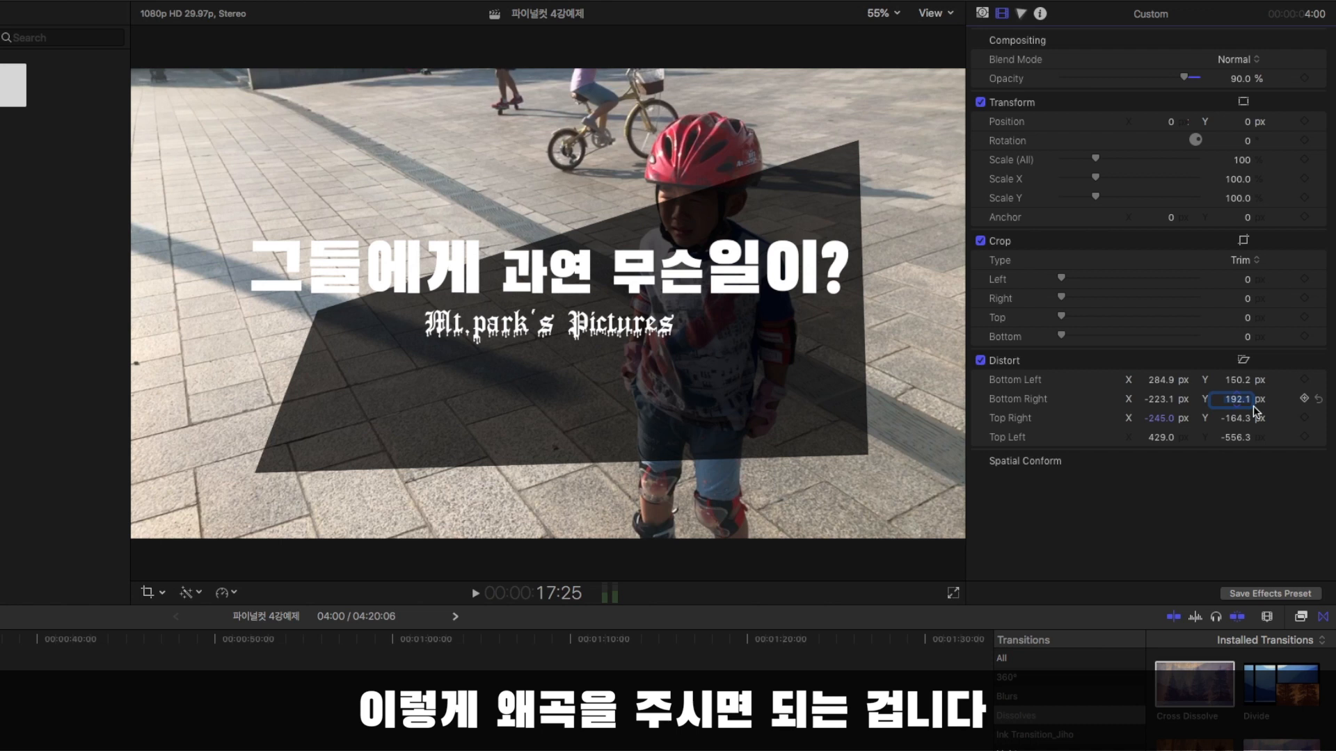
left_click(1322, 381)
left_click(1321, 418)
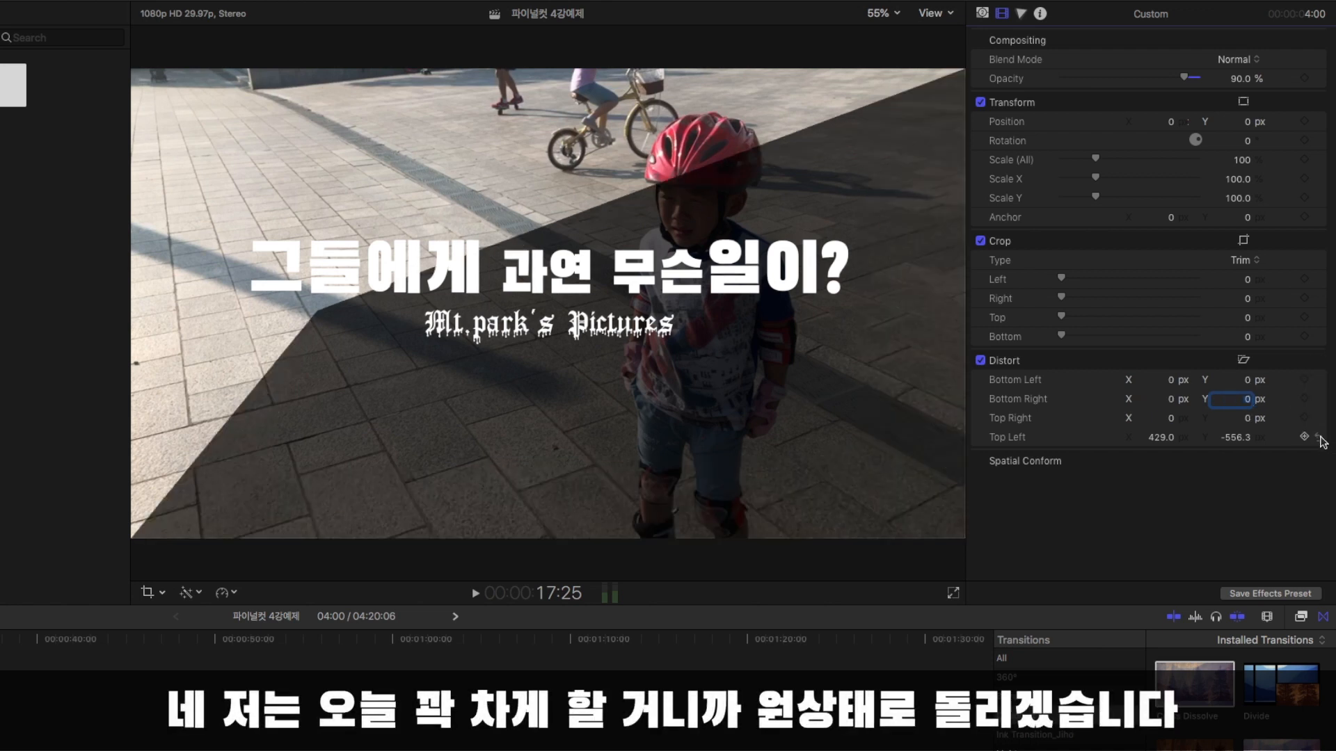
left_click(1321, 444)
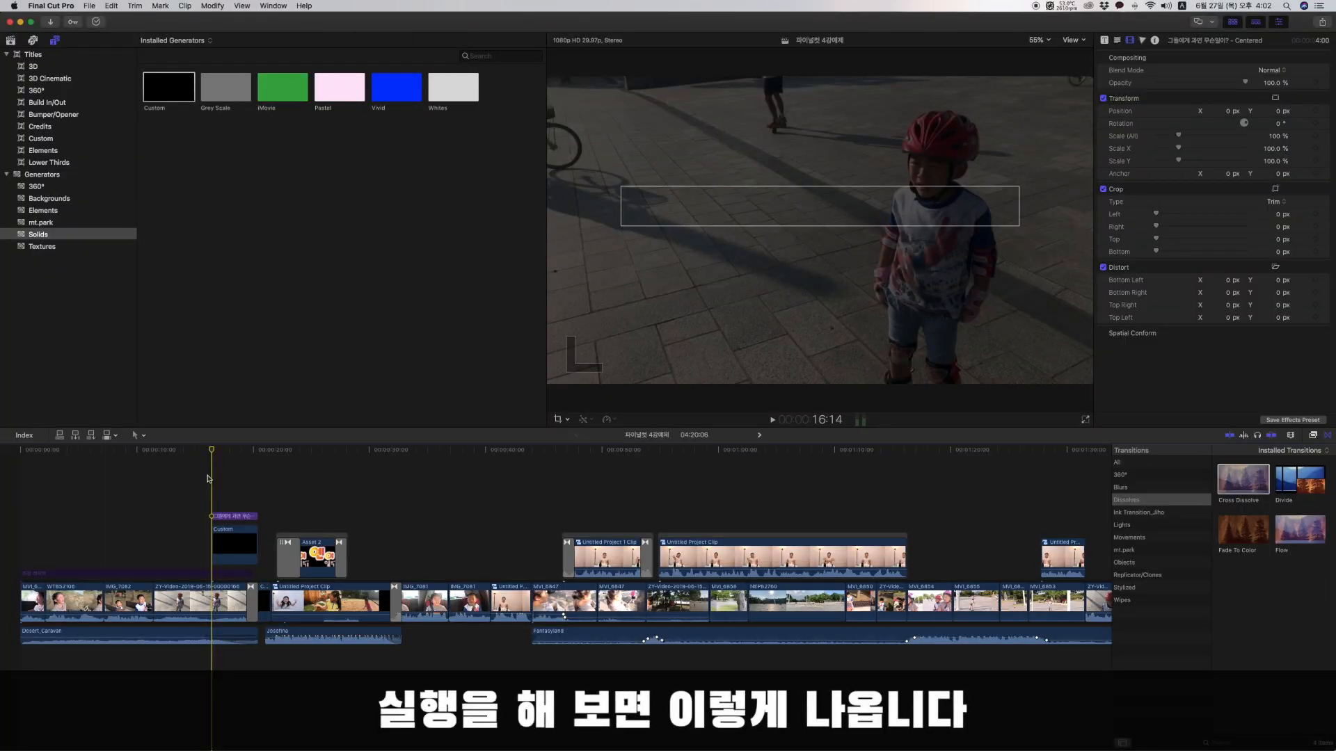
Apply the Cross Dissolve transition to both ends of the Custom generator beneath the title.
key("space")
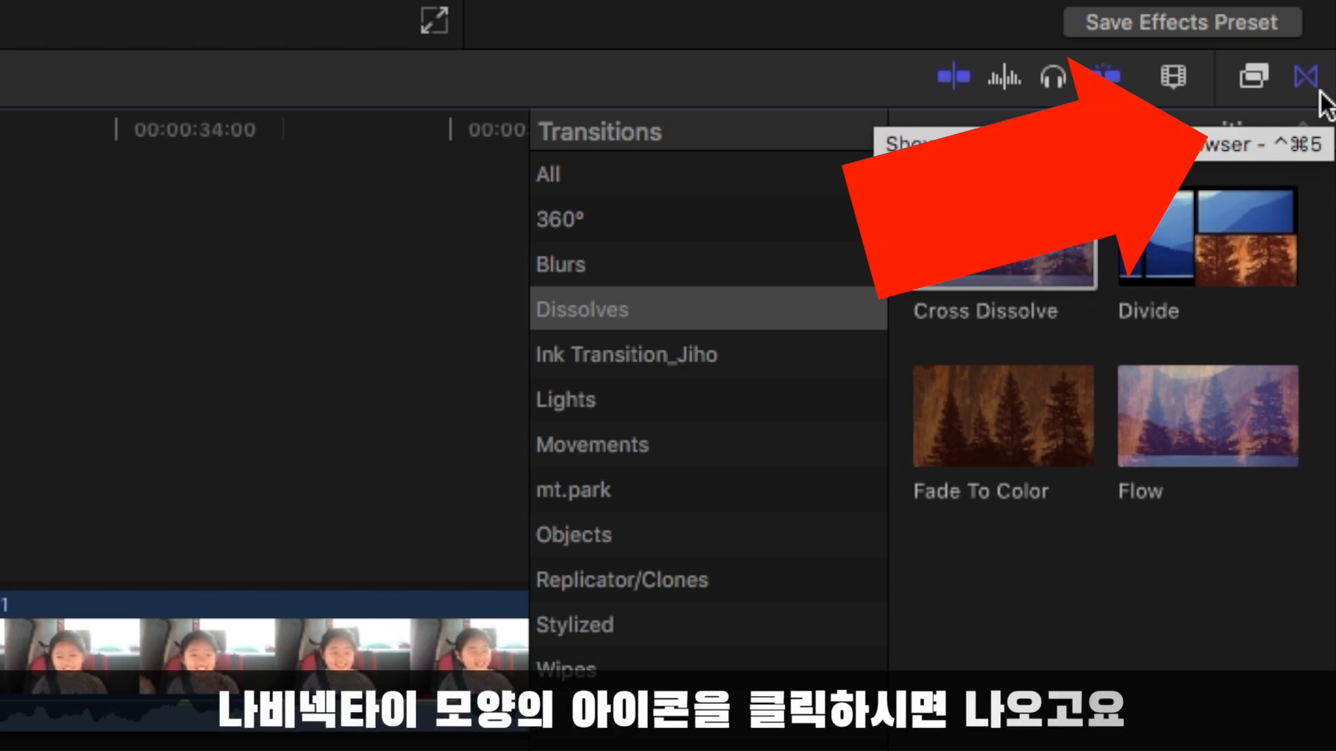
left_click(1306, 84)
left_click(1308, 84)
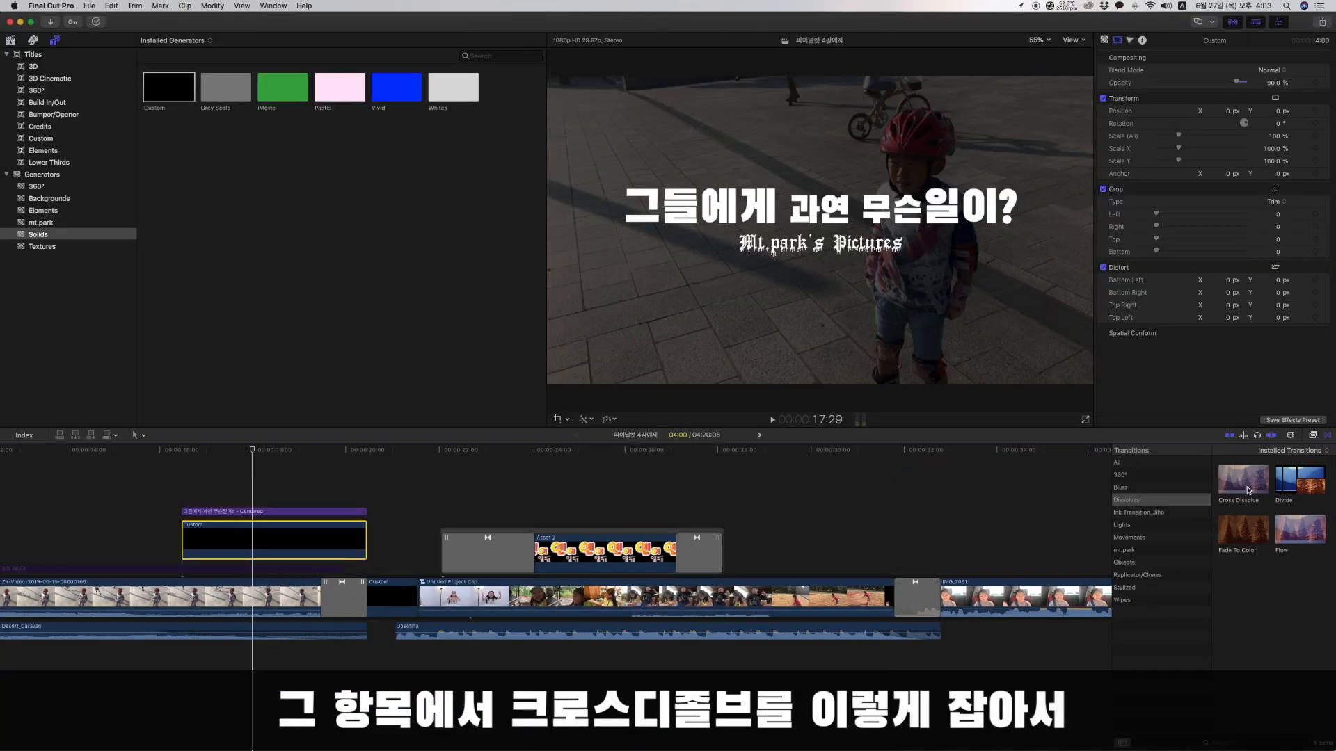
left_click(1247, 489)
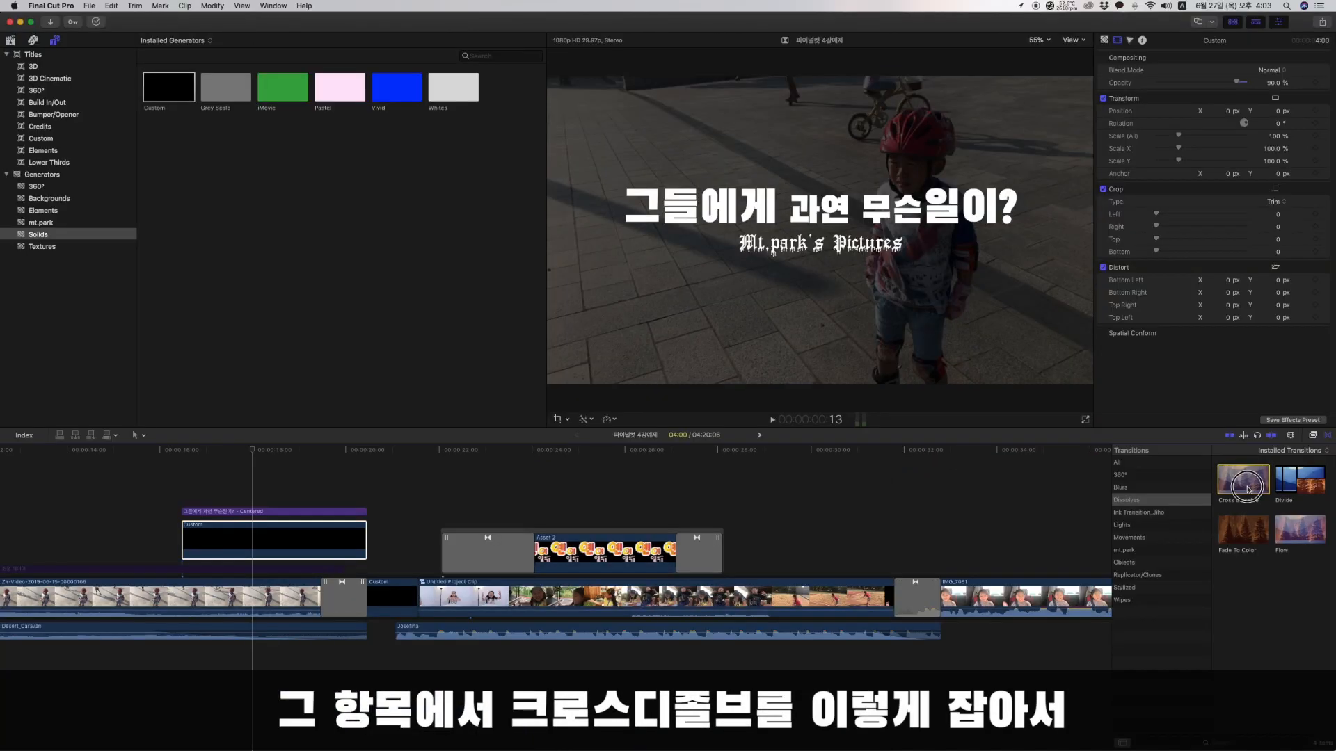
left_click_drag(241, 524, 244, 528)
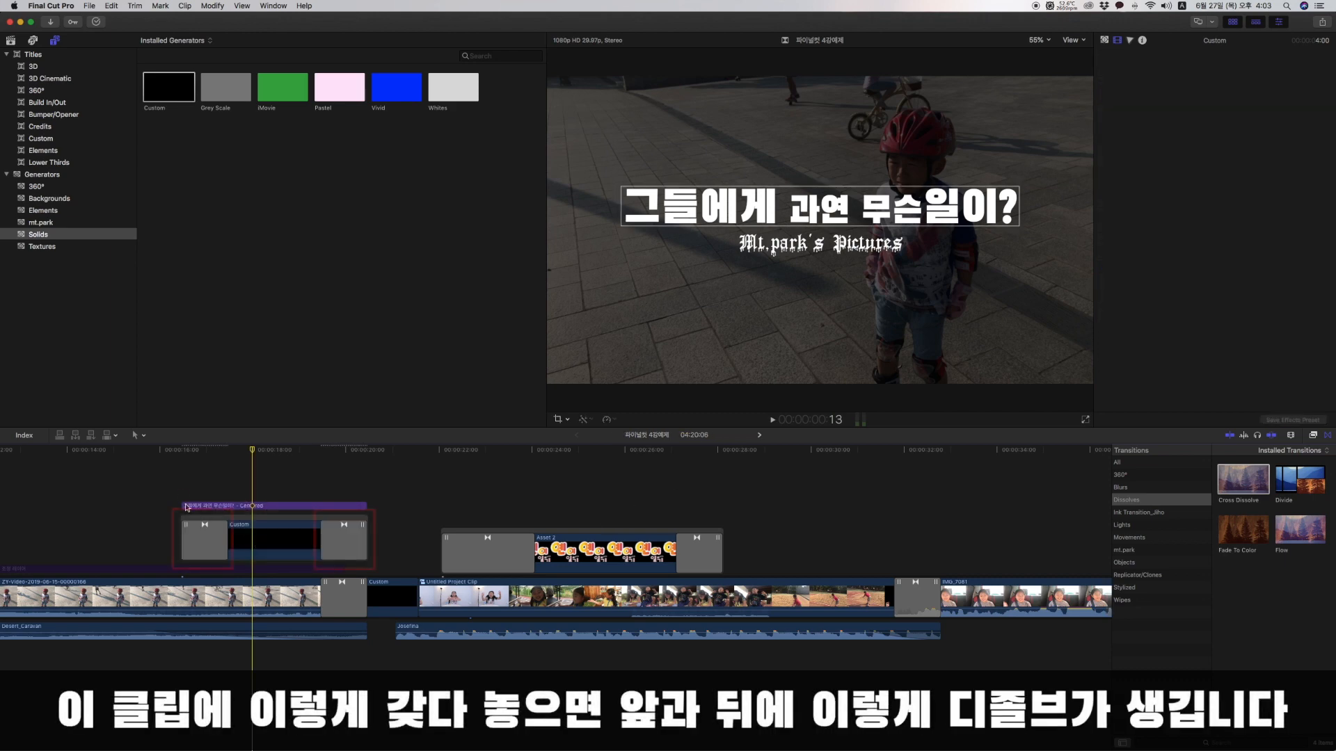
Play back the title section from the start of the Custom generator to review its dissolves.
left_click(187, 508)
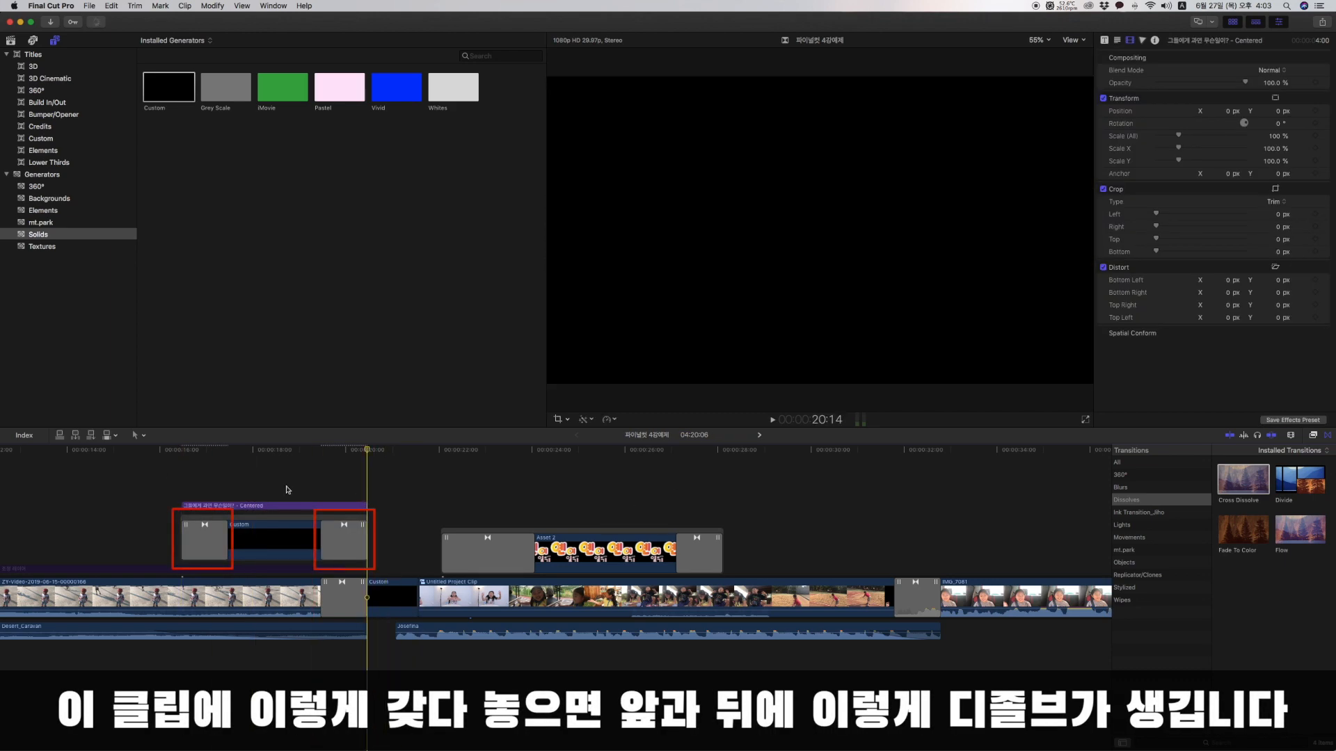
left_click(185, 484)
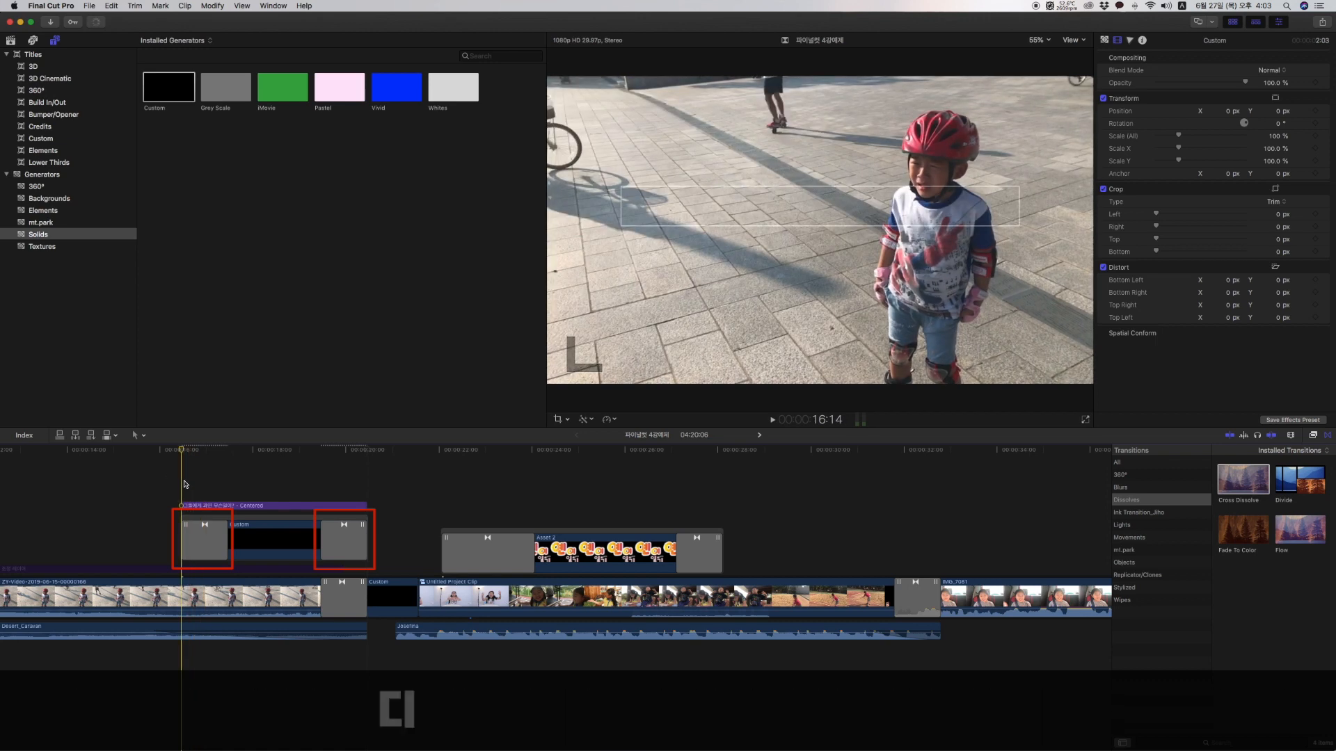
key("space")
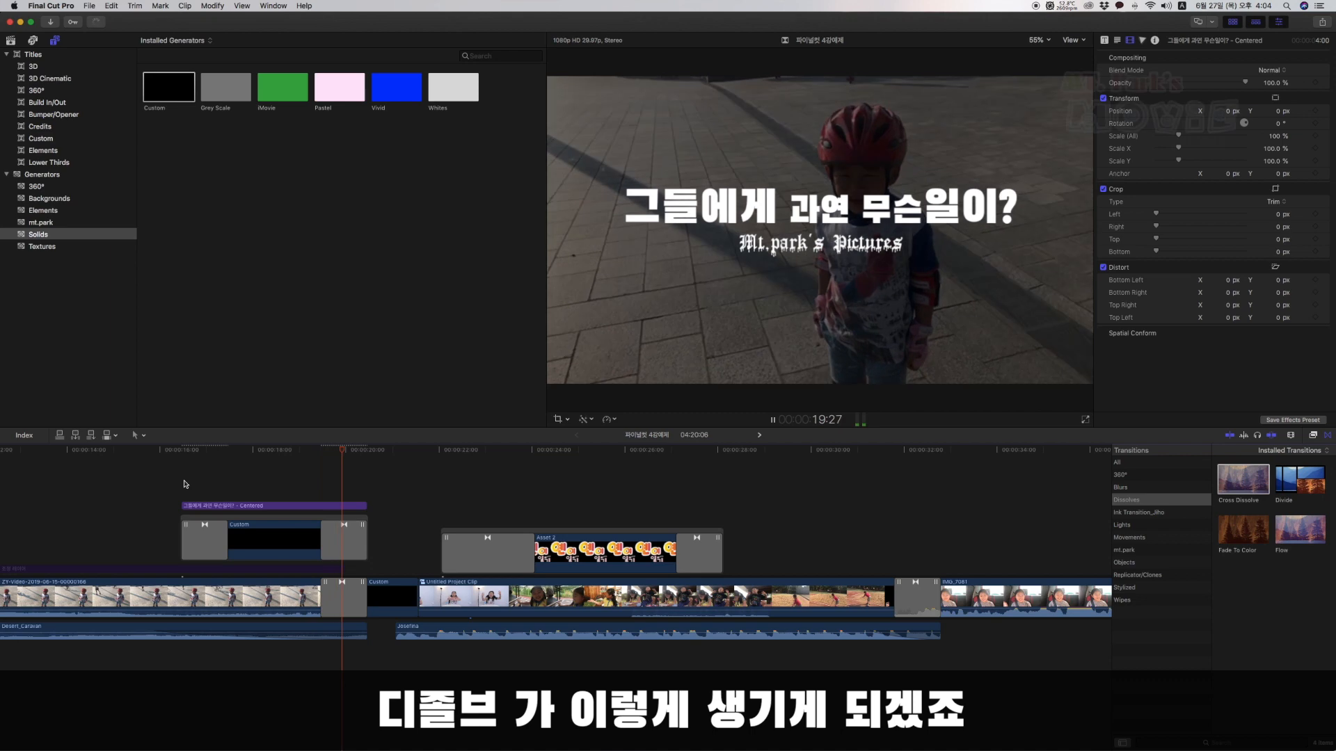
key("space")
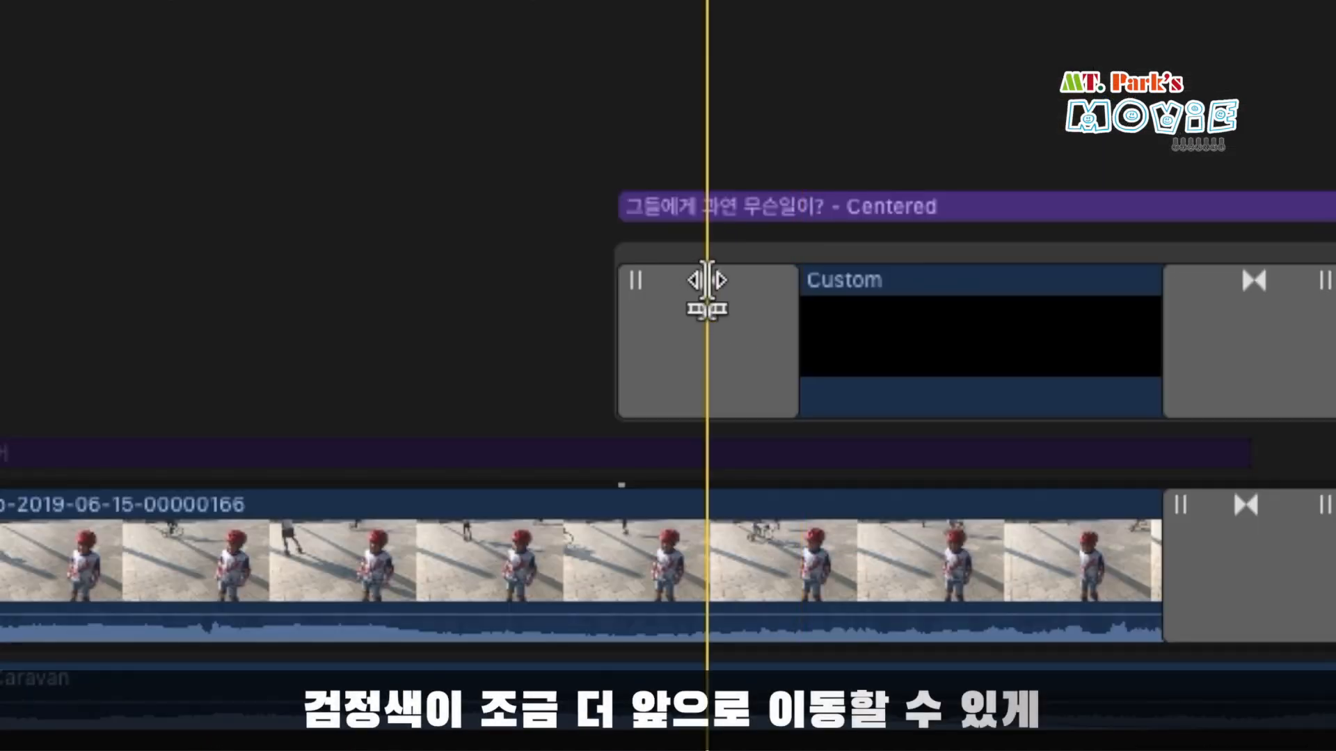
Extend the Custom generator's start about 1 second earlier so its opening dissolve precedes the title.
left_click_drag(707, 282, 595, 286)
key("super+z")
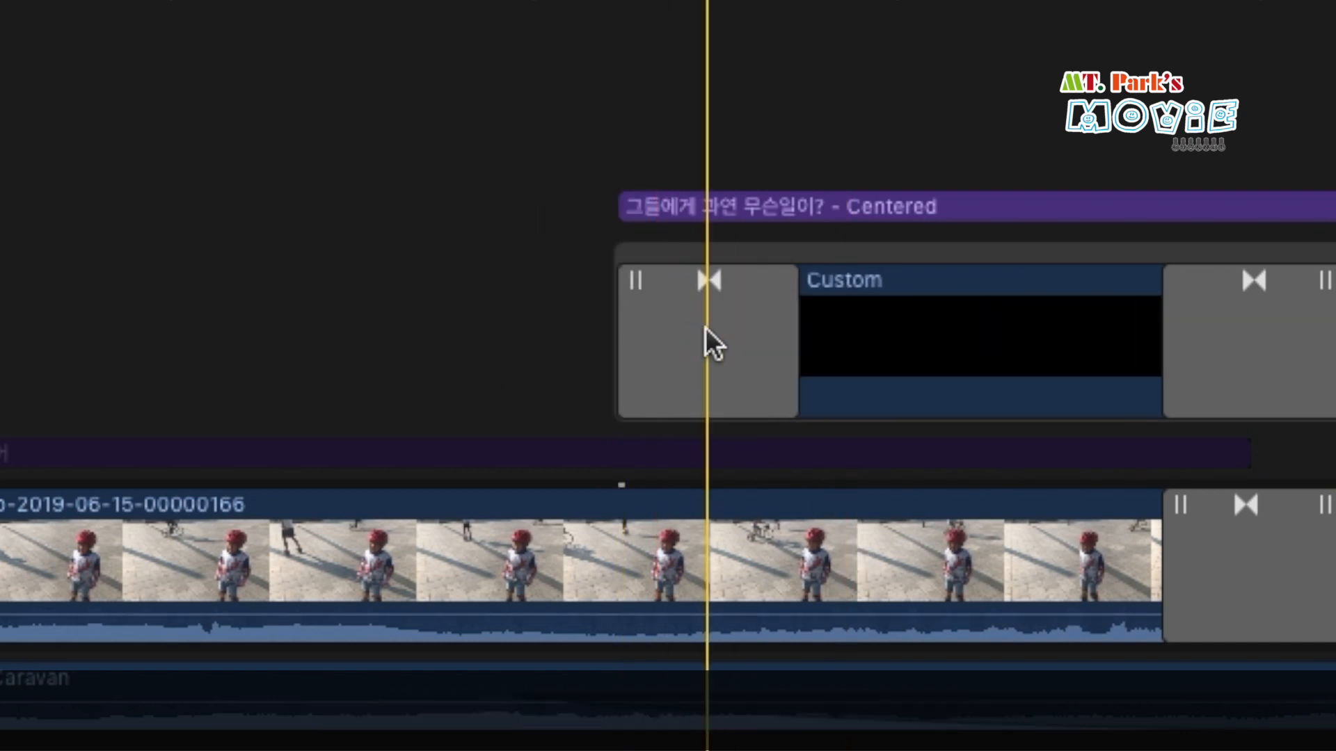
left_click(708, 288)
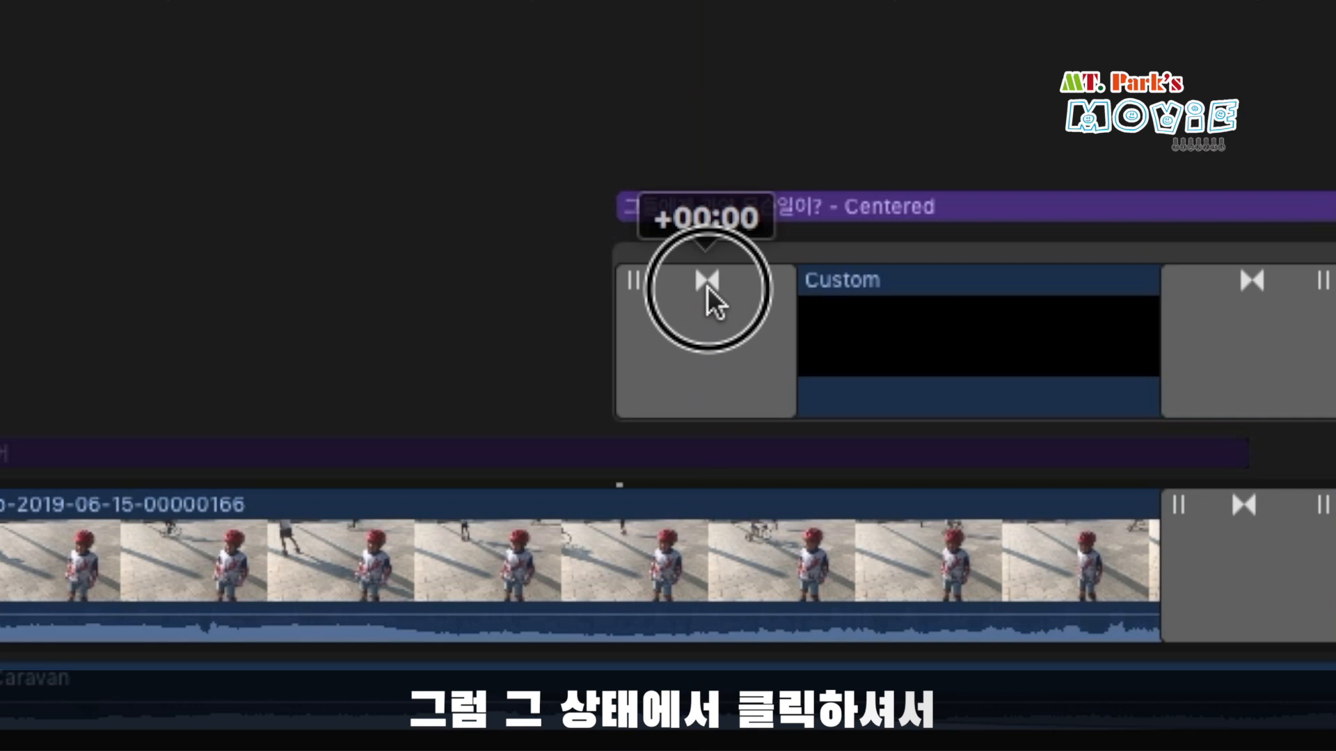
left_click_drag(708, 287, 528, 291)
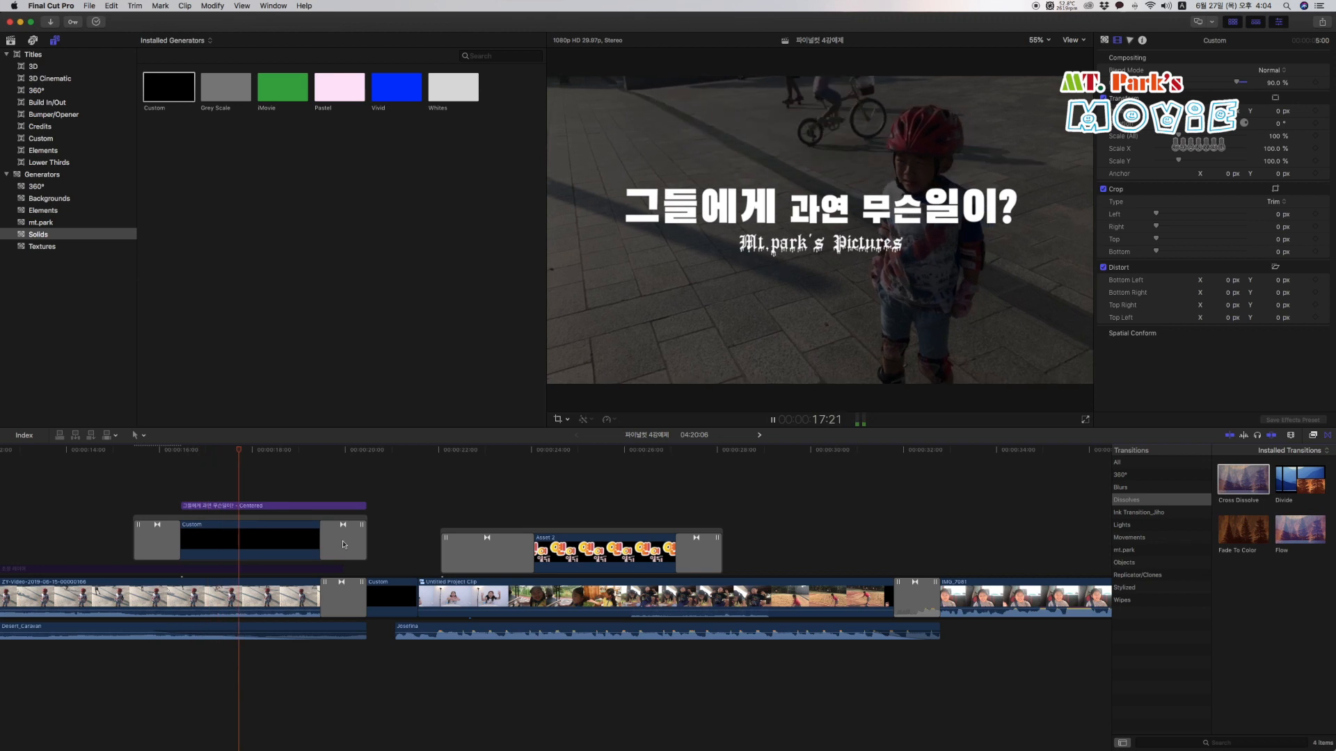
Extend the Custom generator's end by 1 second and pull it back to just past the title's end.
left_click_drag(342, 527, 360, 527)
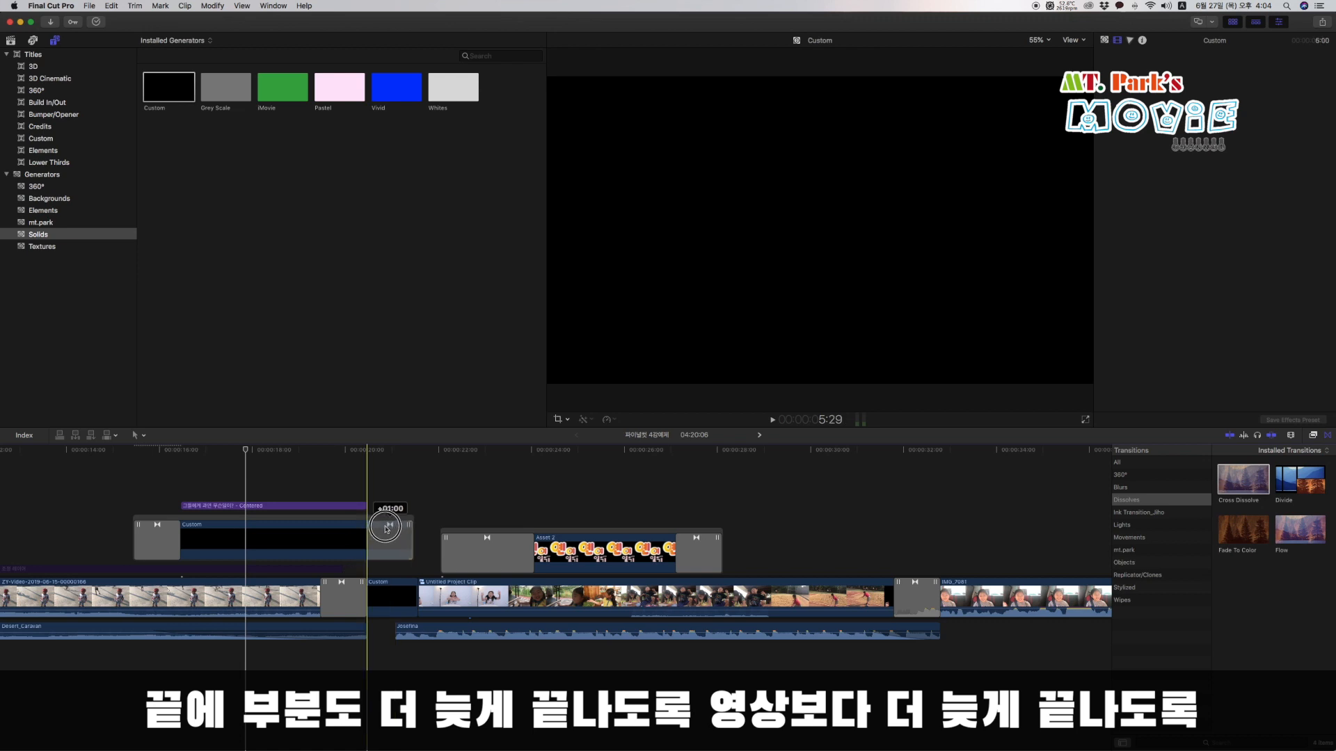
left_click_drag(386, 529, 386, 529)
left_click(358, 464)
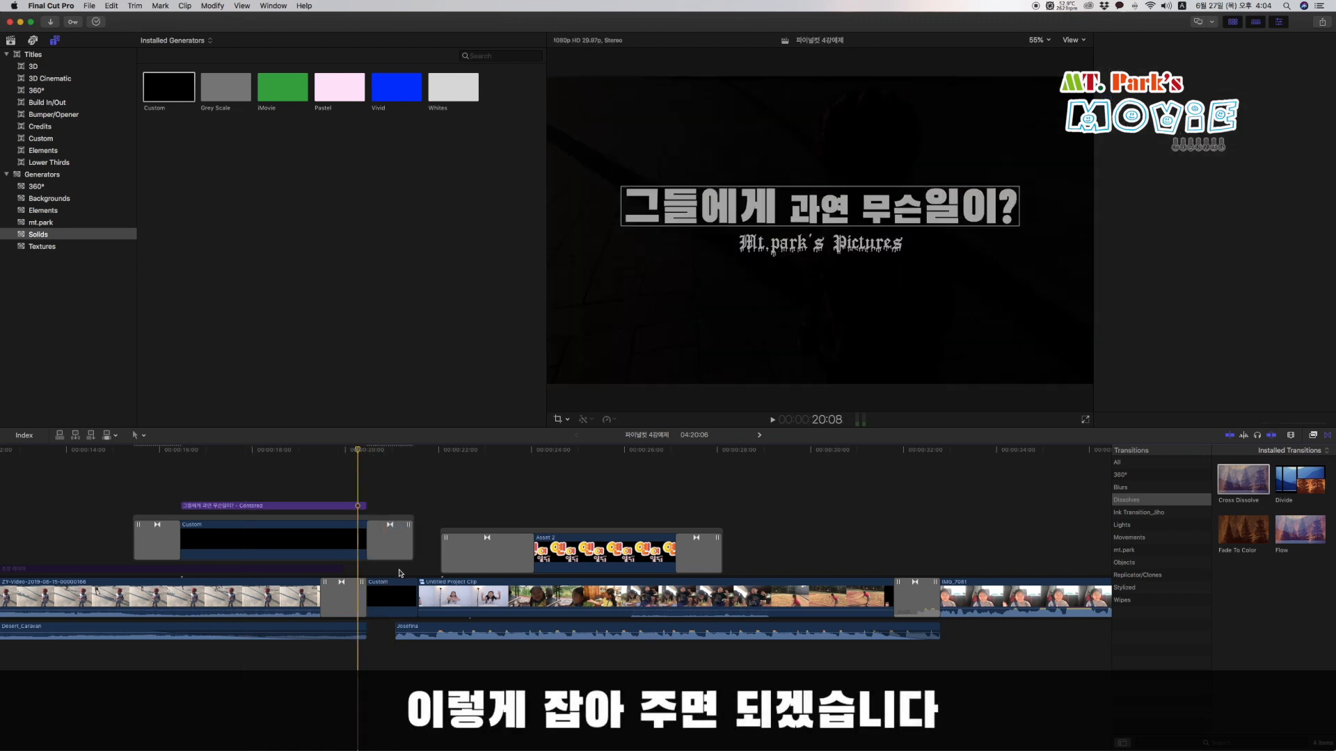
key("super+4")
left_click_drag(390, 529, 367, 531)
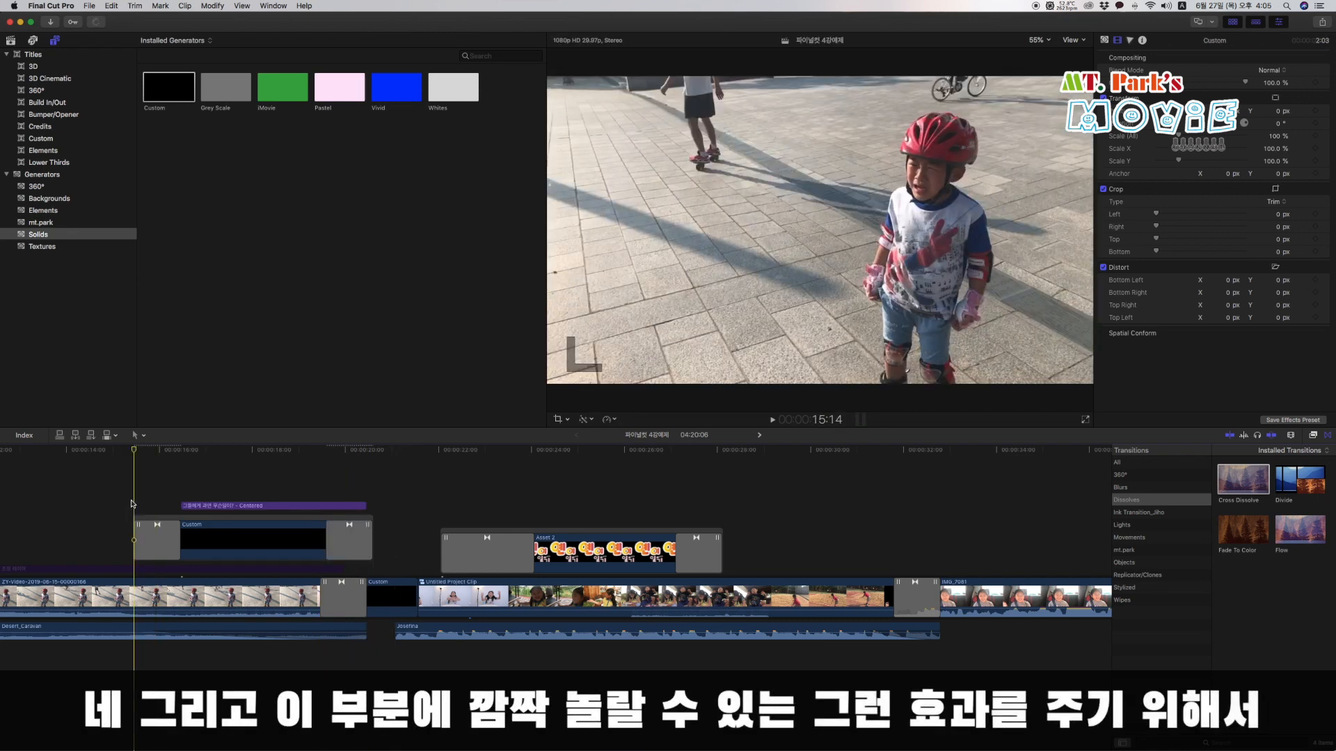
Apply the Drop In transition from the Movements category to the Korean title clip.
left_click(238, 505)
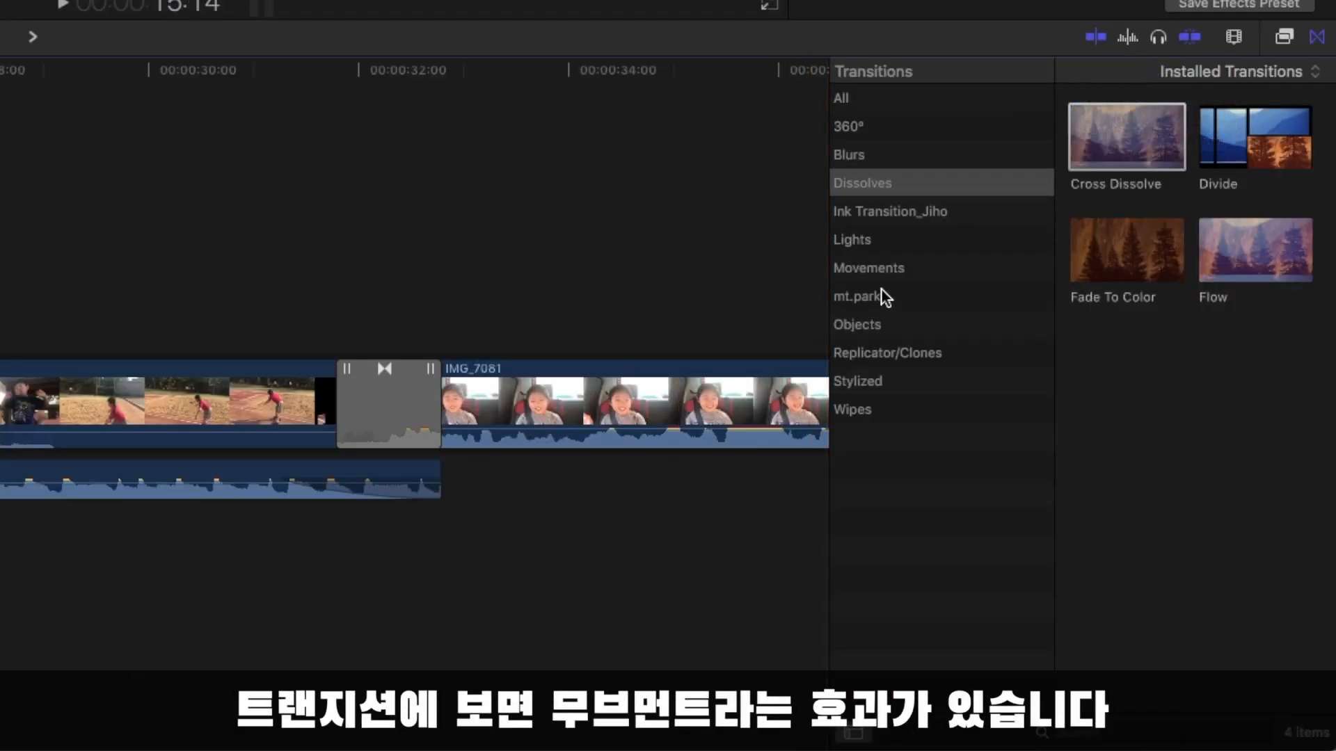
left_click(891, 275)
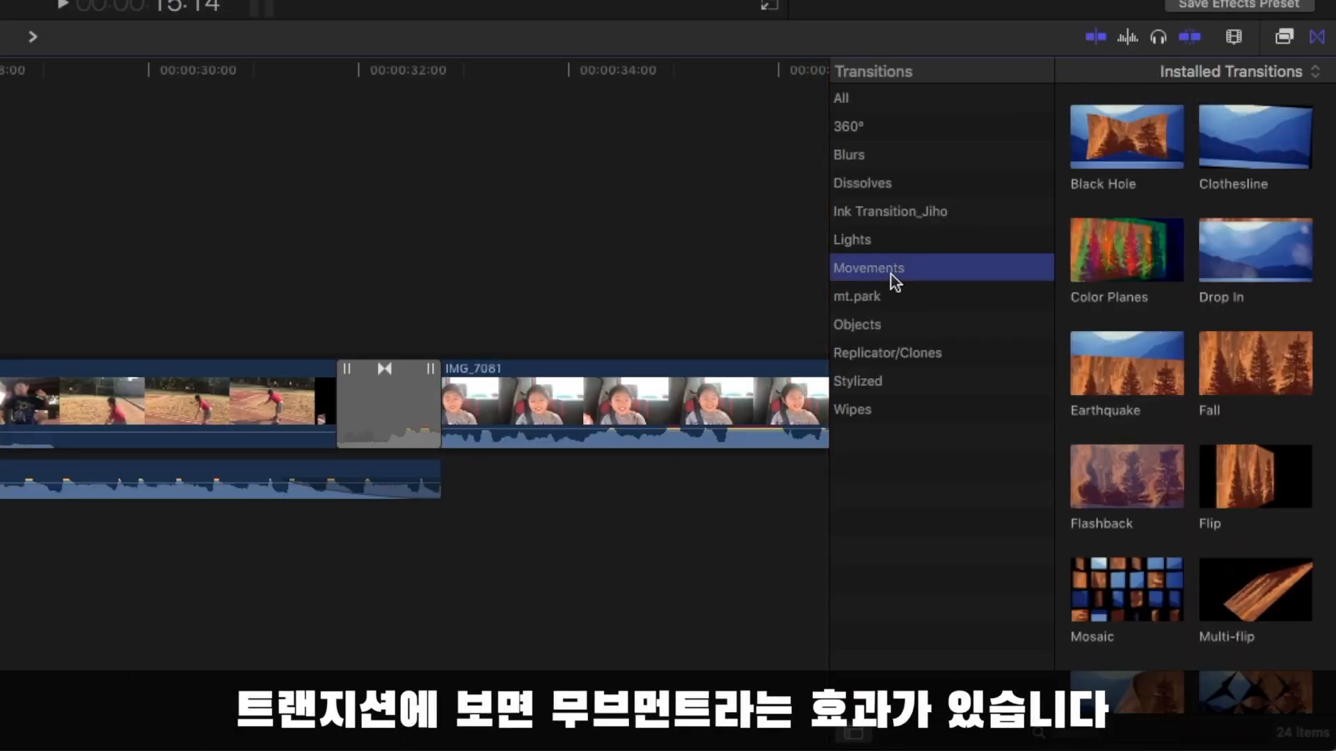
left_click(1266, 271)
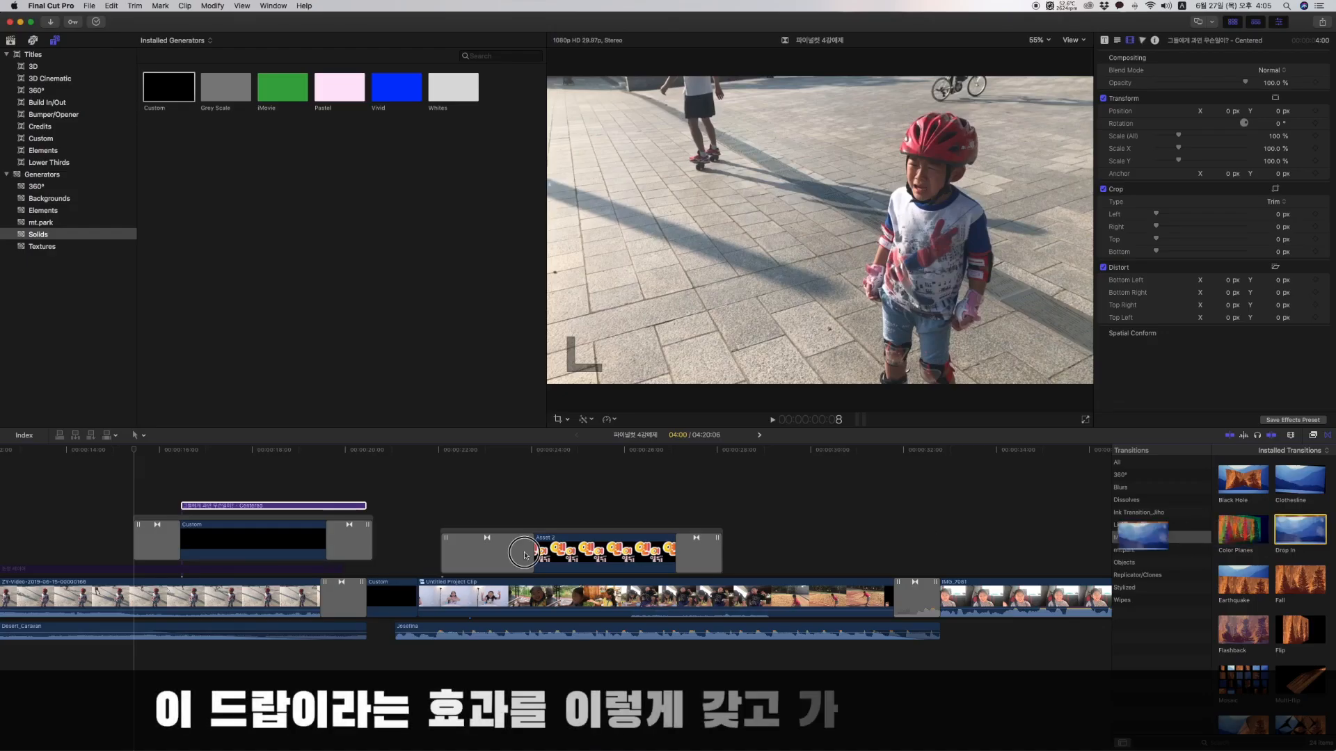
left_click_drag(1242, 270, 0, 238)
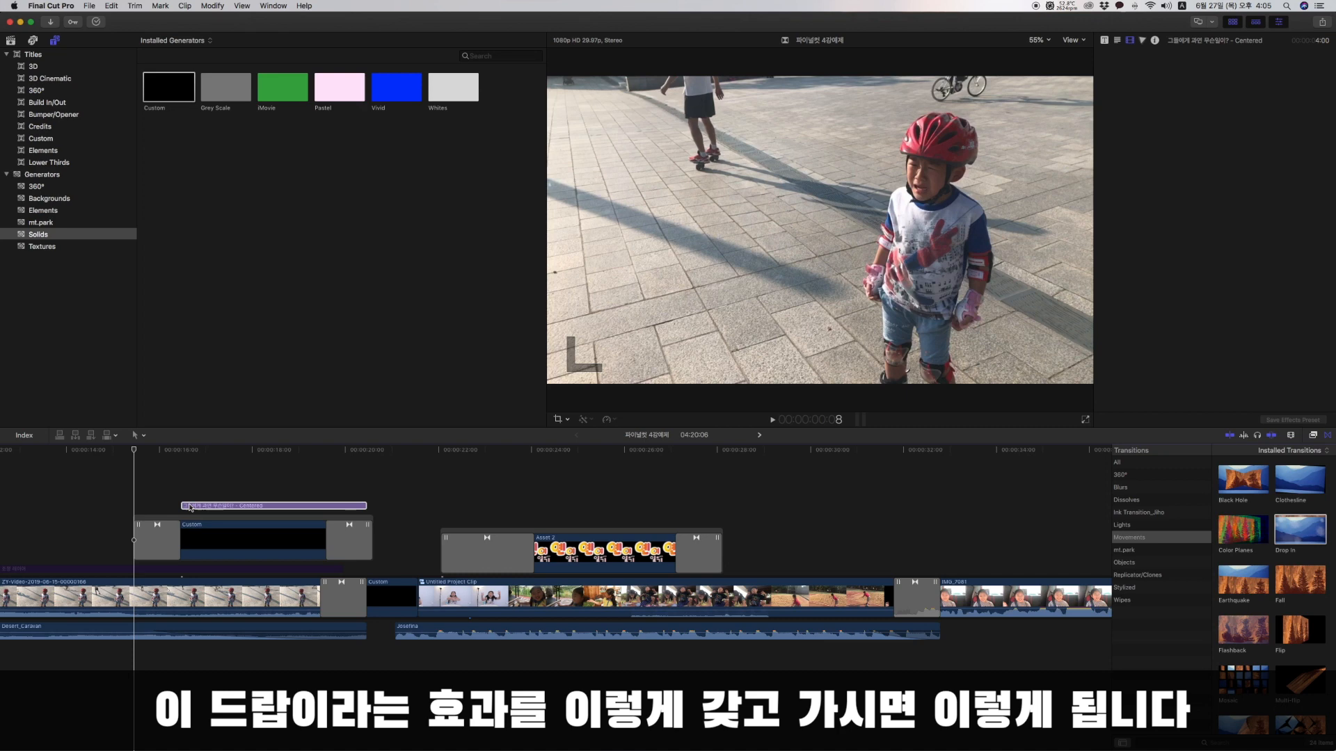
left_click_drag(191, 508, 195, 502)
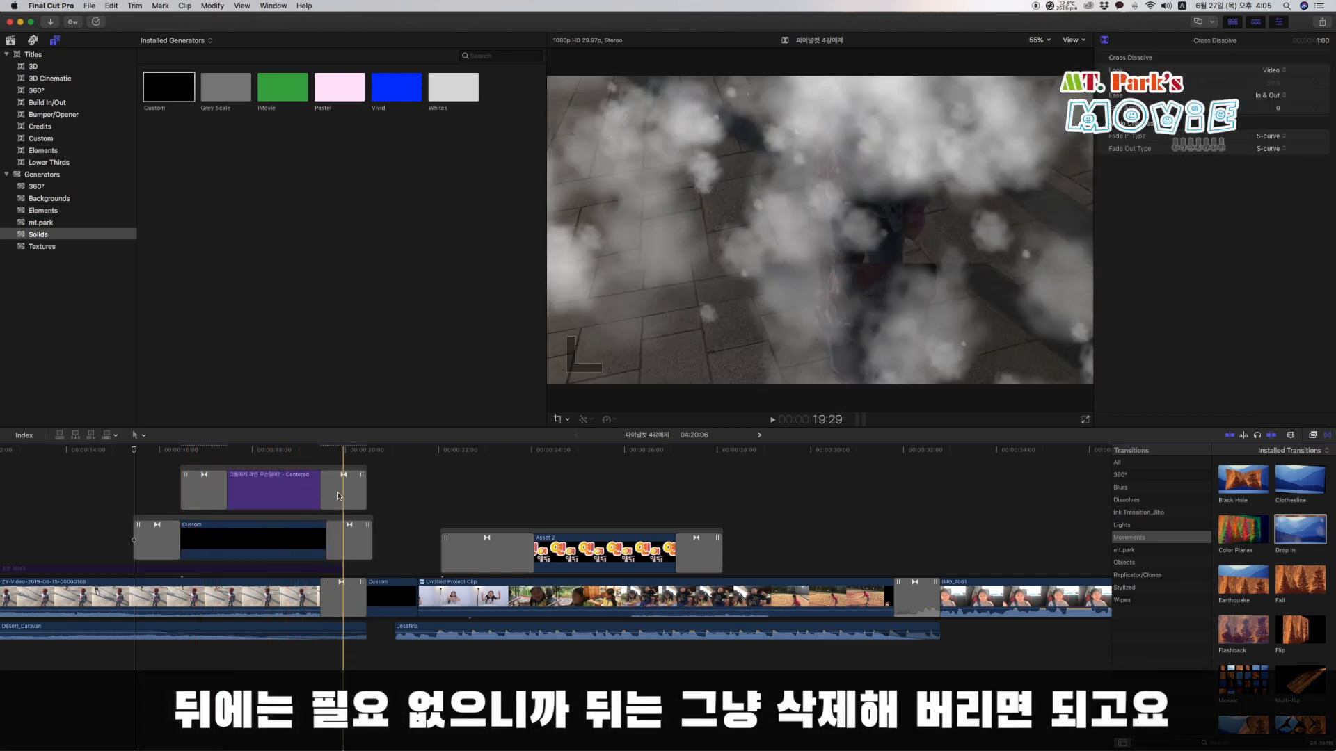
Delete the transition at the end of the title clip and play back the section.
left_click(339, 496)
key("Delete")
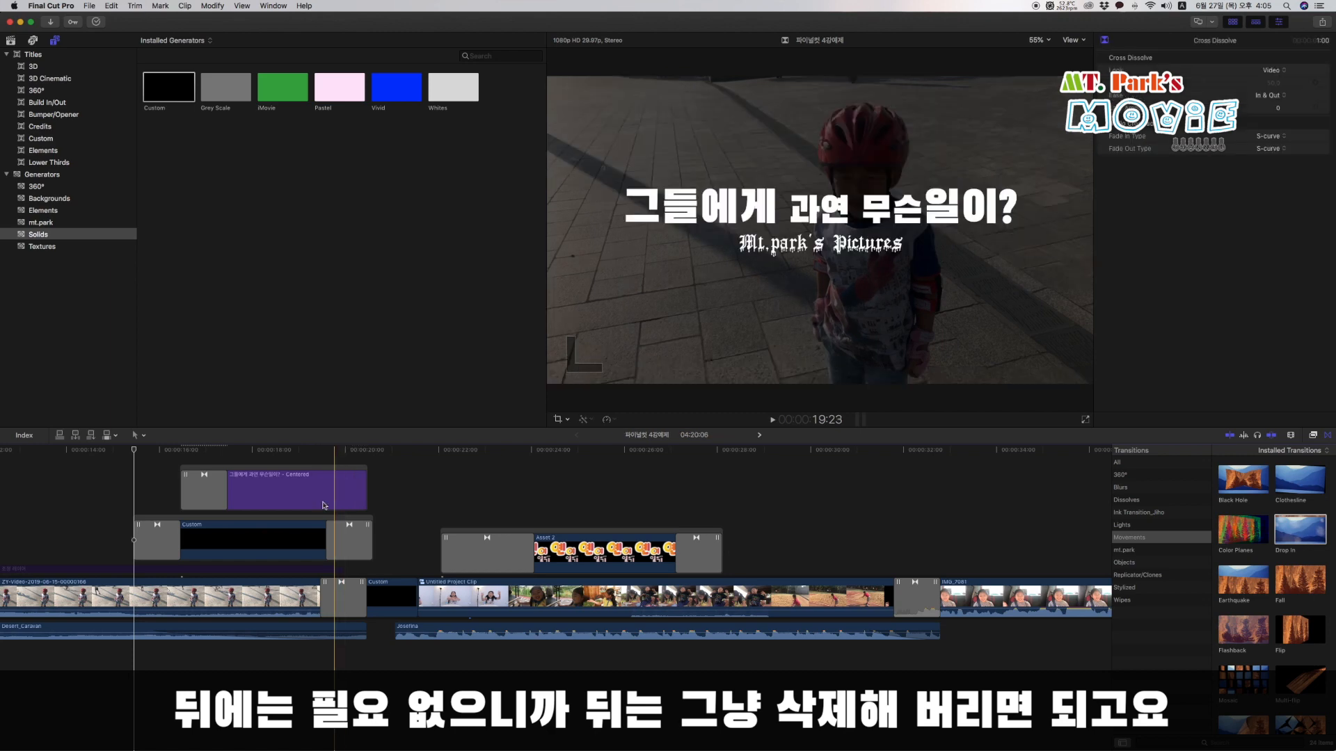
key("space")
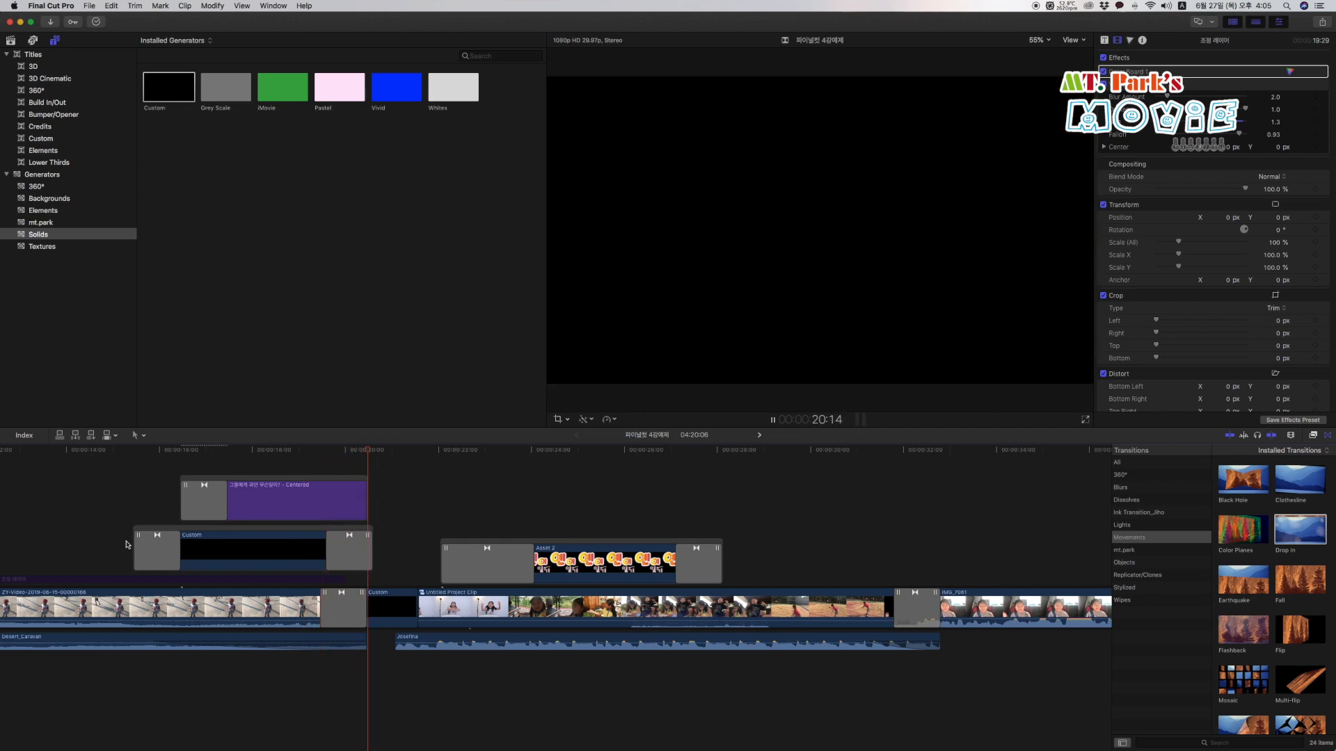
key("space")
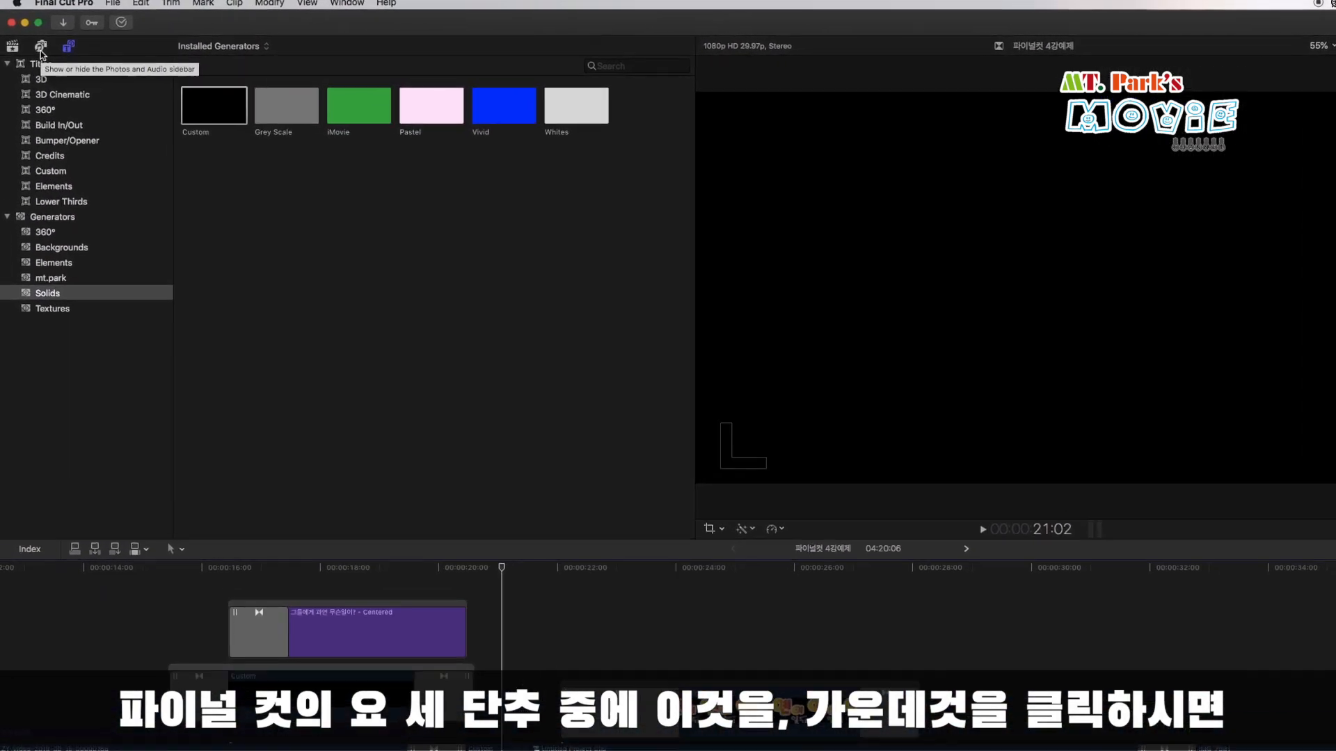
Search the sound effects library for "crash" and select the Crash Metal 5 sound for preview.
left_click(37, 46)
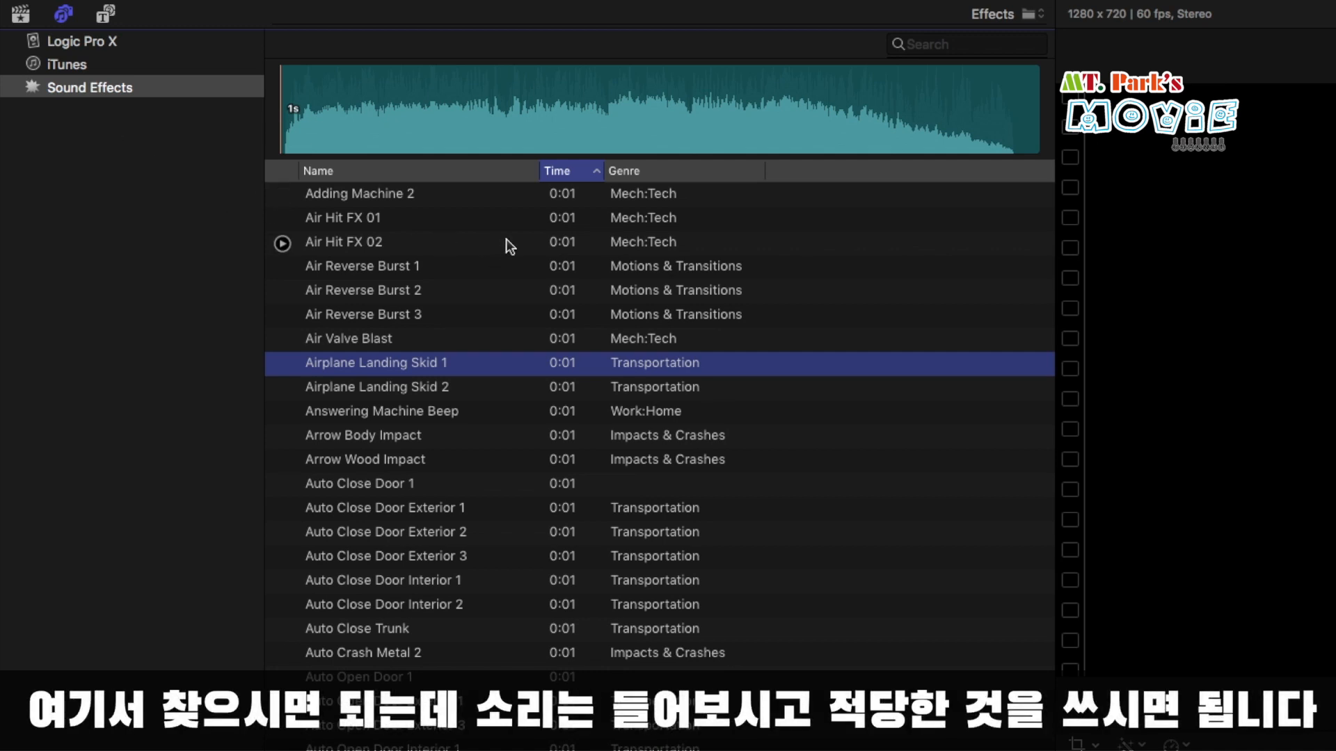
left_click(631, 292)
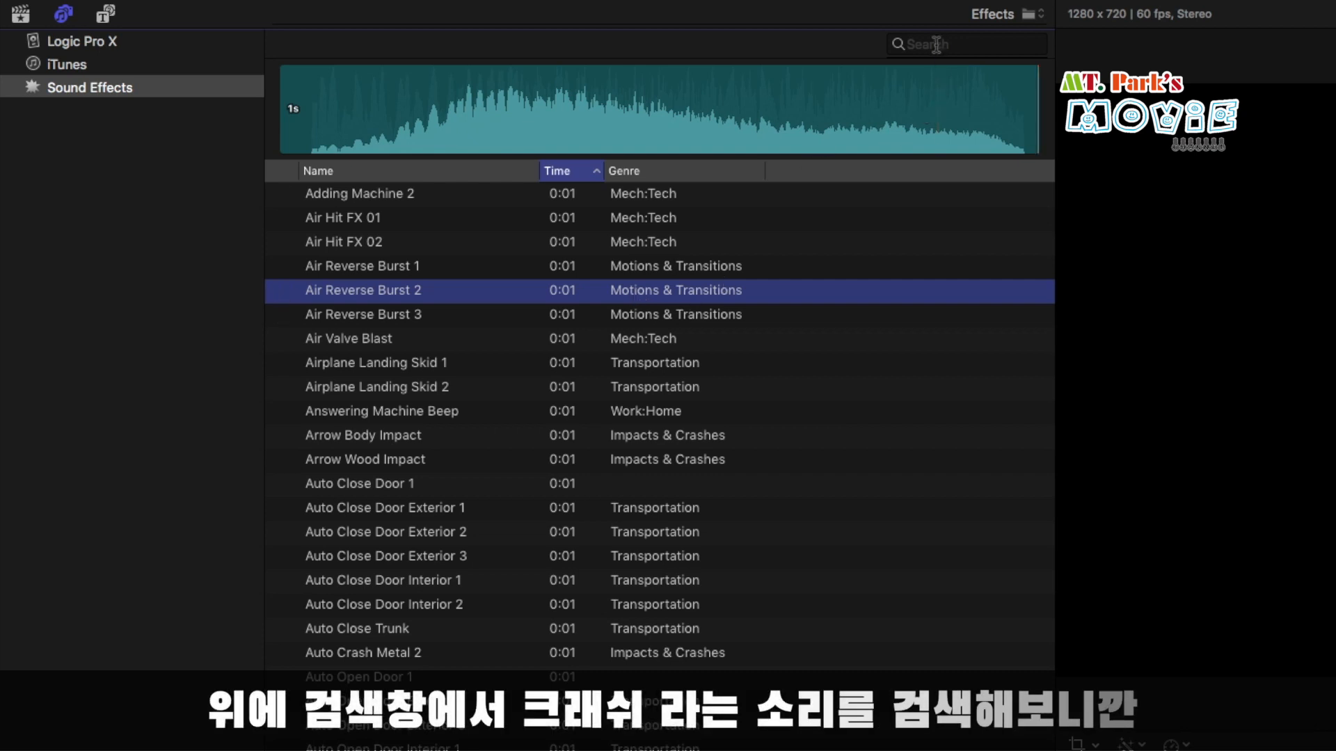
left_click(960, 44)
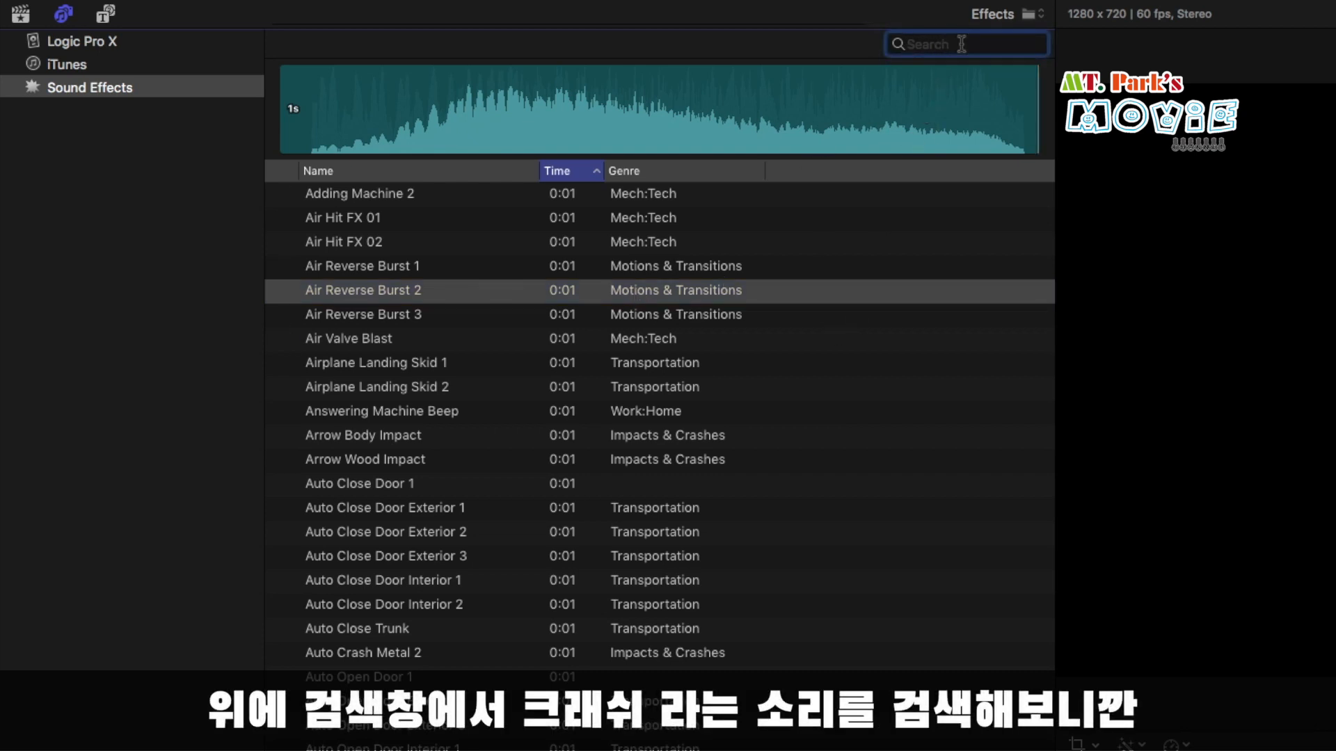
type("c")
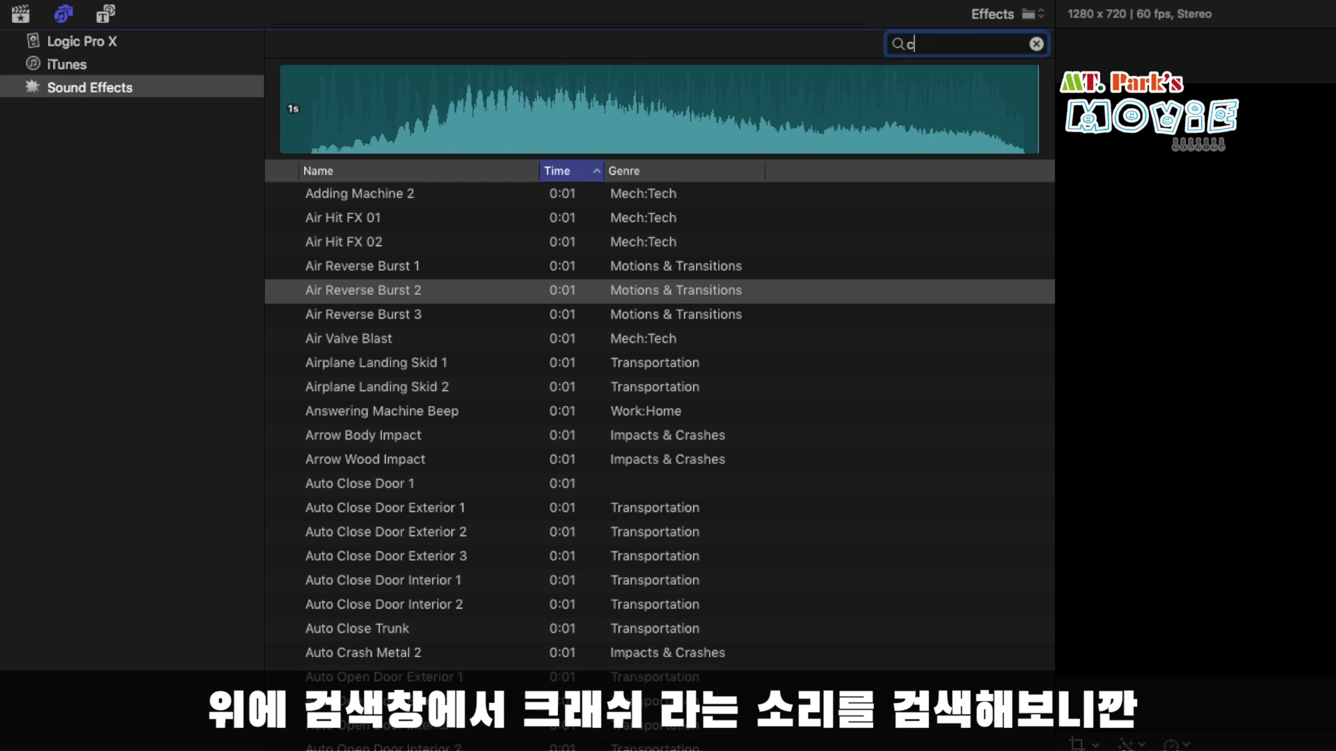
type("rash")
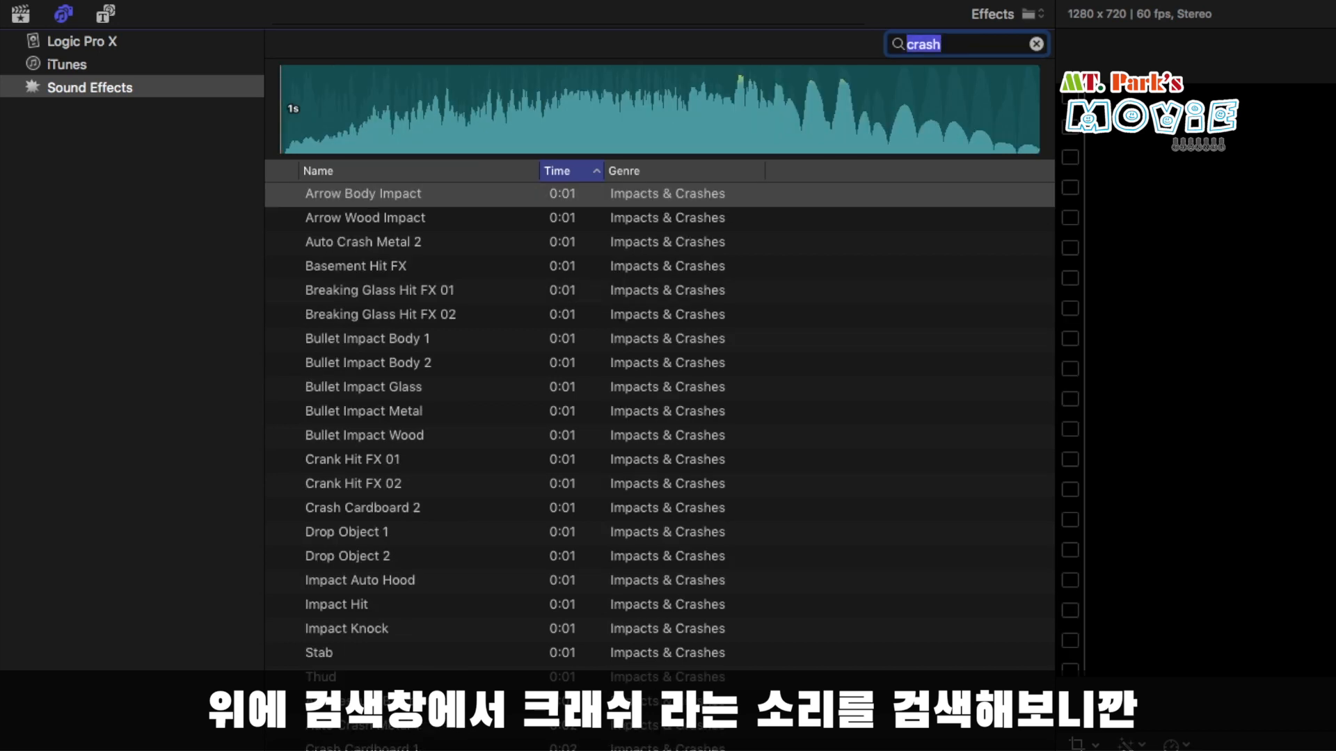
scroll(383, 488, "down", 5)
left_click(383, 639)
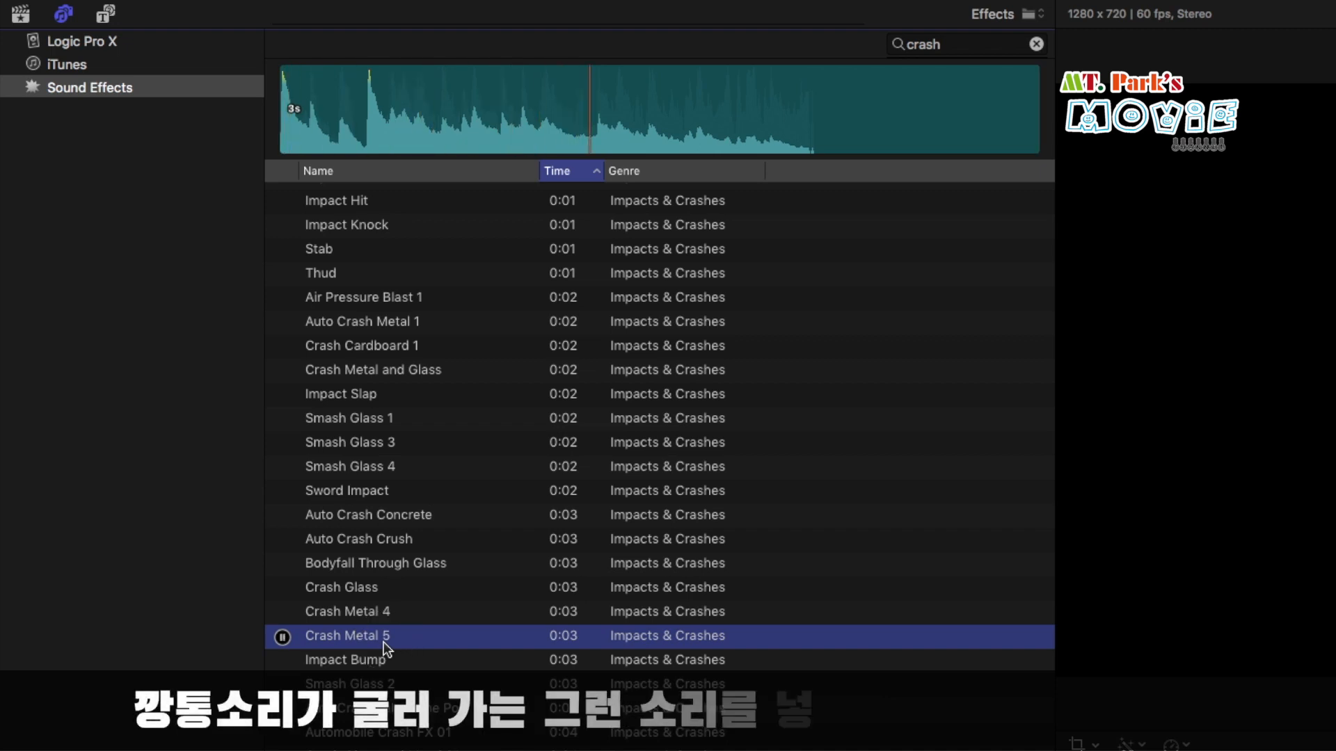
Place Crash Metal 5 below the Desert_Caravan audio, align its start with the title clip's start, and play it back.
left_click_drag(368, 640, 239, 625)
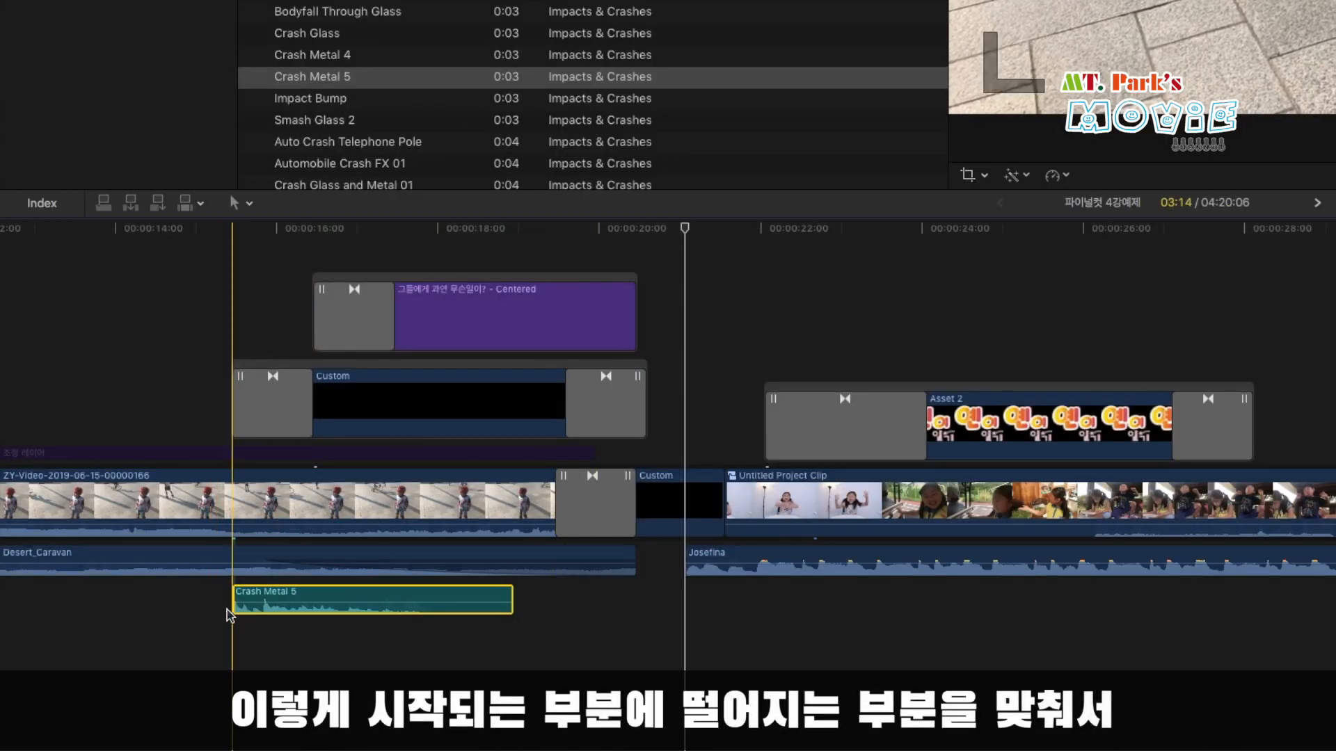
left_click_drag(332, 602, 390, 605)
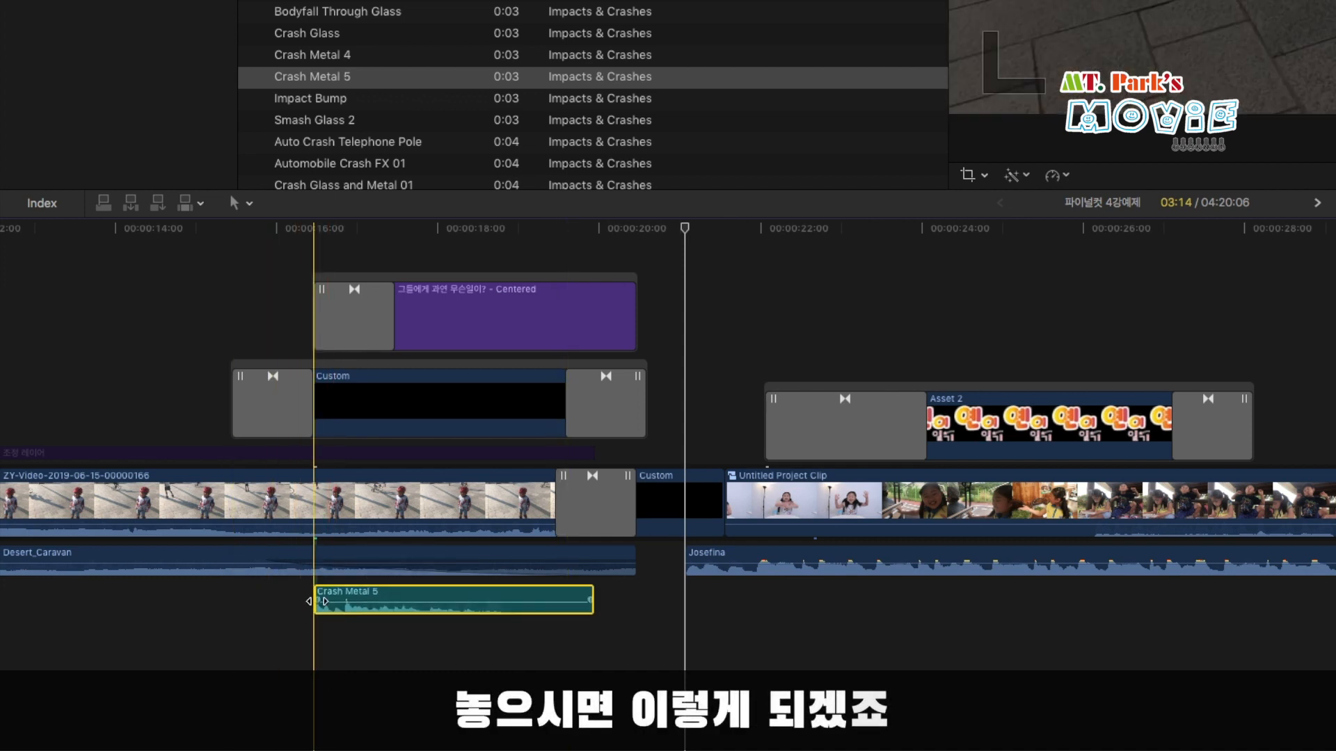
key("space")
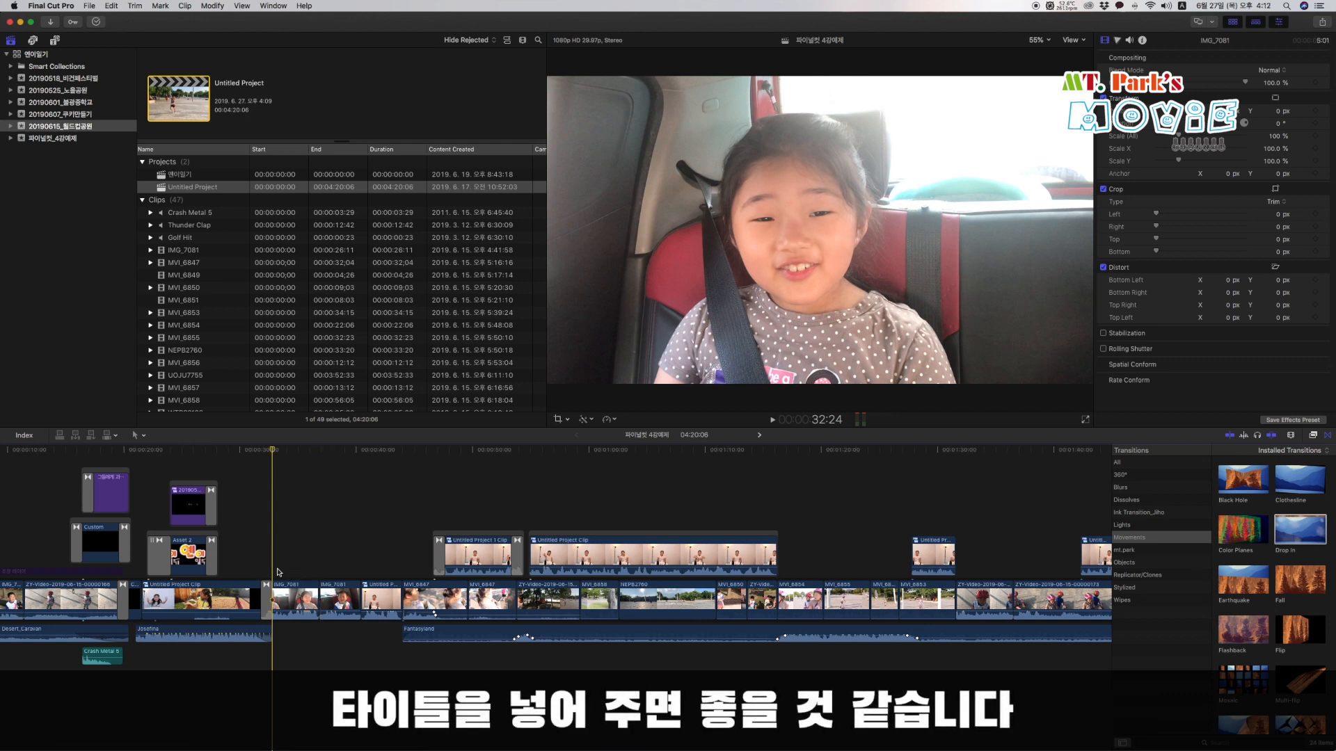
Add the Speech Bubbles title above the start of the first IMG_7081 clip and select it with the playhead over it.
left_click(54, 40)
left_click(33, 55)
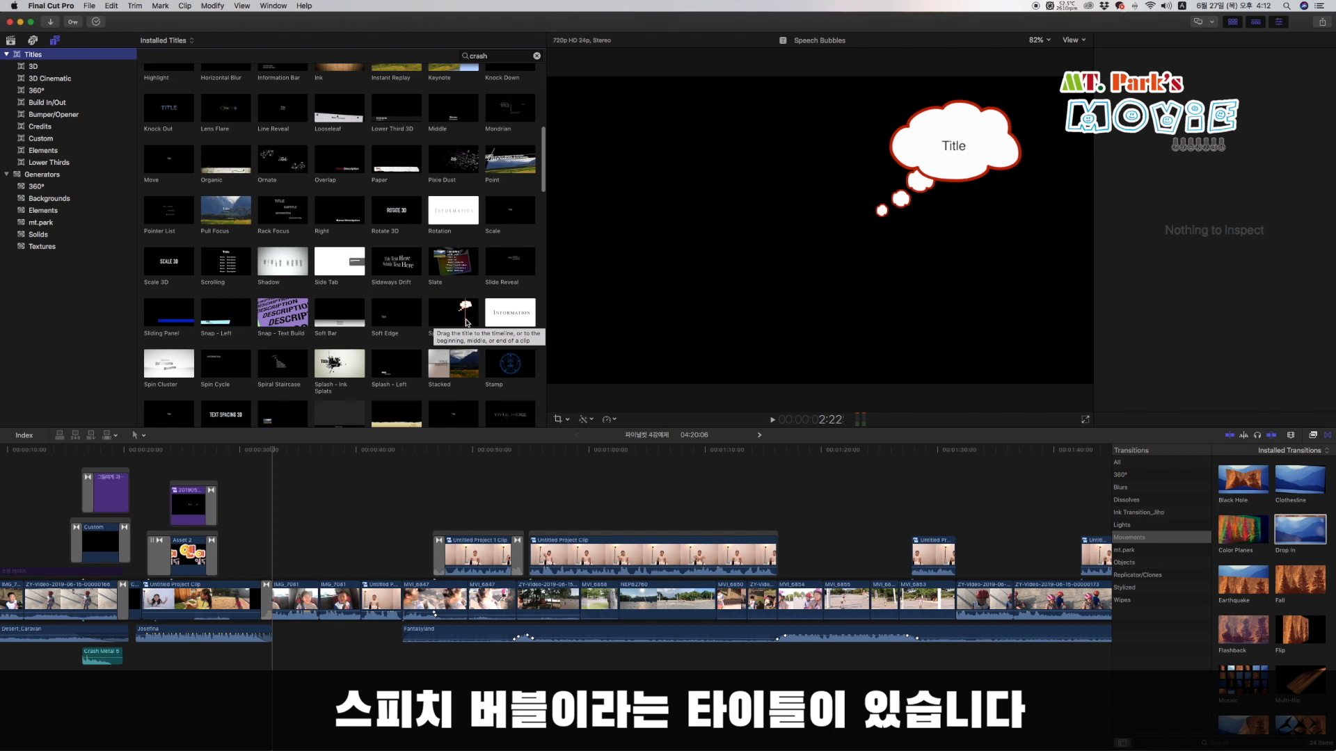
left_click_drag(452, 320, 276, 568)
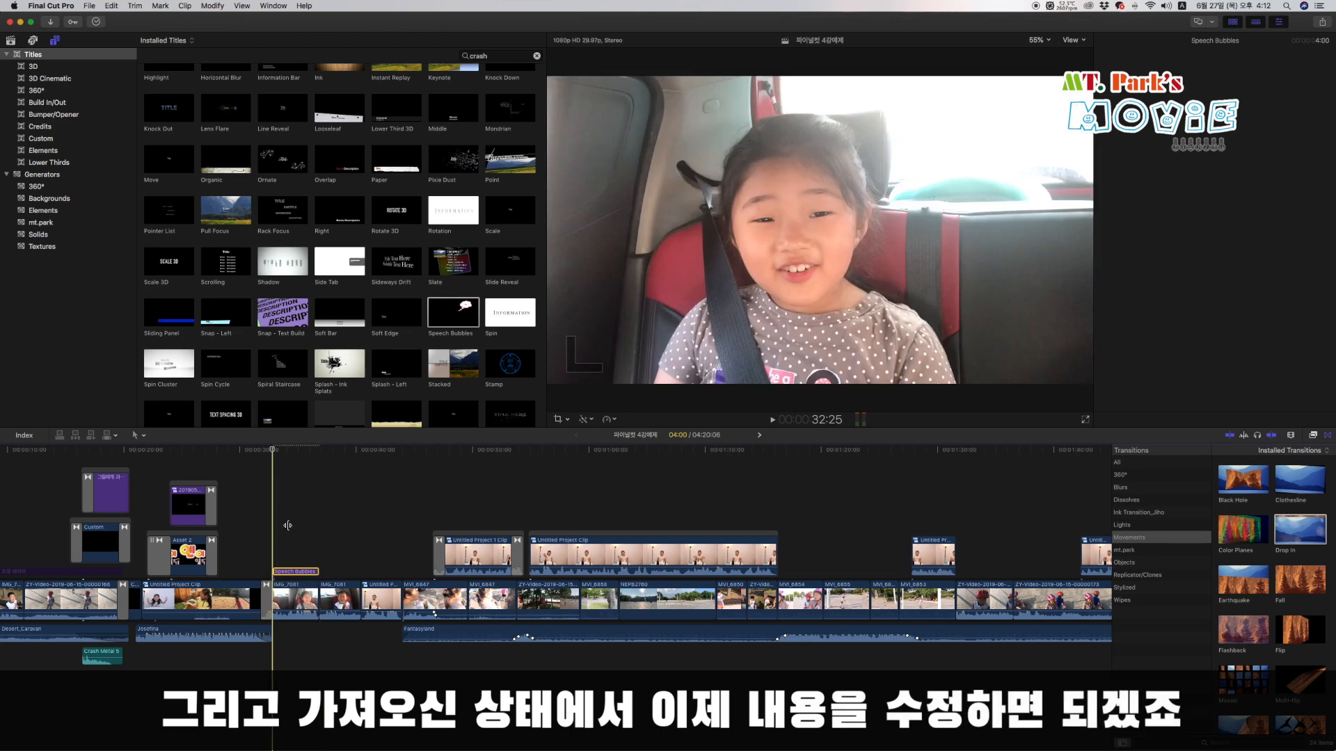
left_click(276, 472)
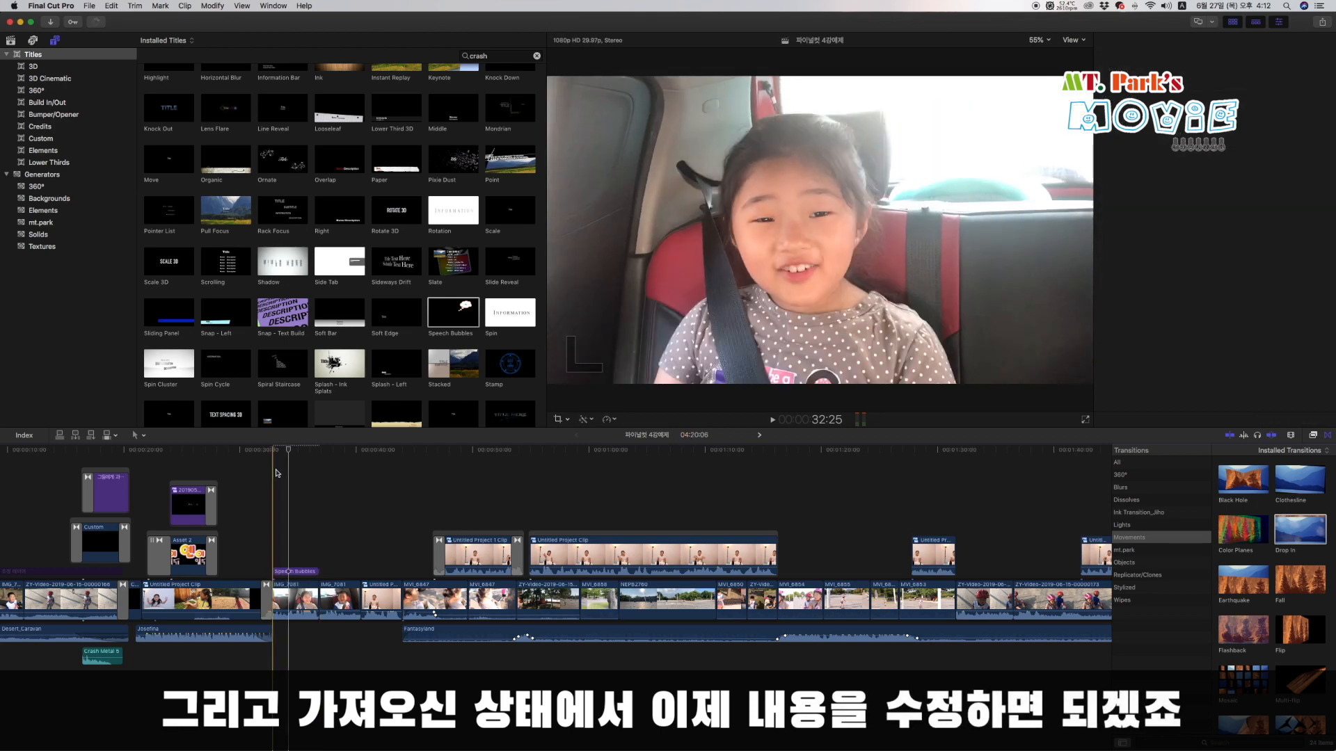
left_click(305, 570)
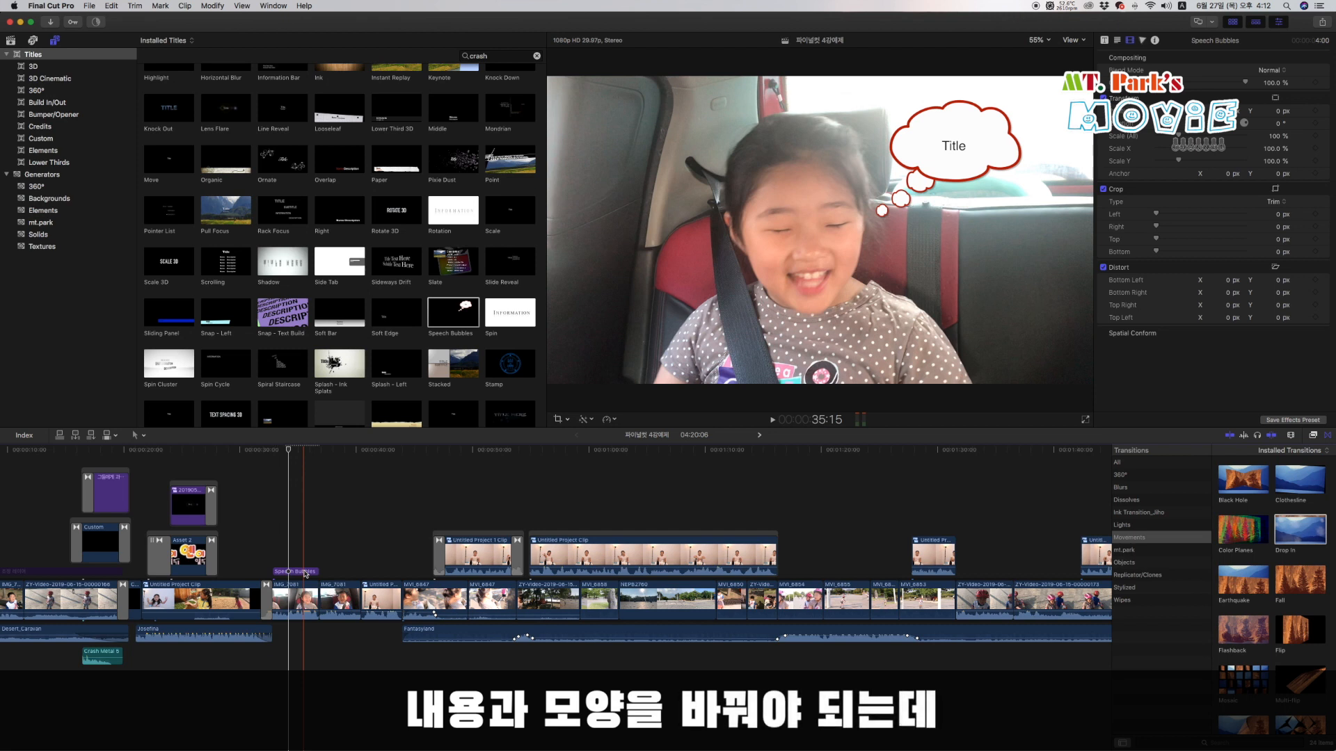
Select the Speech Bubbles title and show its published title parameters.
left_click(298, 572)
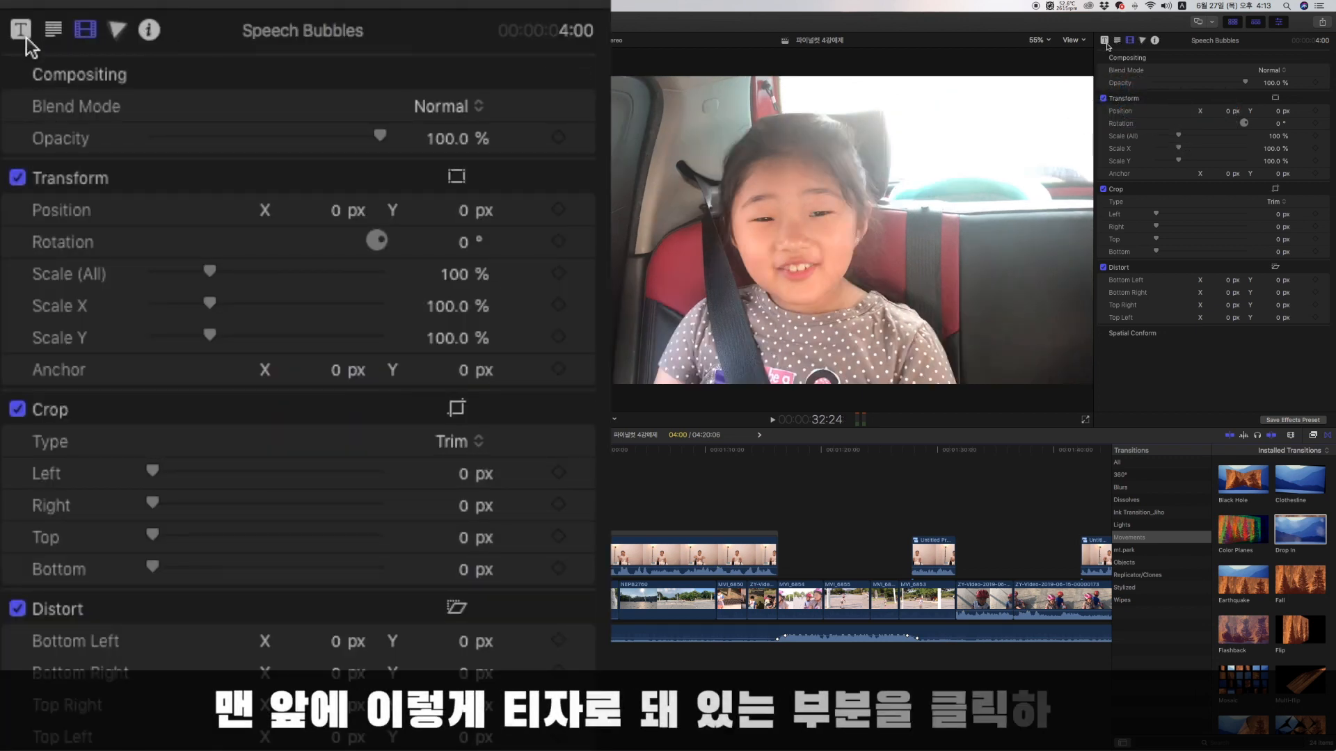
left_click(25, 36)
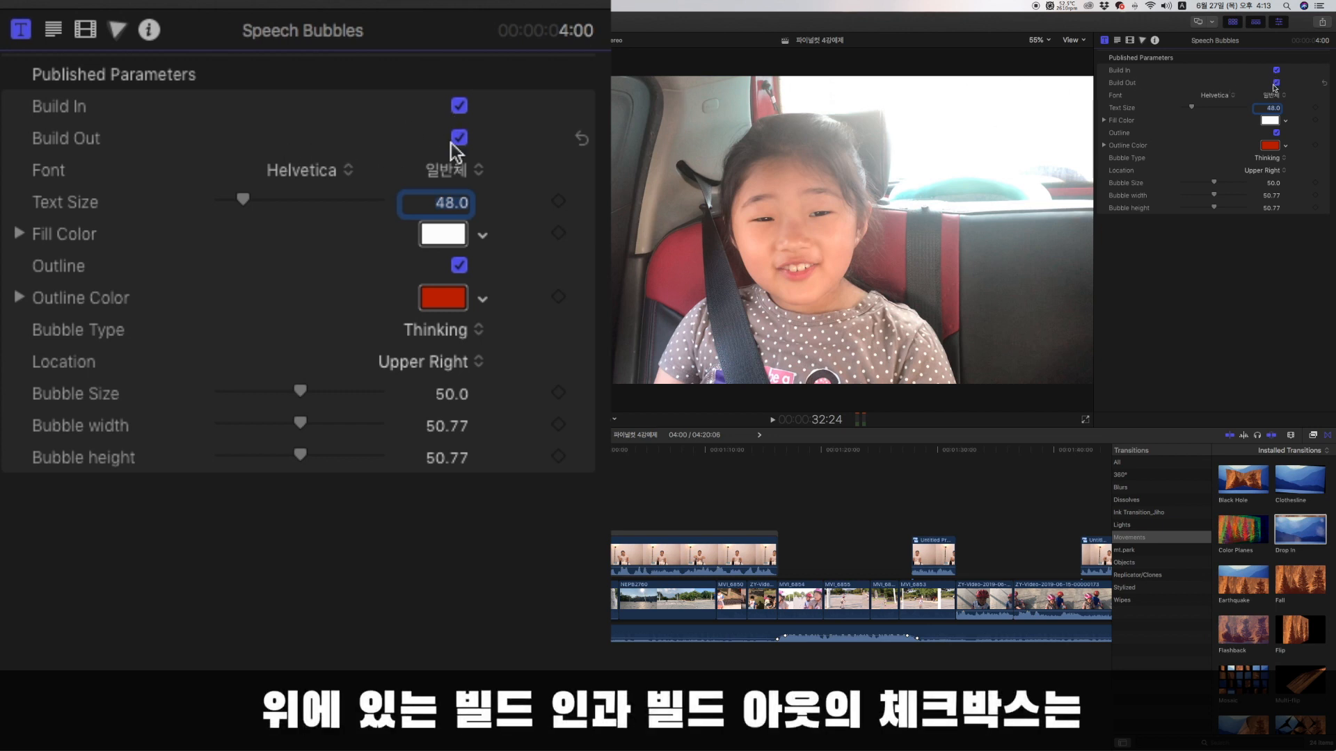
Try the speech bubble title with Build In and Build Out disabled, and restore both animations.
left_click(460, 107)
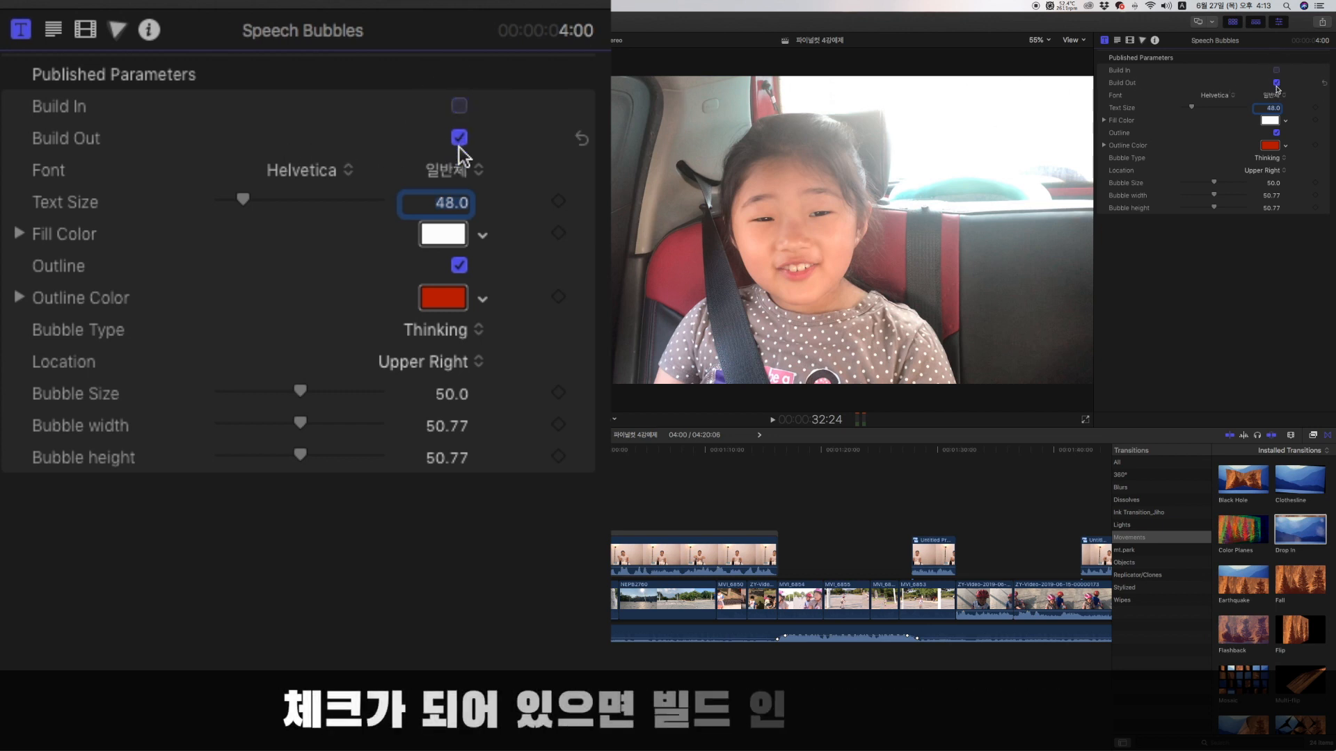
left_click(462, 125)
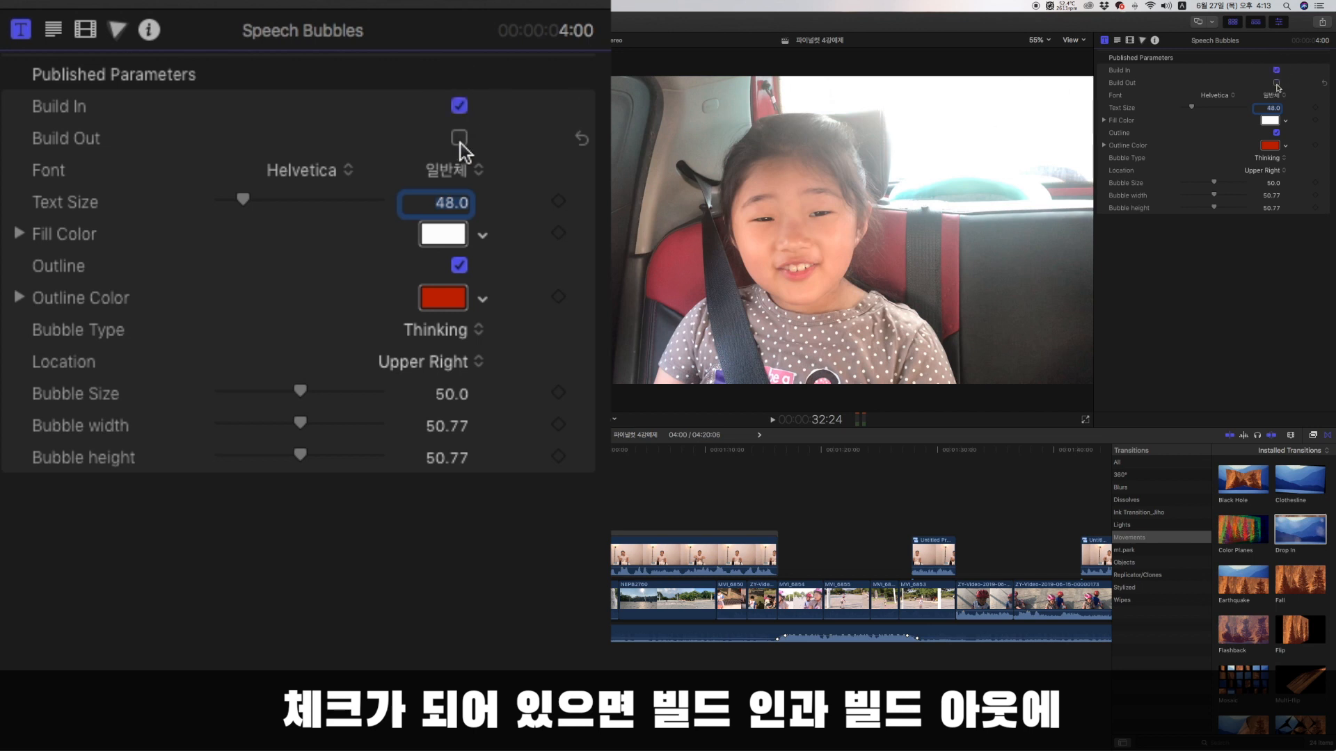
left_click(459, 138)
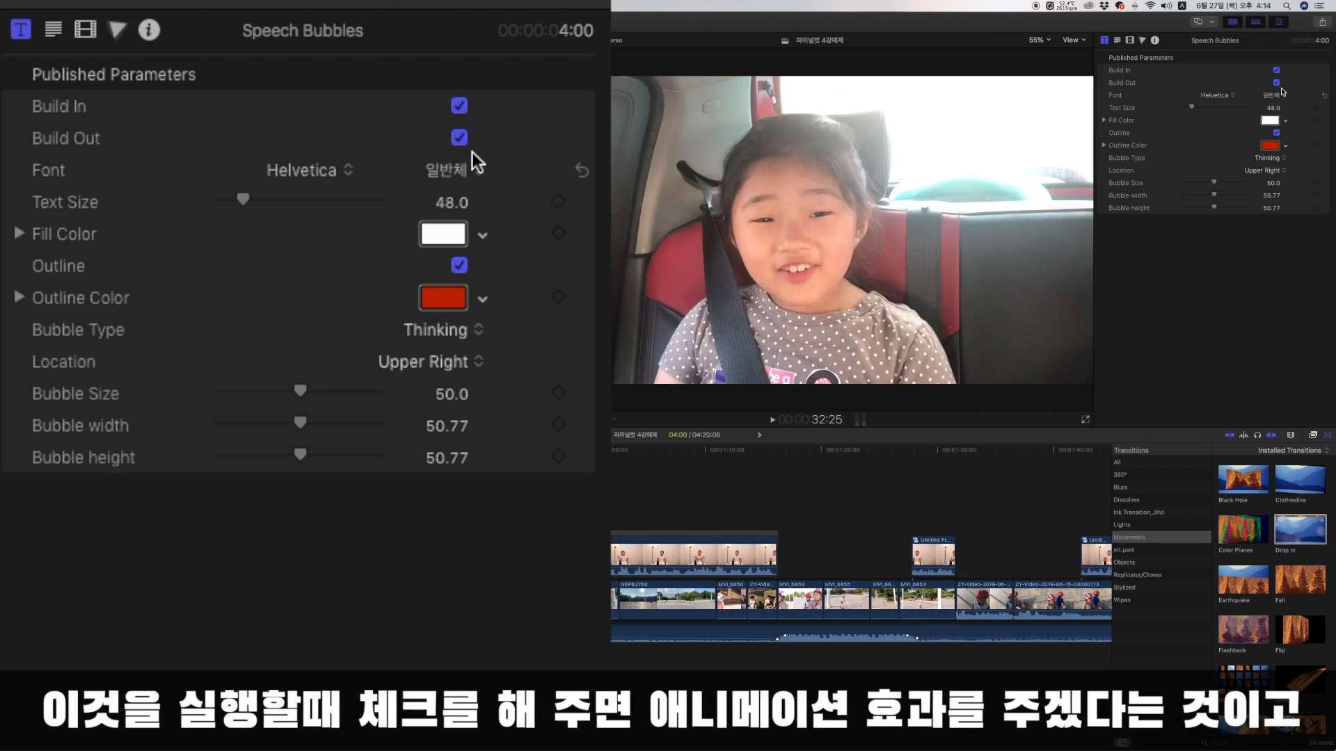
left_click(1276, 70)
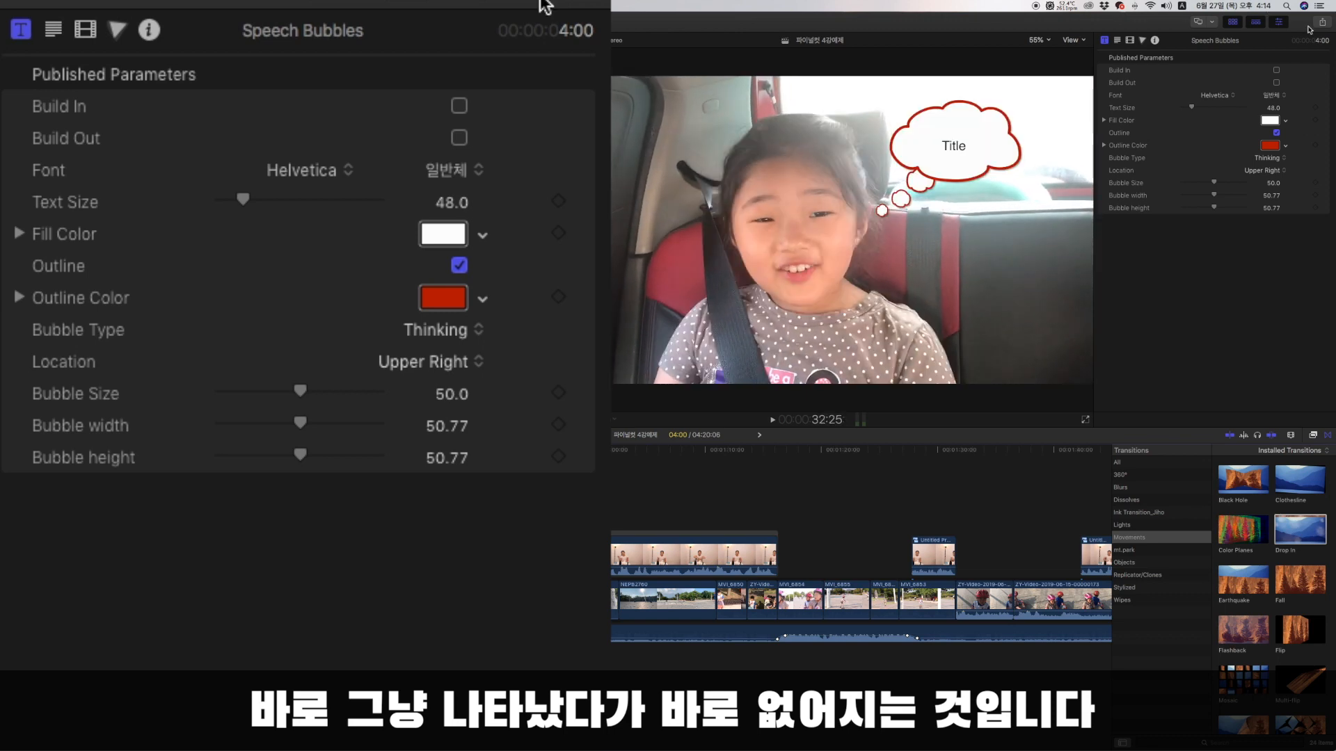
left_click(1277, 70)
left_click(1277, 82)
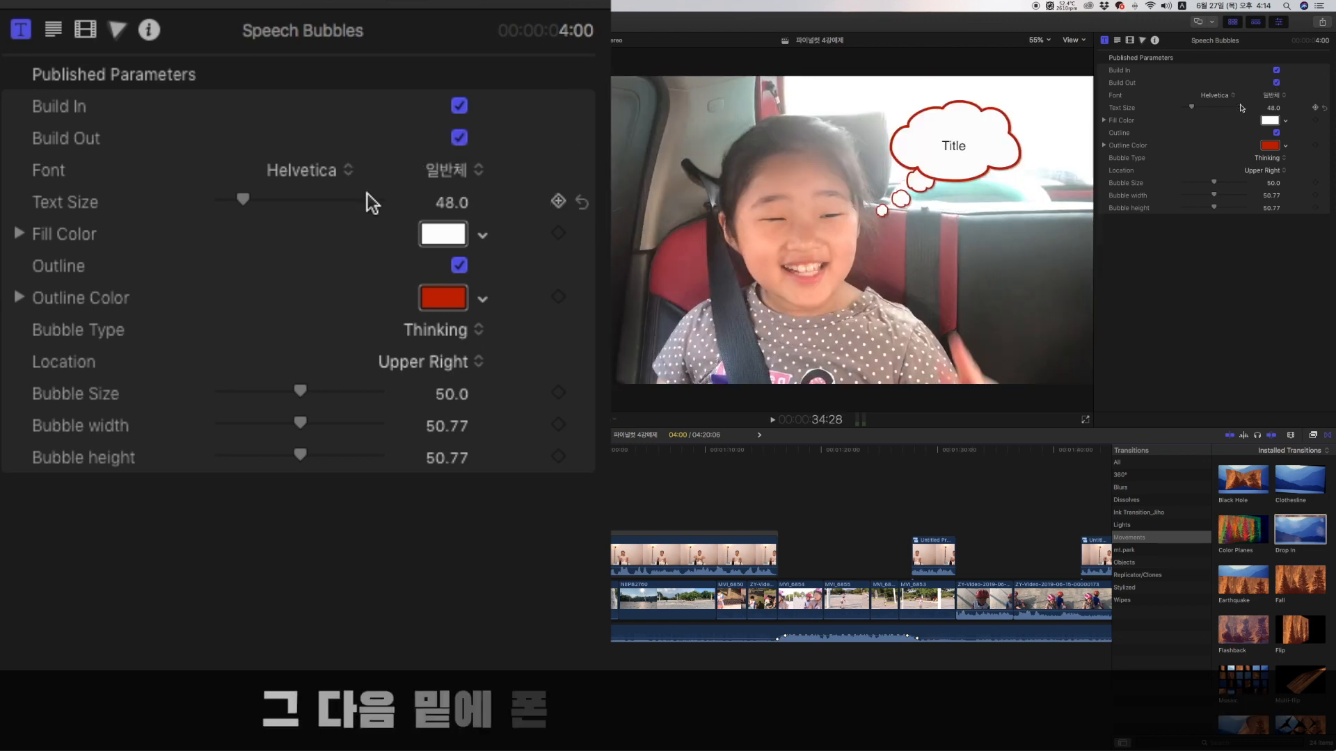
Set the bubble title's font to Helvetica Neue, and try a text size of 68 before resetting the size.
left_click(1214, 97)
left_click(1215, 99)
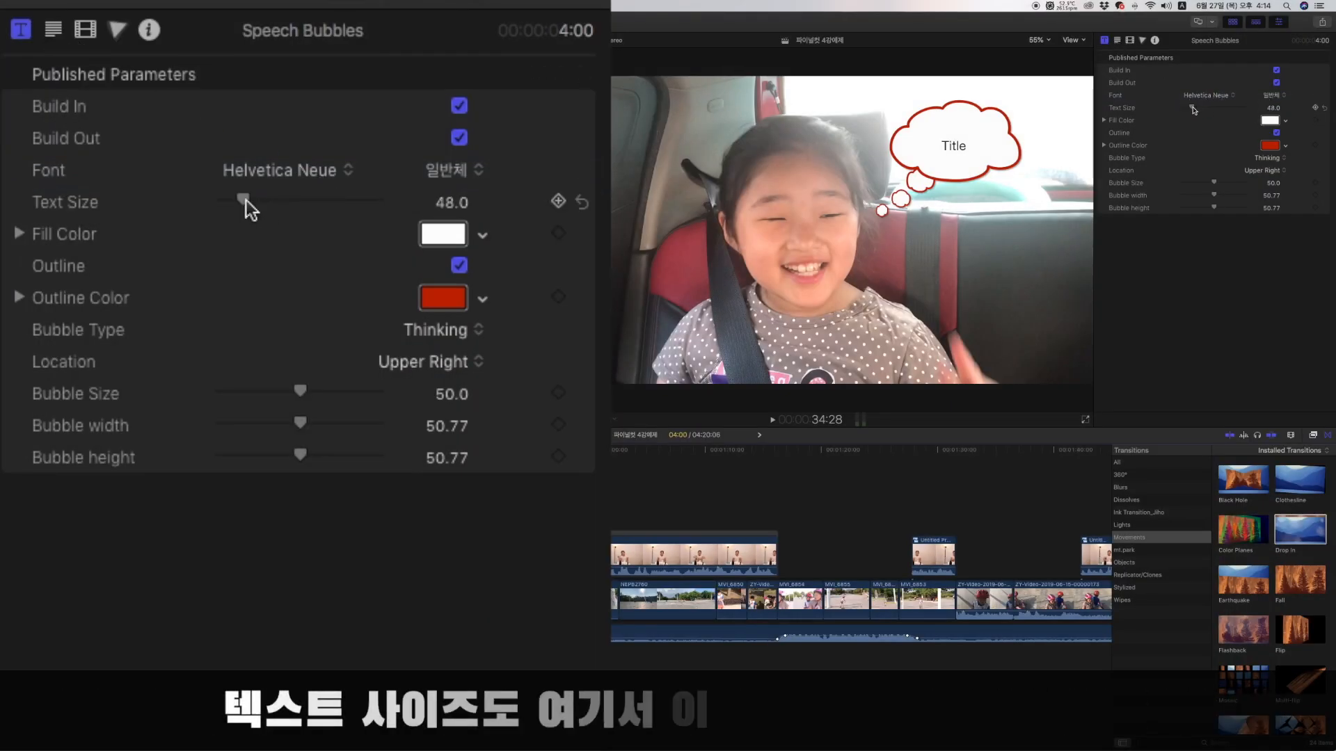
mouse_move(1193, 107)
left_mouse_down()
mouse_move(1221, 109)
mouse_move(1197, 109)
left_mouse_up()
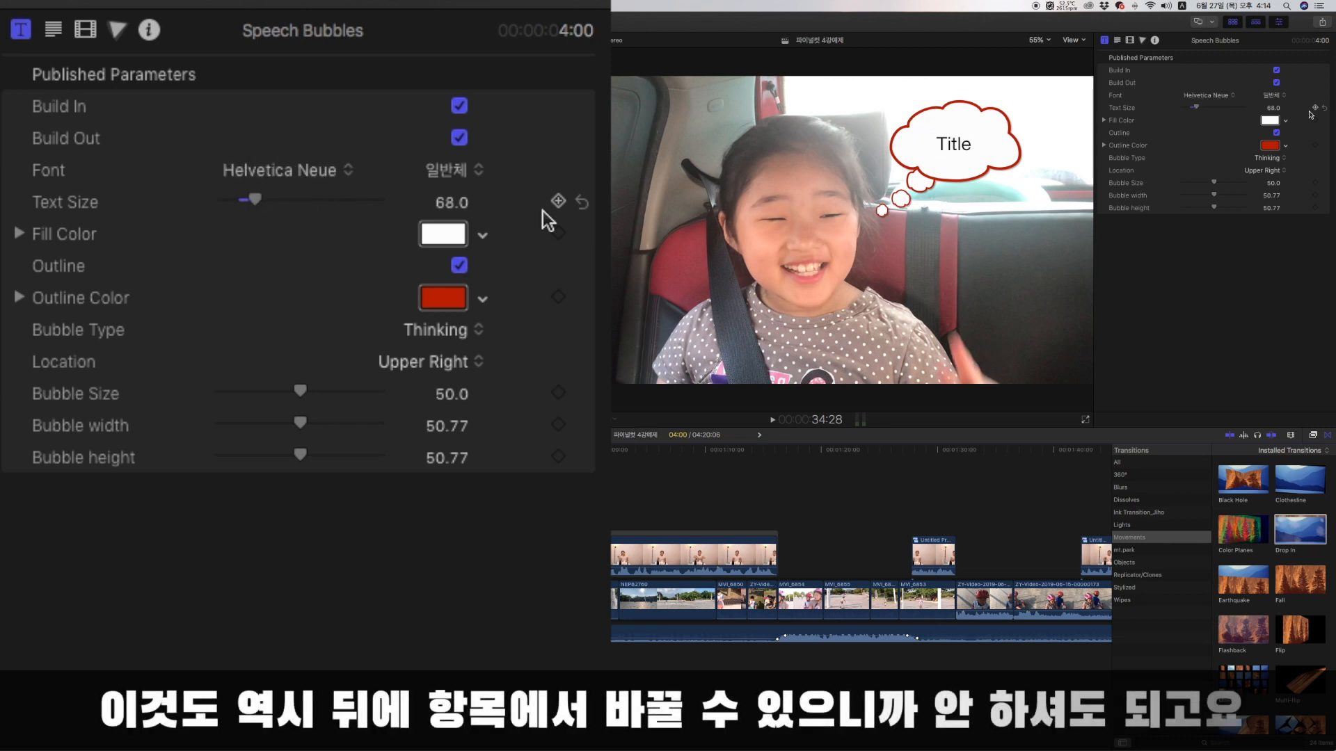
left_click(1324, 108)
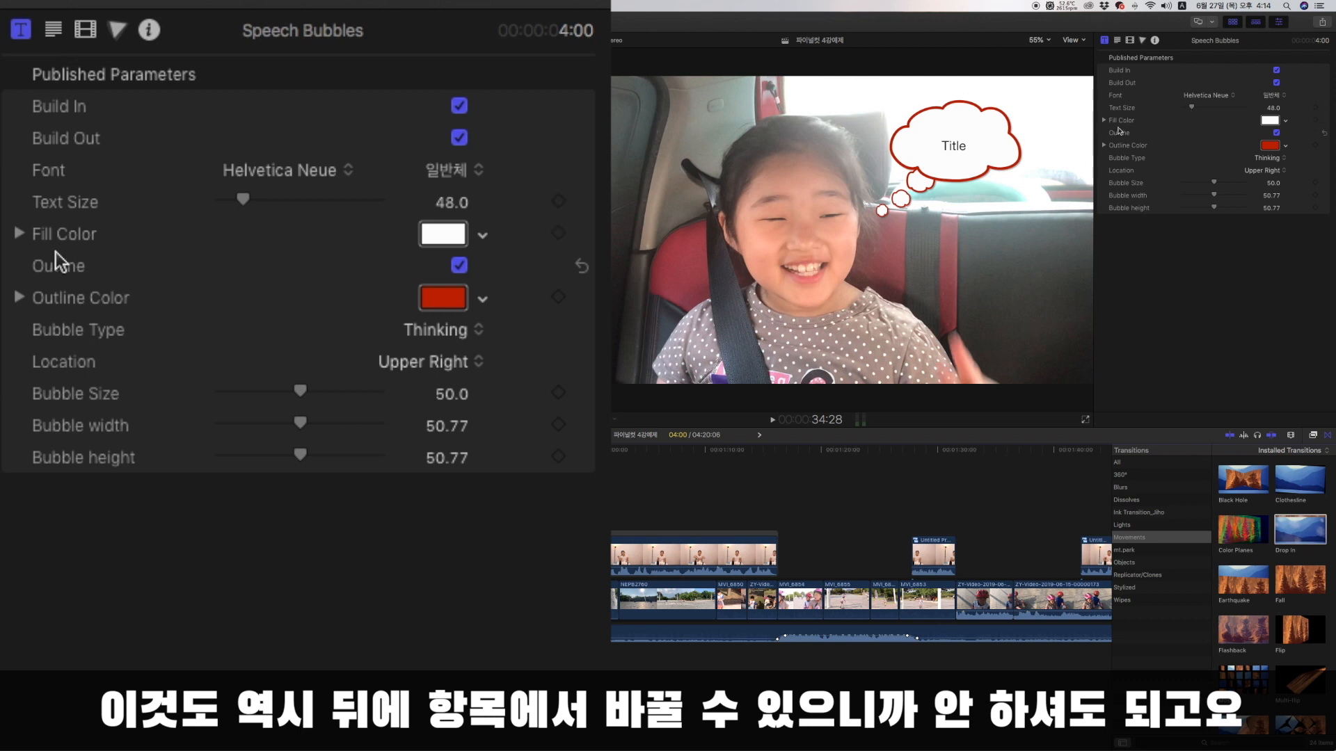
Try Moss and Plum as the bubble's fill colour, and restore the white fill with Snow.
left_click(1269, 121)
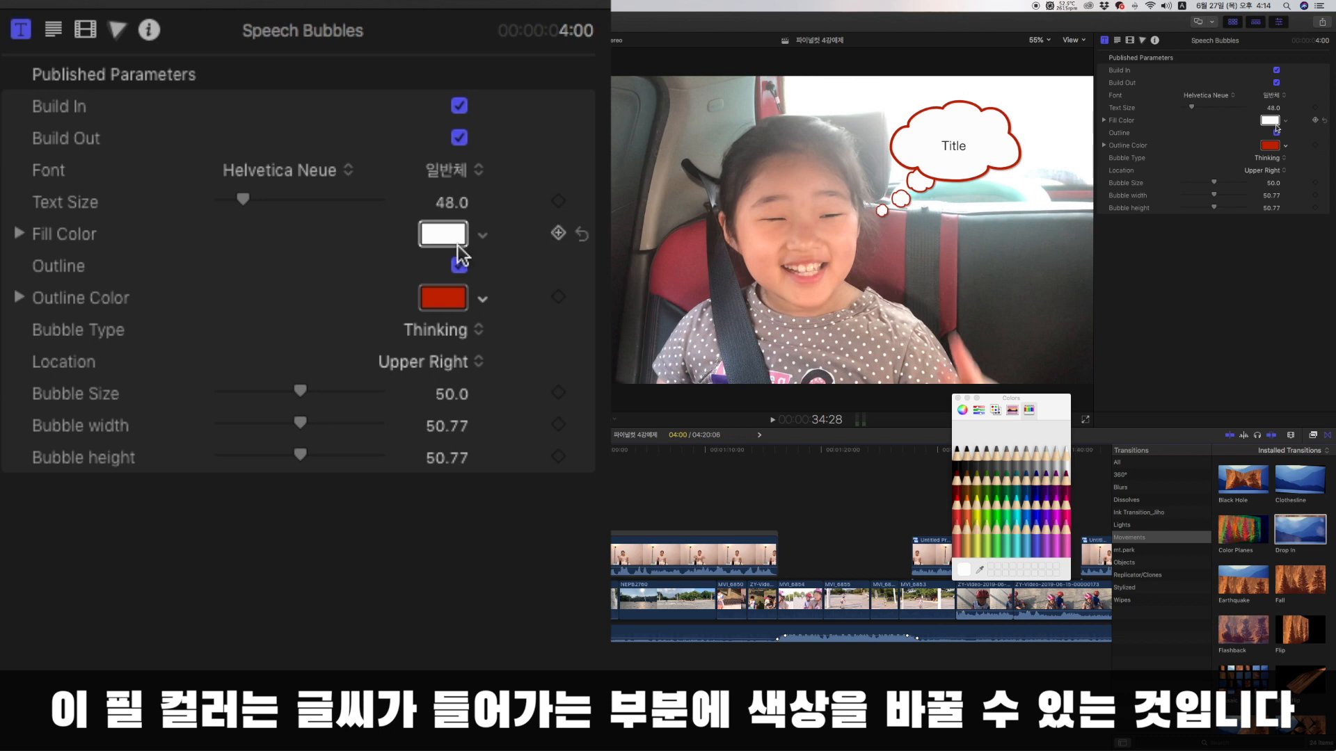
left_click(1011, 486)
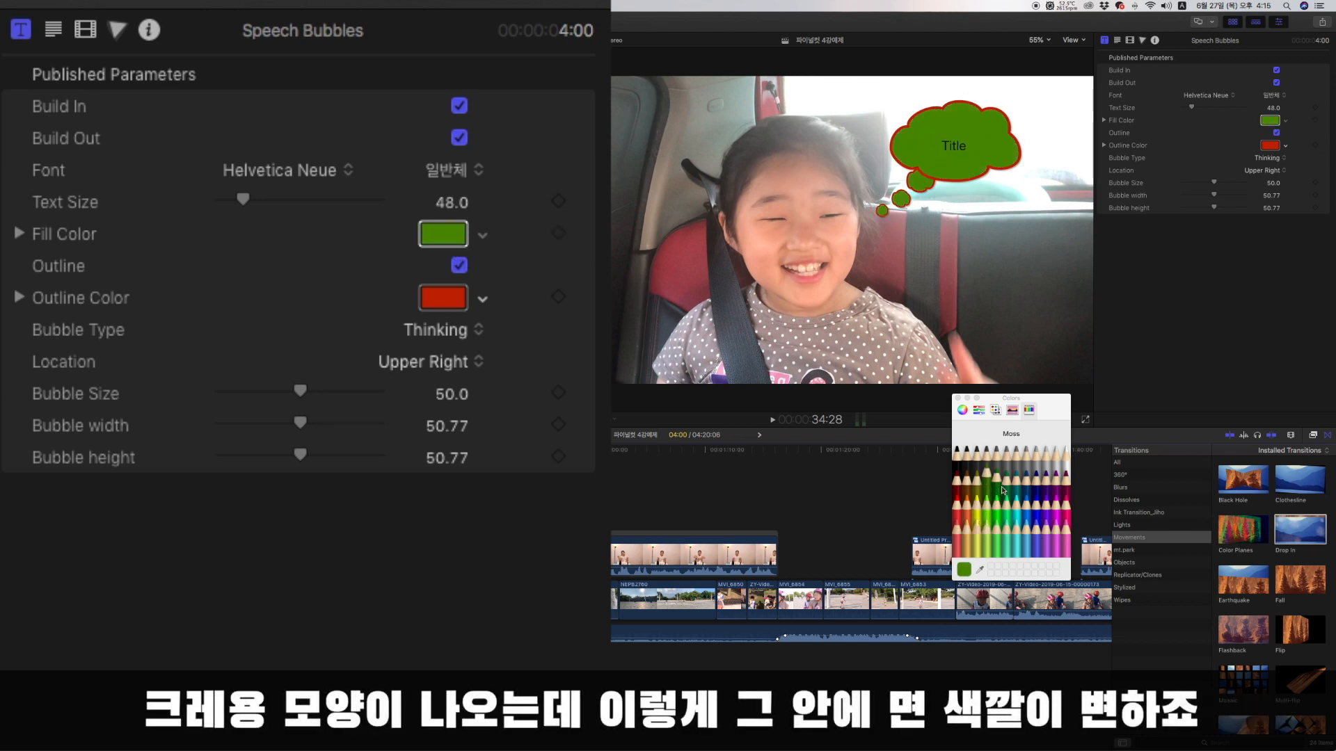
left_click(1062, 482)
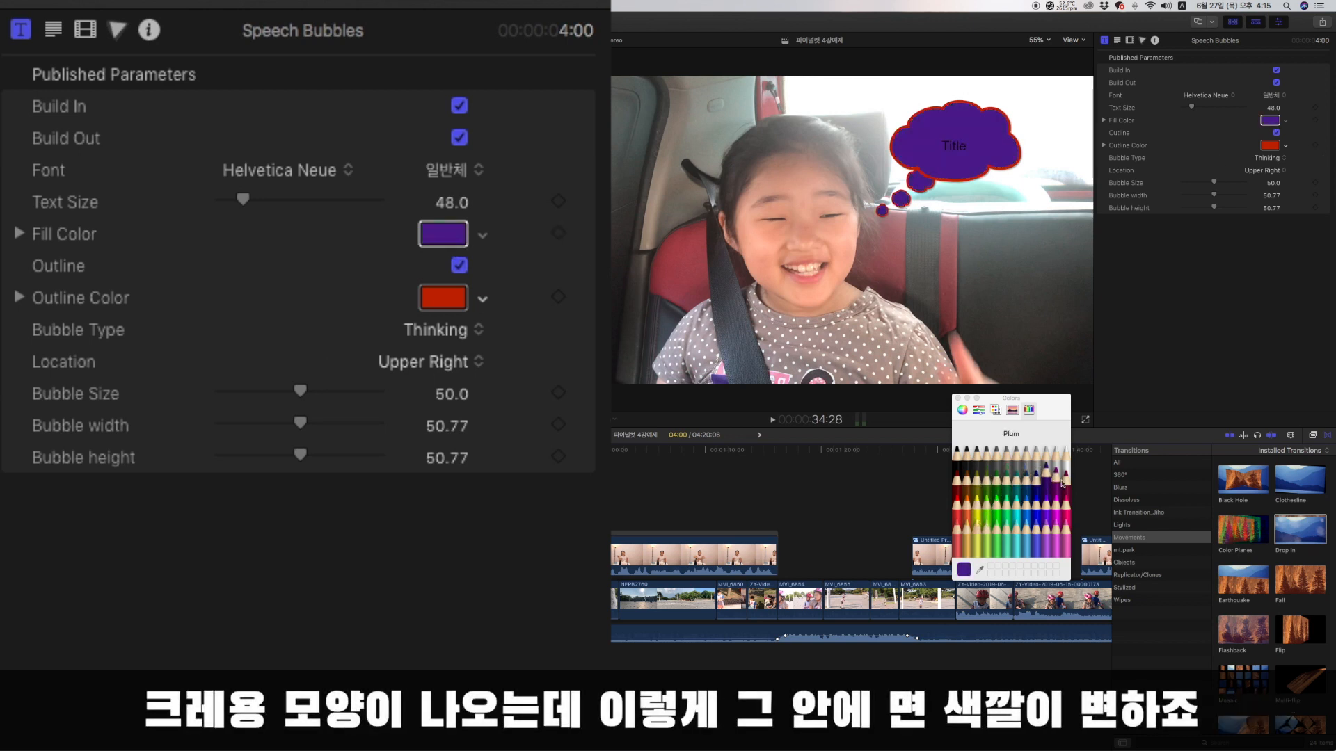
left_click(1066, 459)
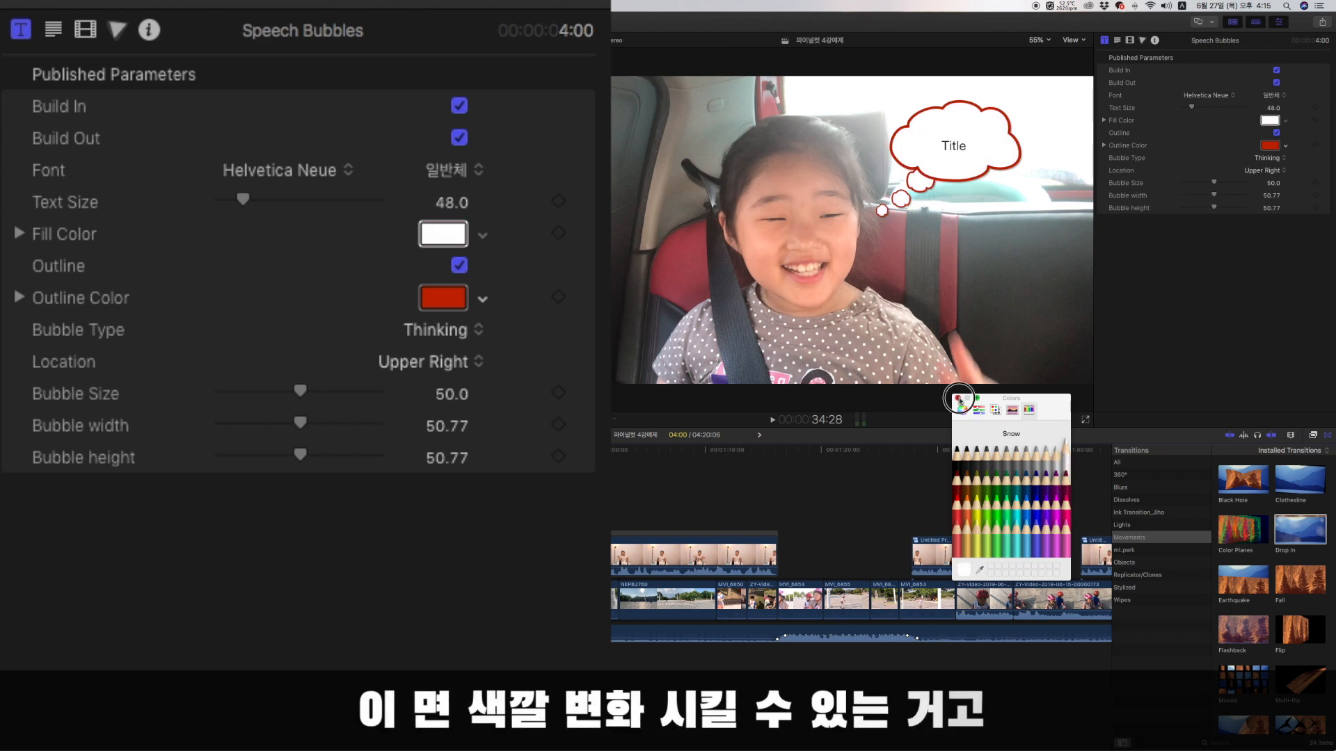
left_click(958, 398)
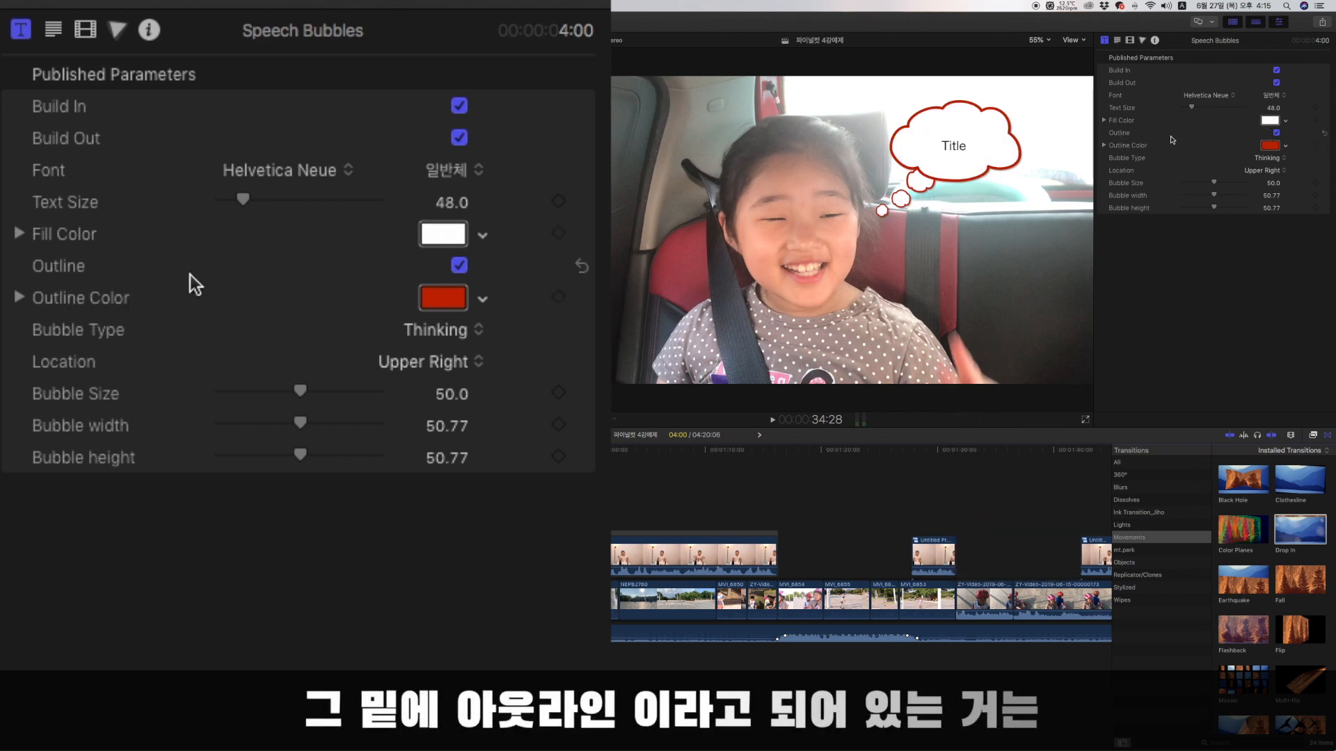
Try the bubble without its outline, restore it, and set the outline colour to blue.
left_click(460, 267)
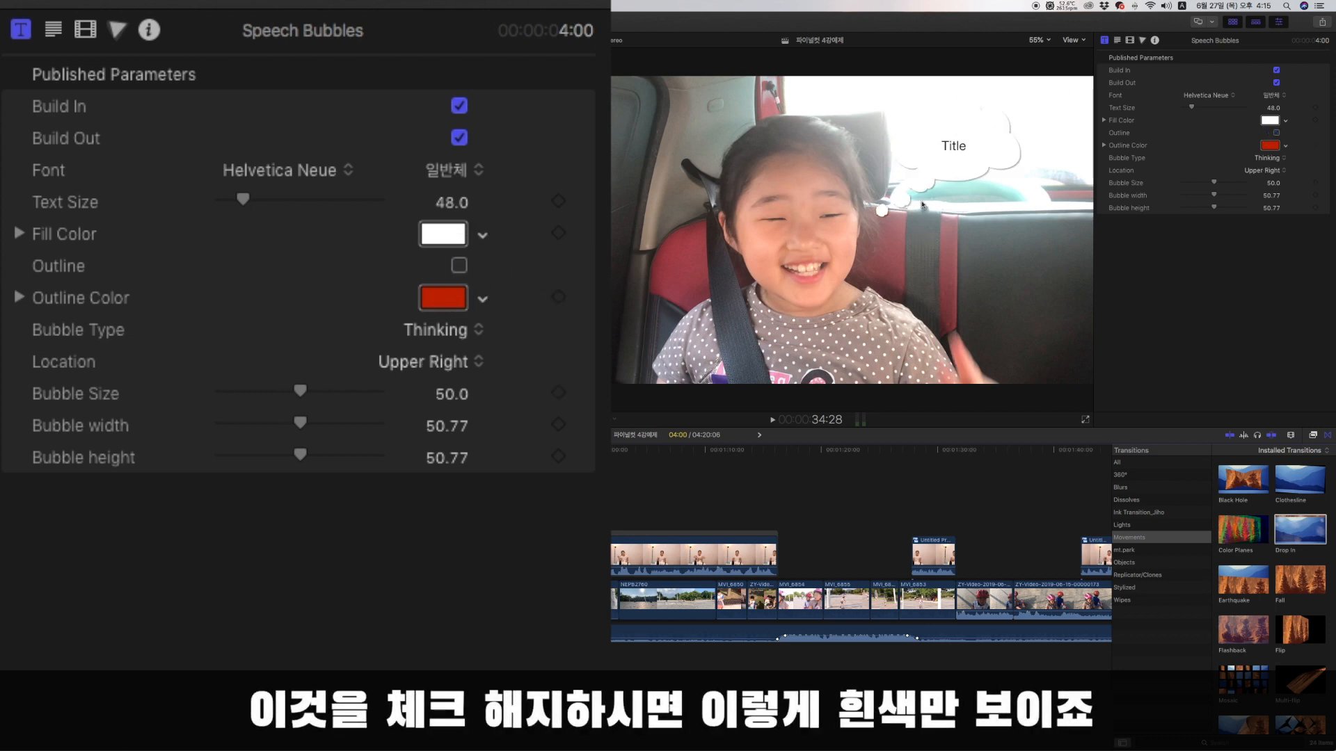
left_click(1277, 133)
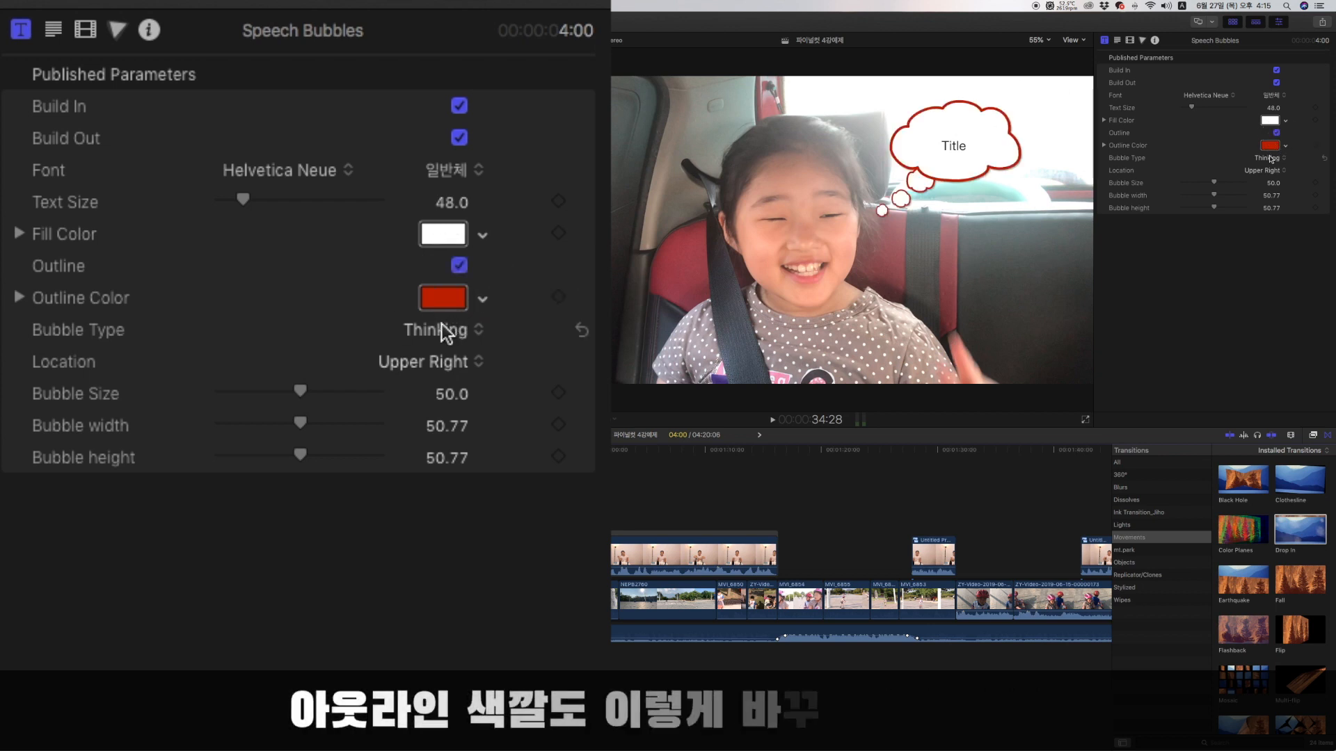
left_click(1269, 145)
left_click(999, 499)
left_click(997, 503)
left_click(1026, 504)
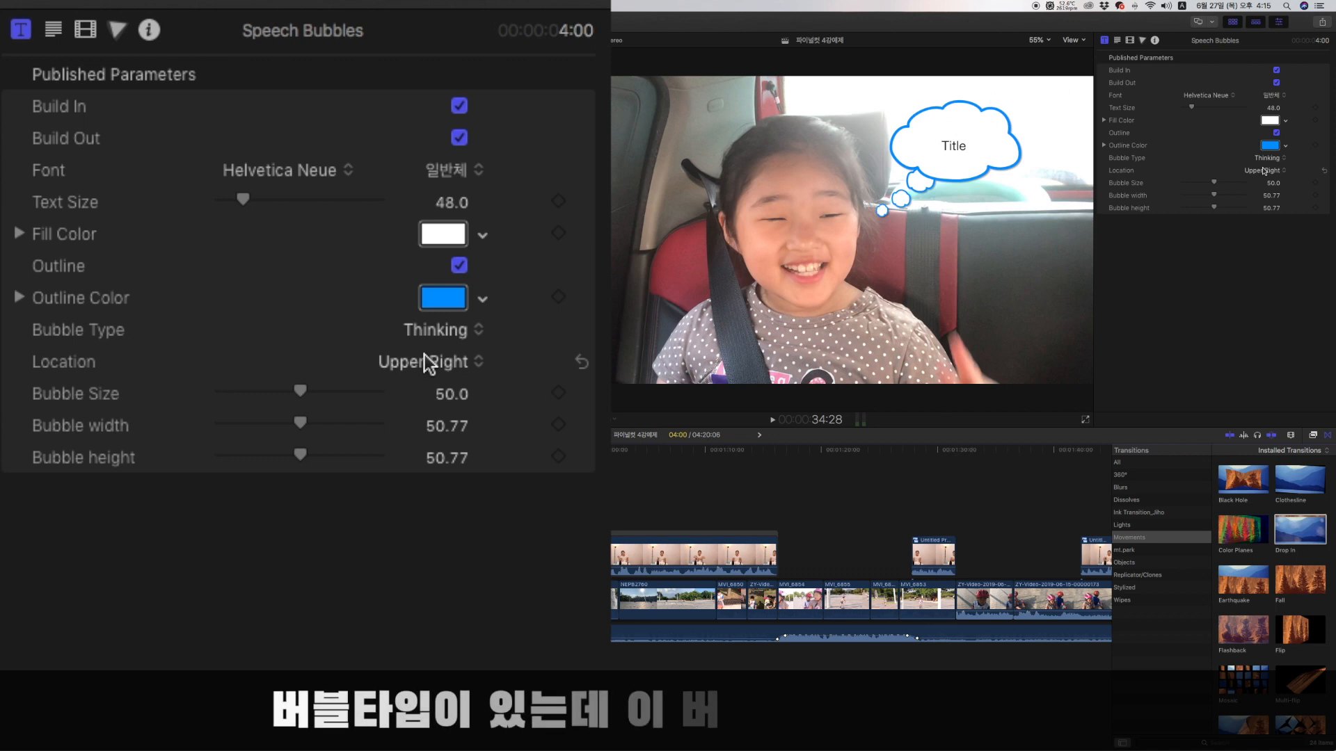
Compare the Oval, Rectangle, Rounded Rectangle, Excited and Thinking bubble types, and set the bubble type to Excited.
left_click(466, 331)
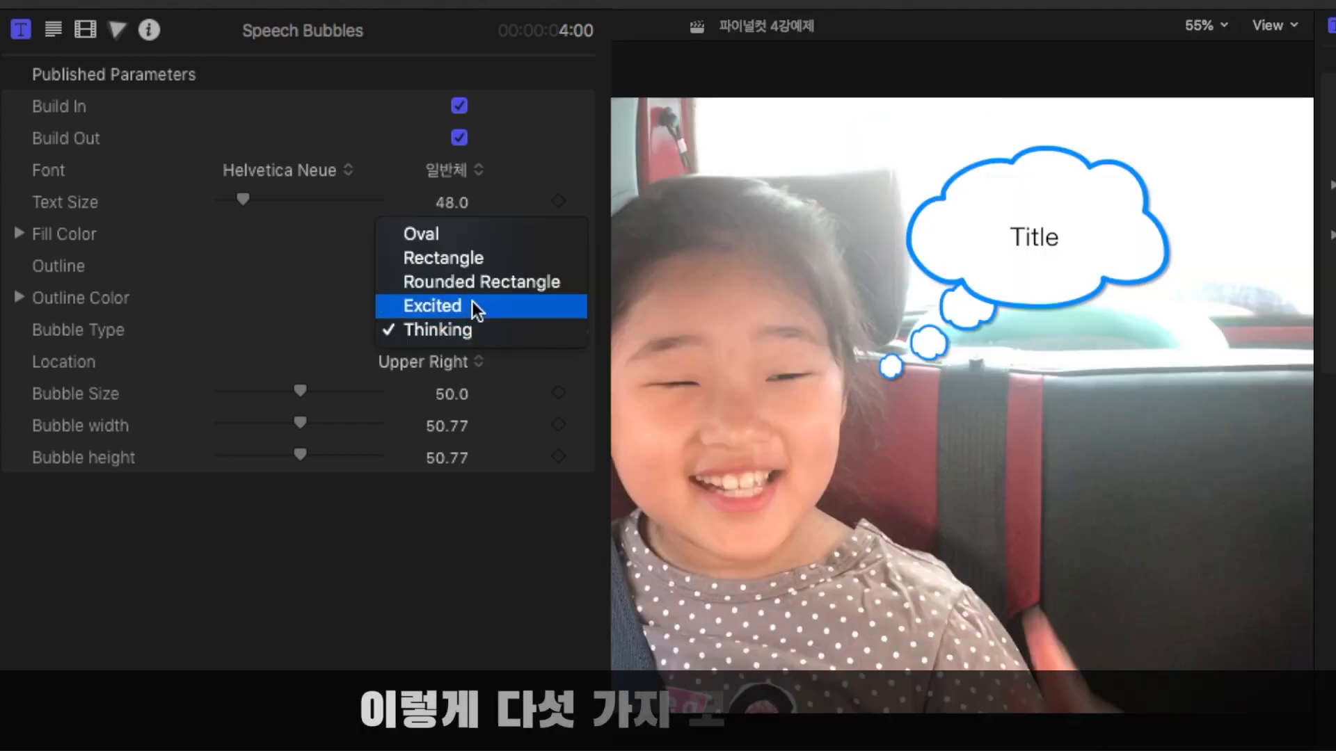
left_click(465, 244)
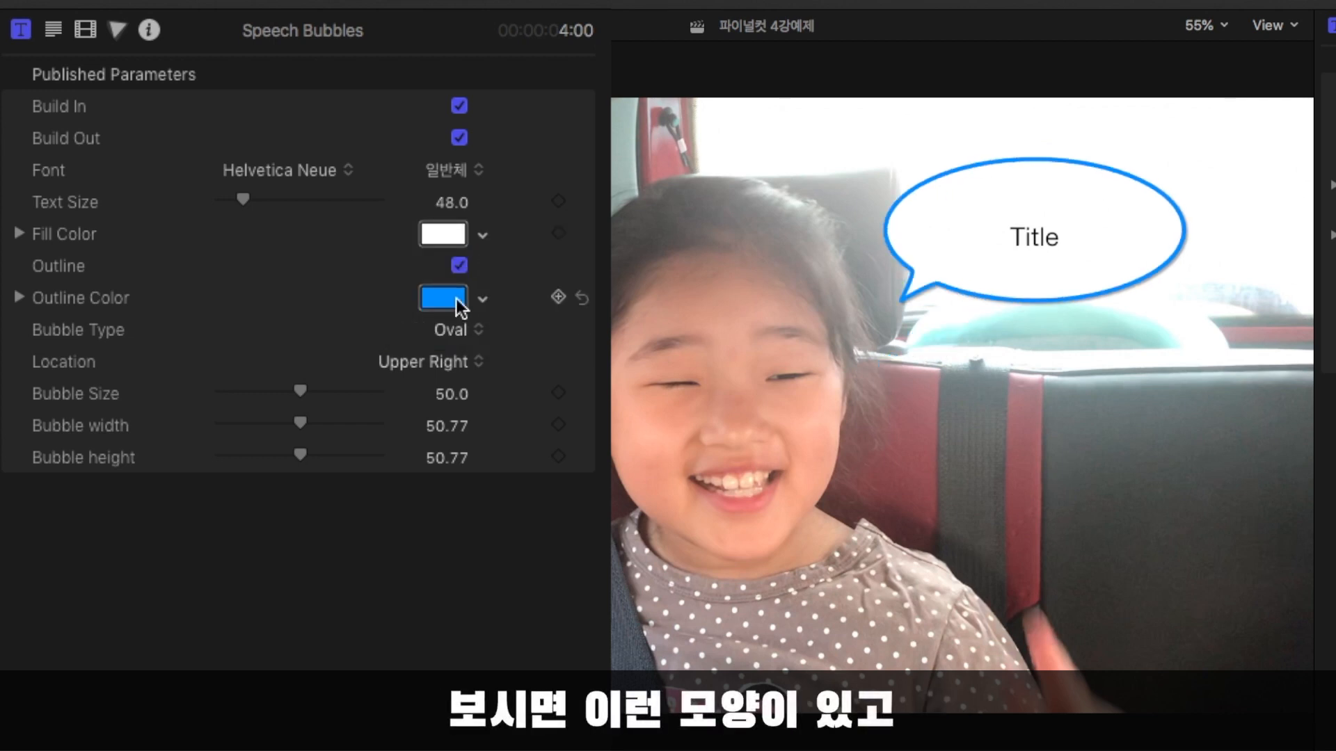
left_click(457, 329)
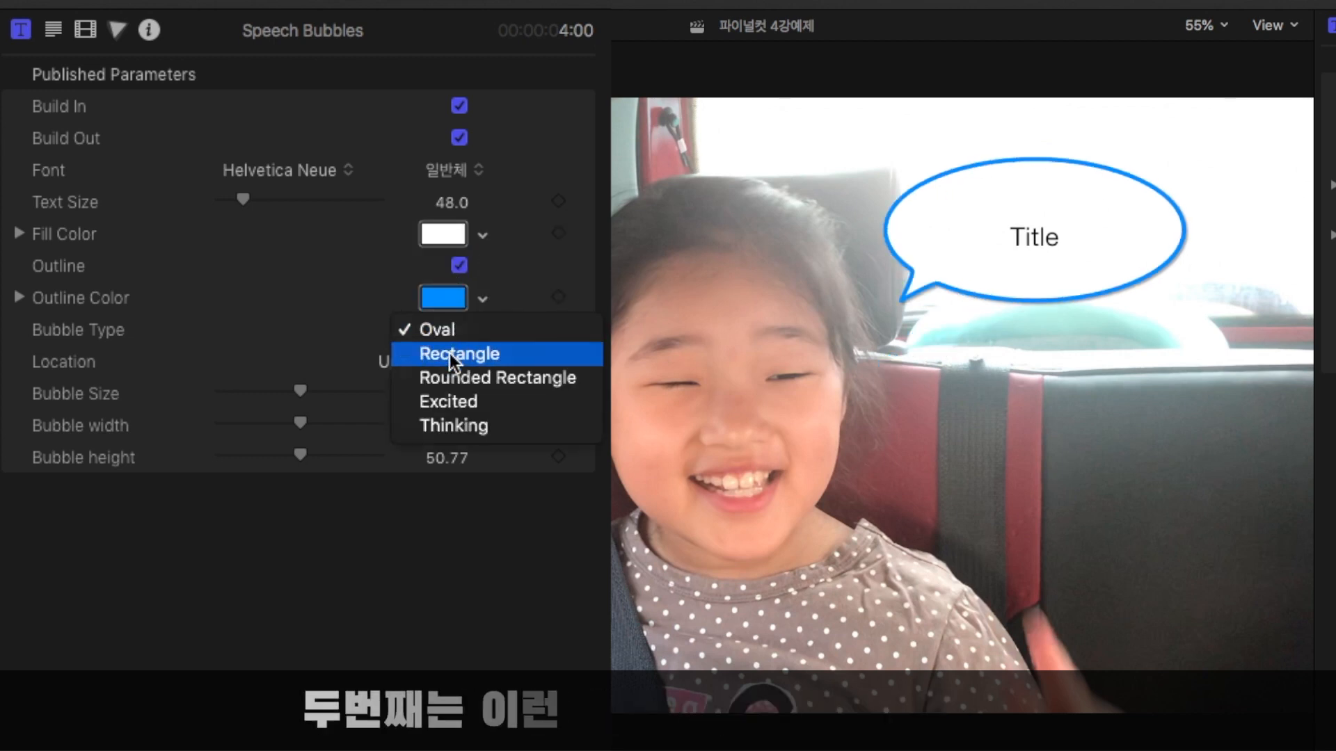
left_click(450, 353)
left_click(455, 332)
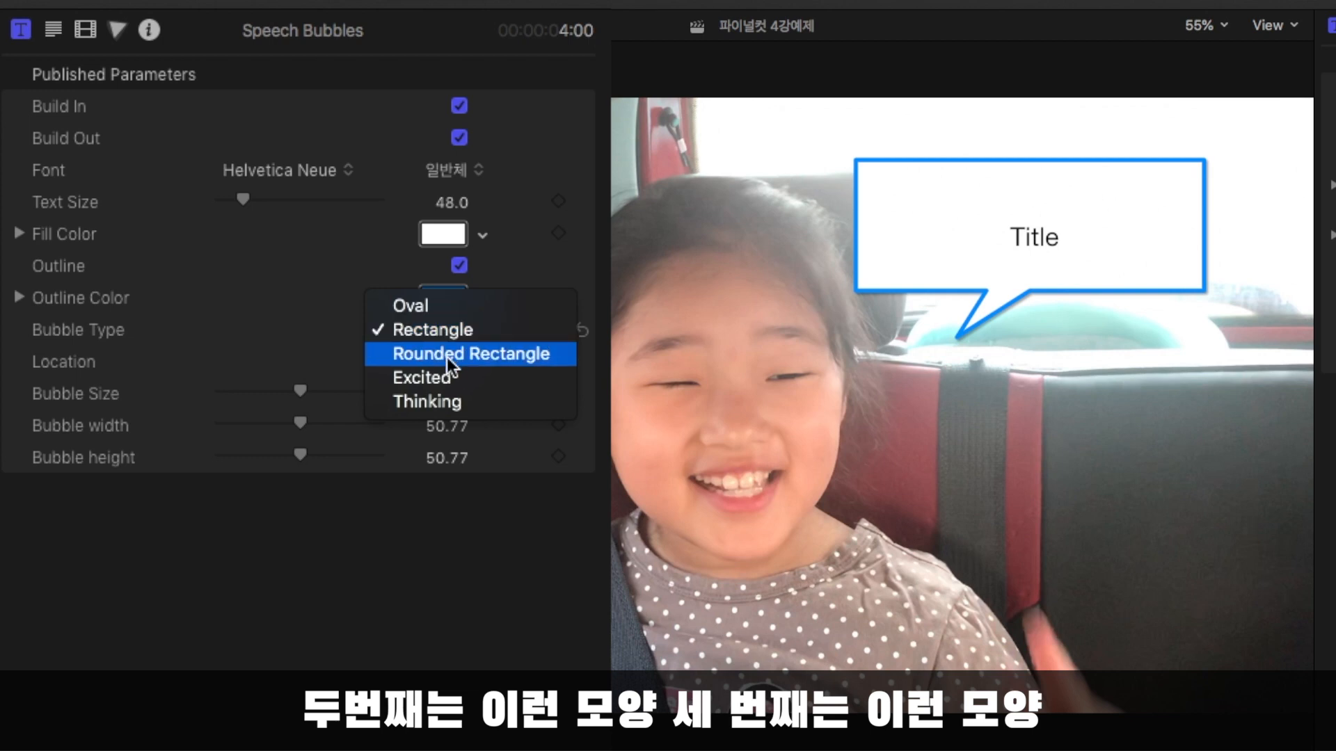
left_click(447, 357)
left_click(440, 335)
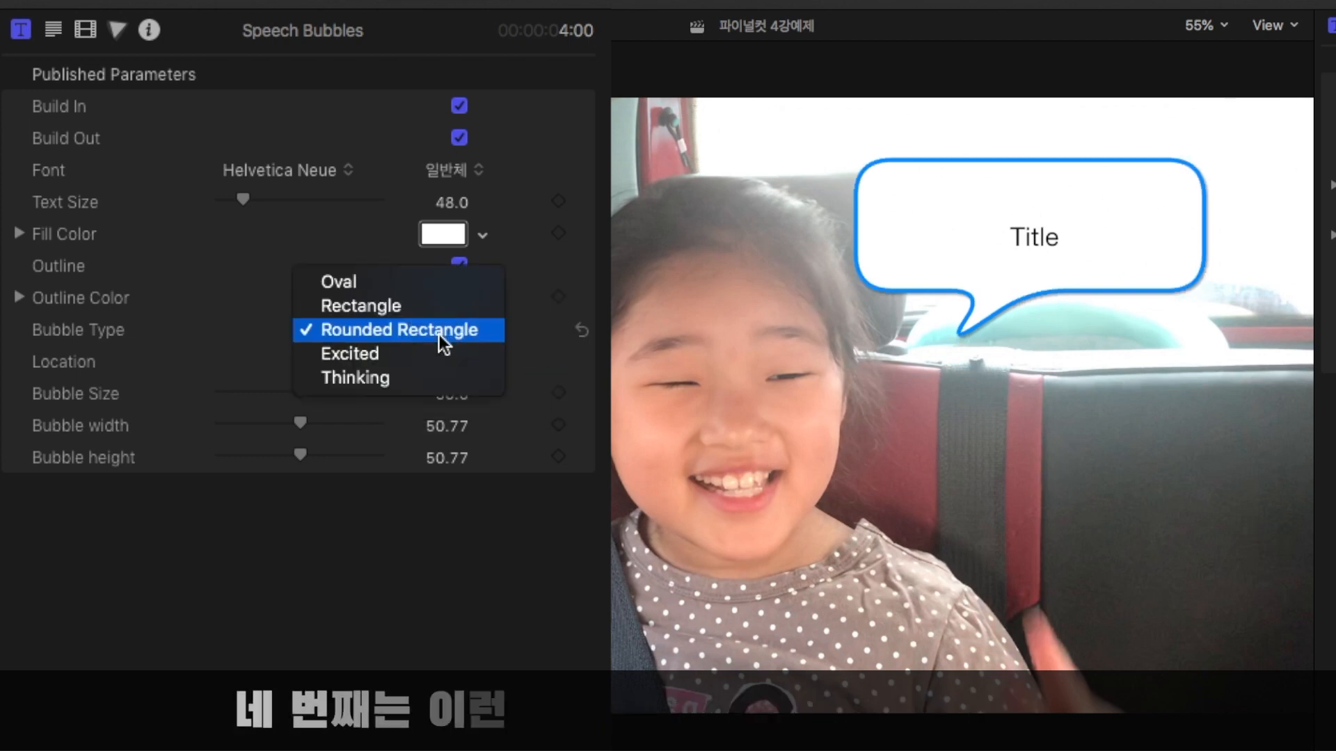
left_click(440, 353)
left_click(437, 332)
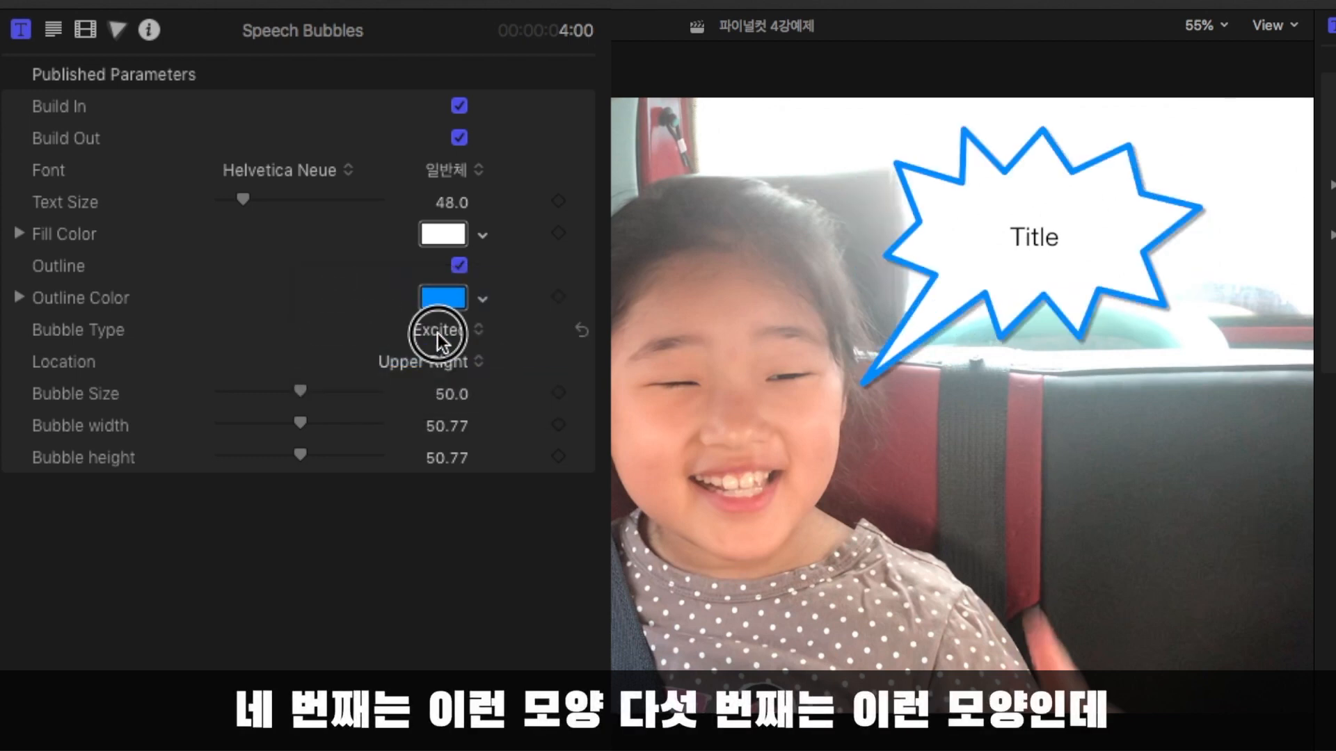
left_click(432, 354)
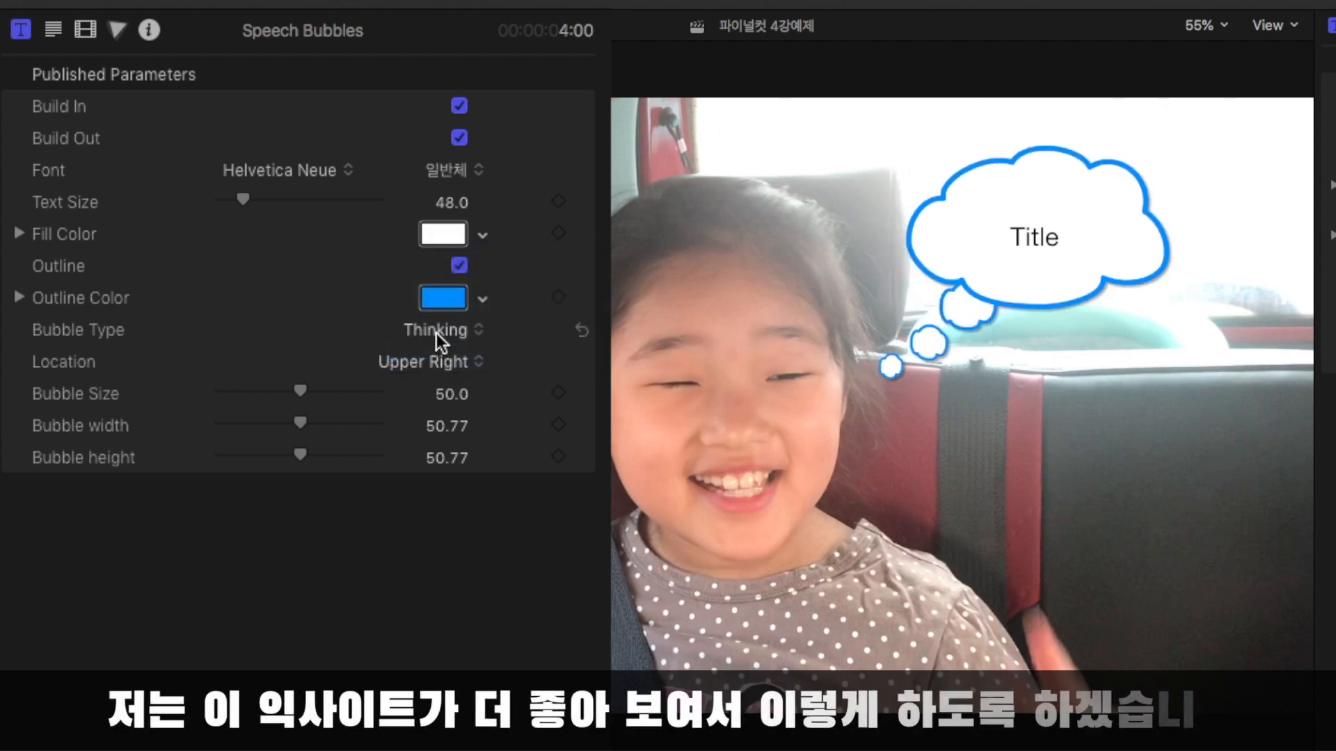
left_click(437, 332)
left_click(453, 307)
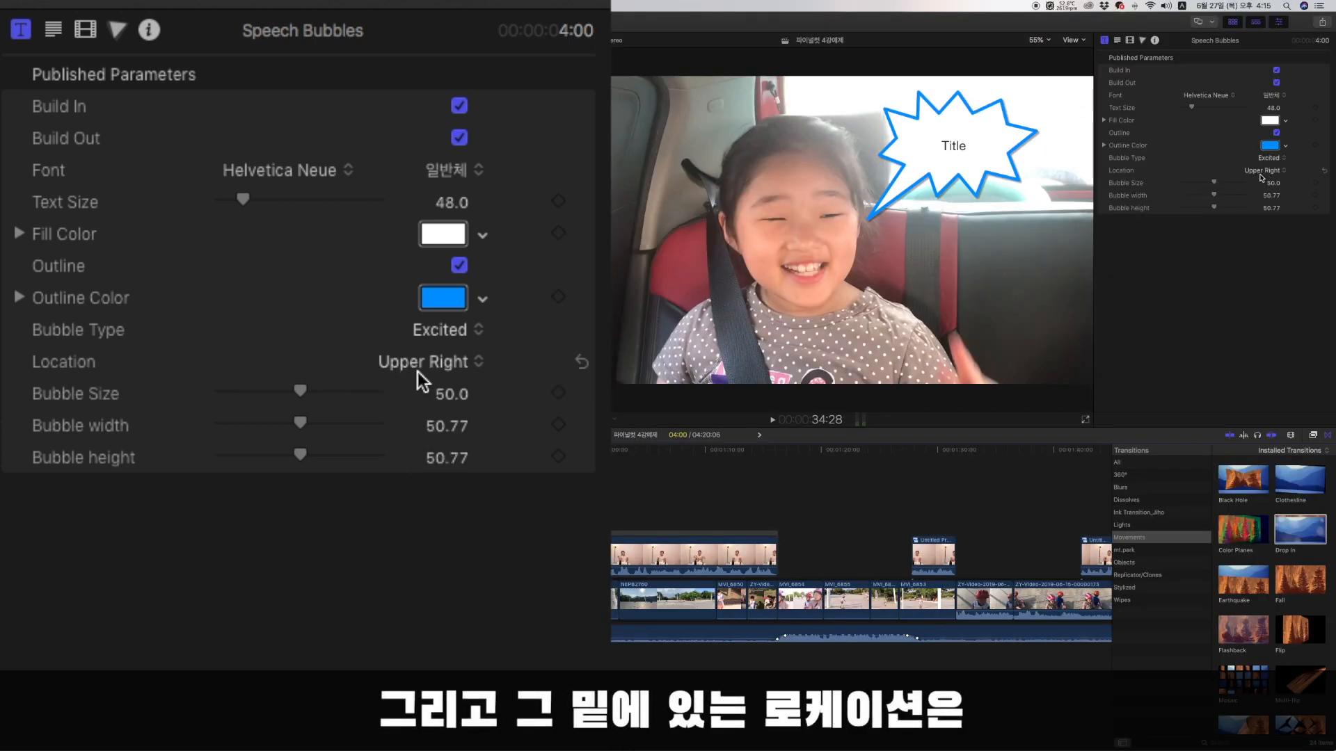
Try the Upper Left, Lower Right and Lower Left bubble locations, and return the location to Upper Right.
left_click(426, 366)
left_click(426, 369)
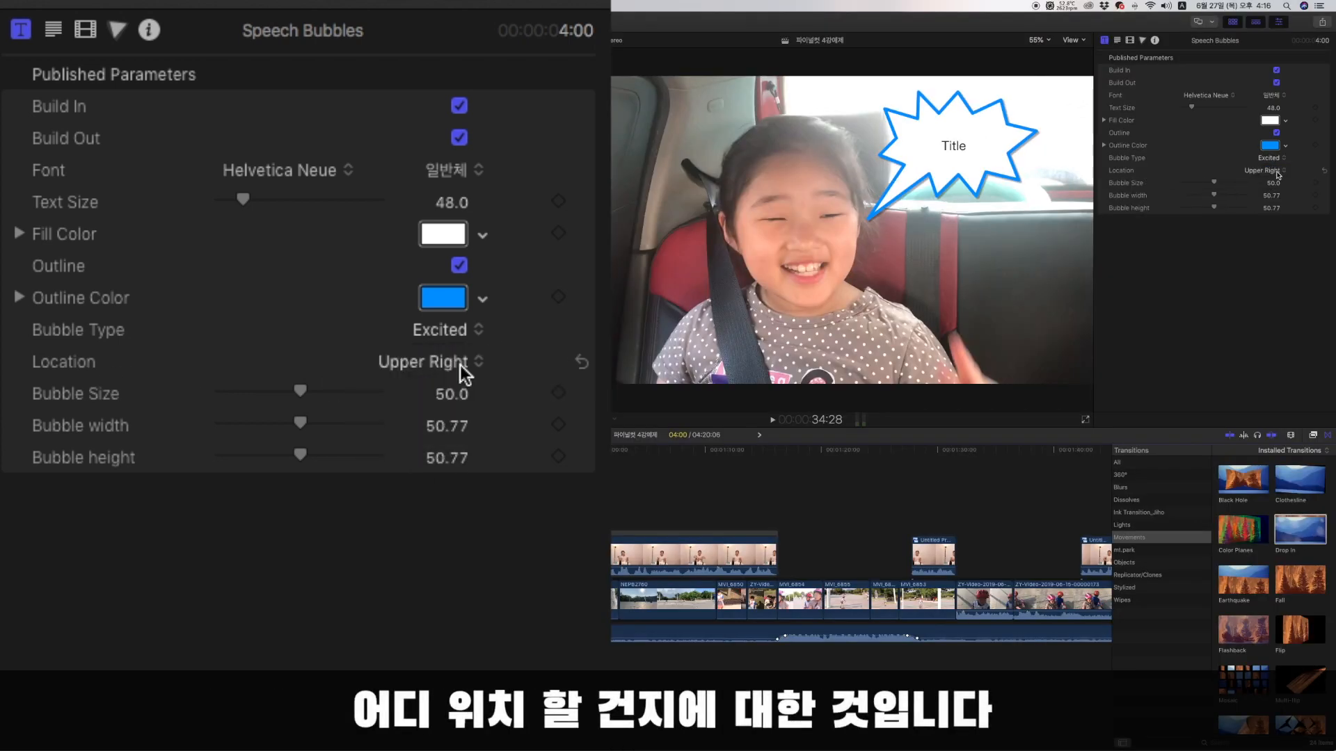
left_click(460, 365)
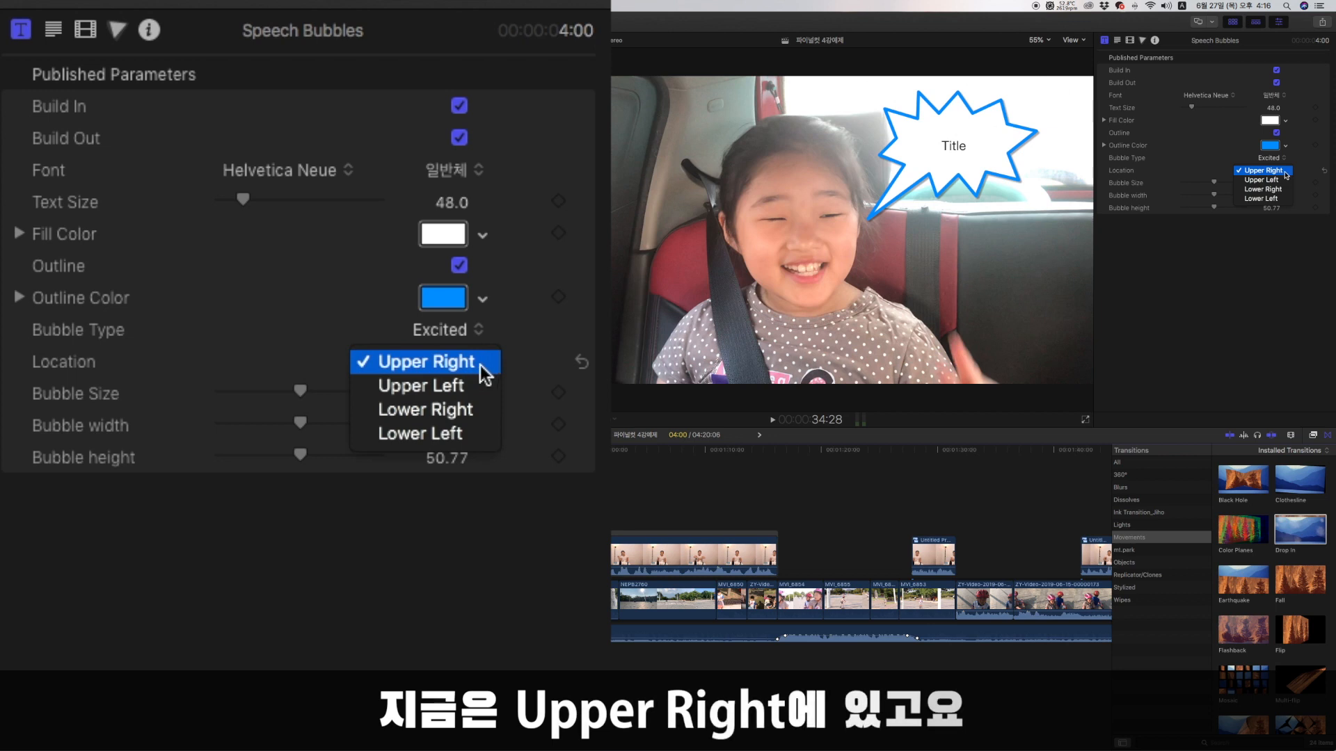
left_click(465, 389)
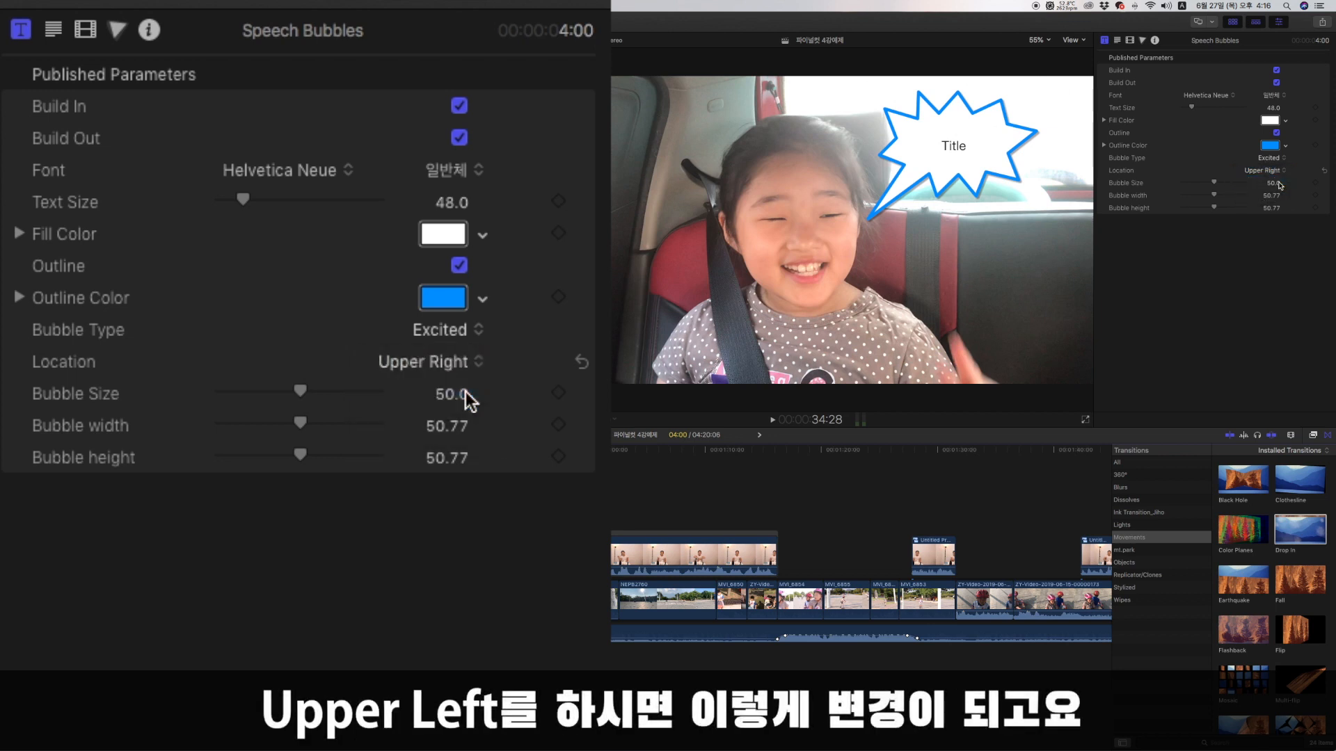
left_click(460, 370)
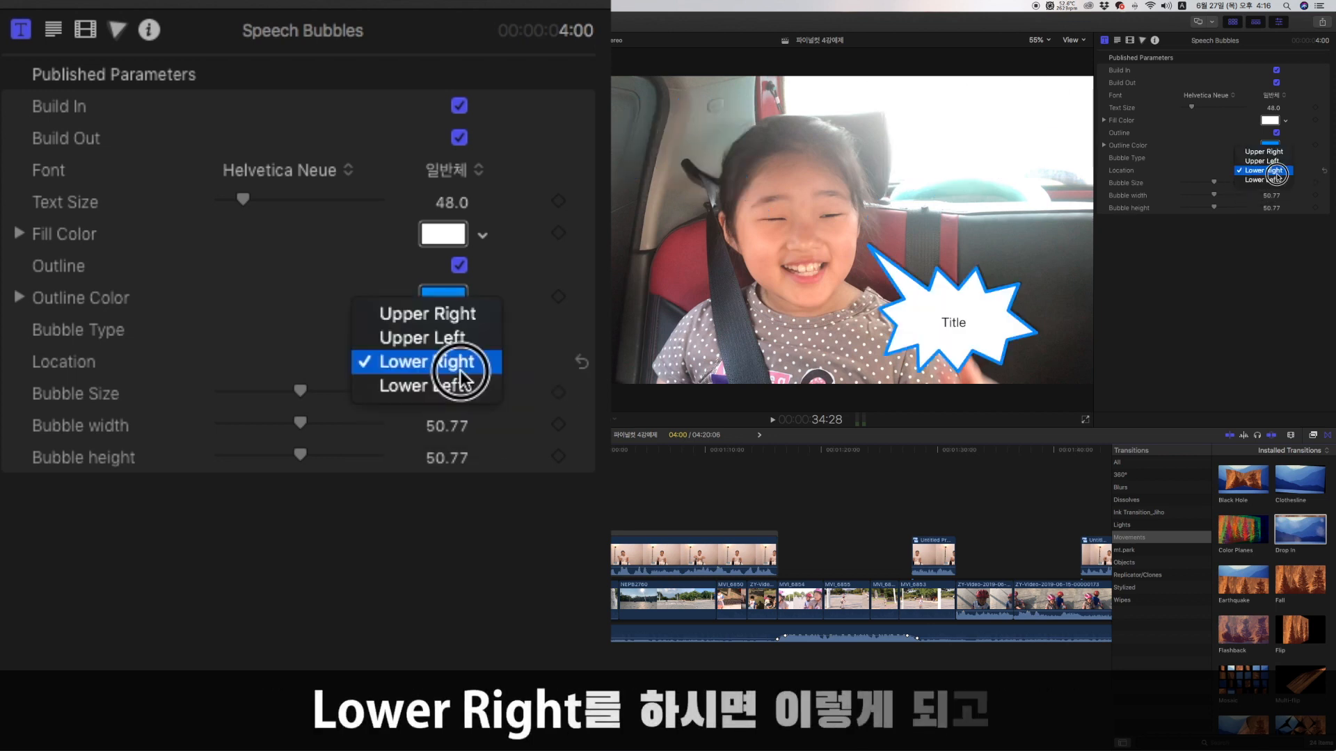
left_click(461, 370)
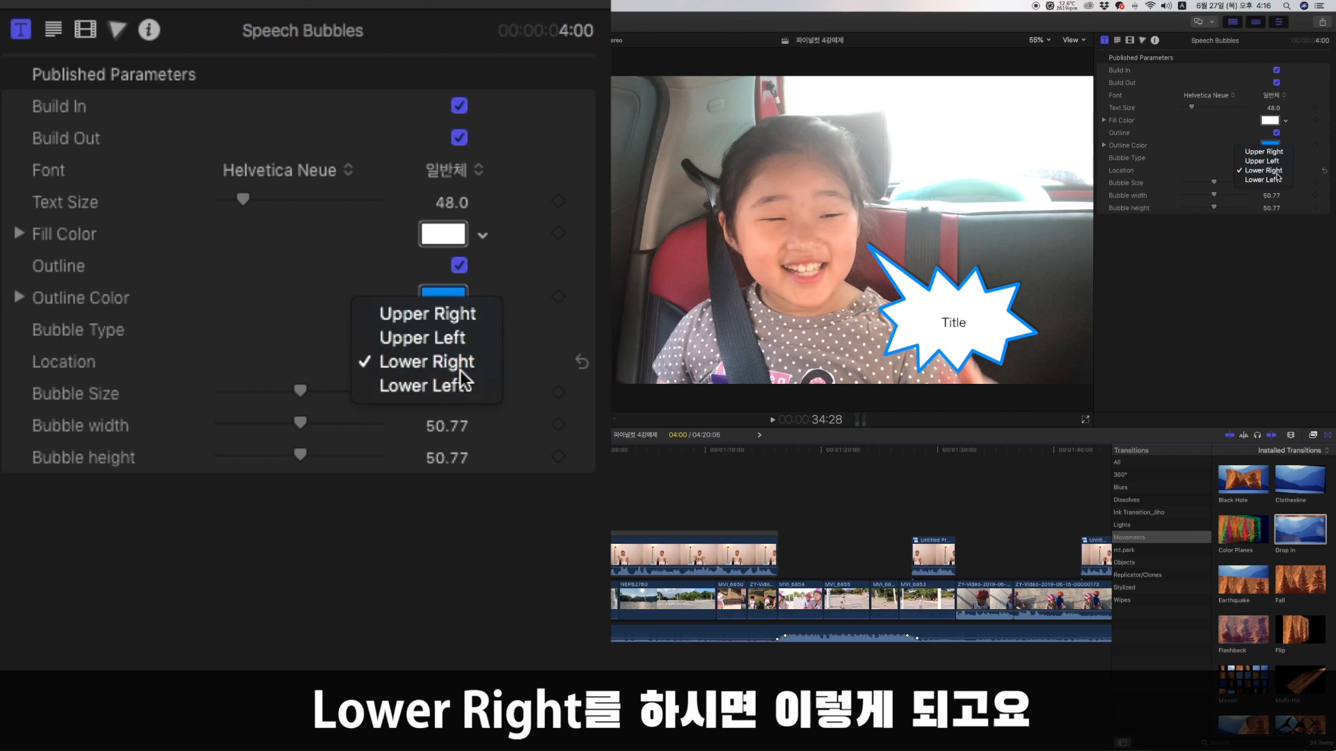
left_click(459, 363)
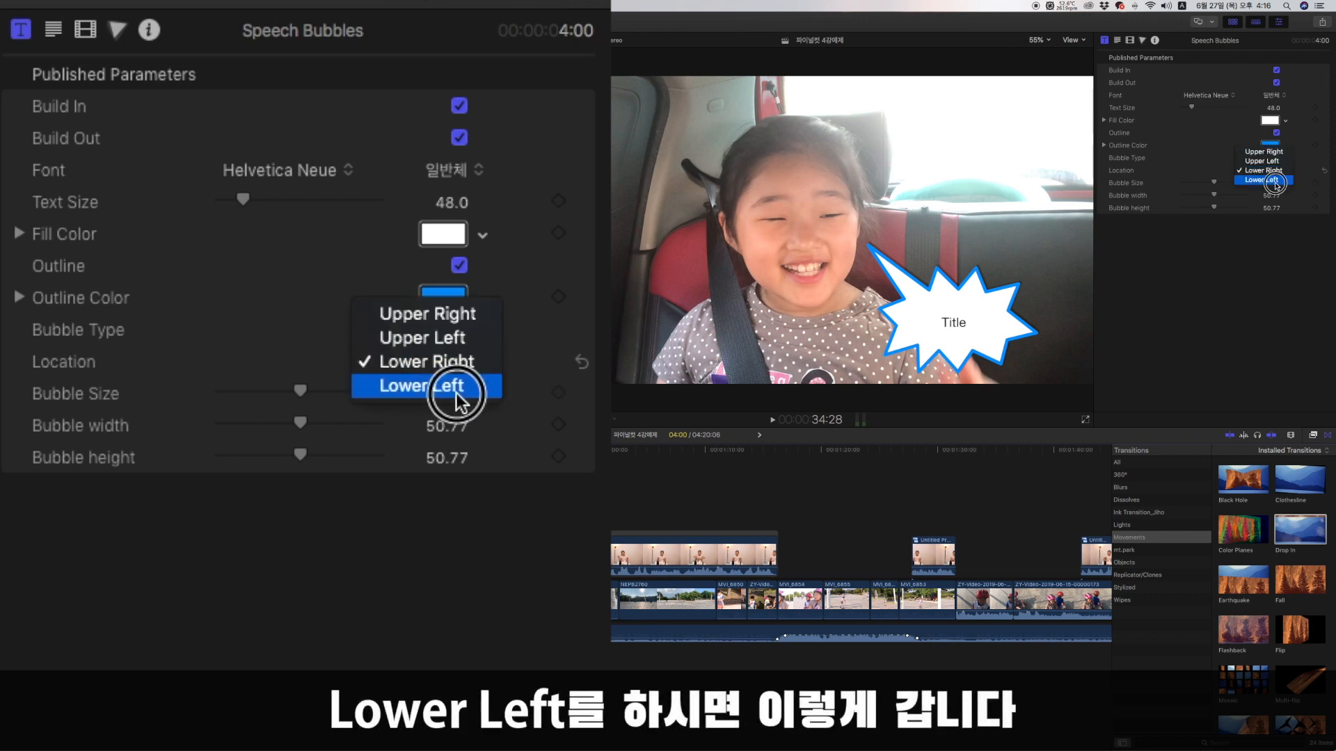
left_click(455, 391)
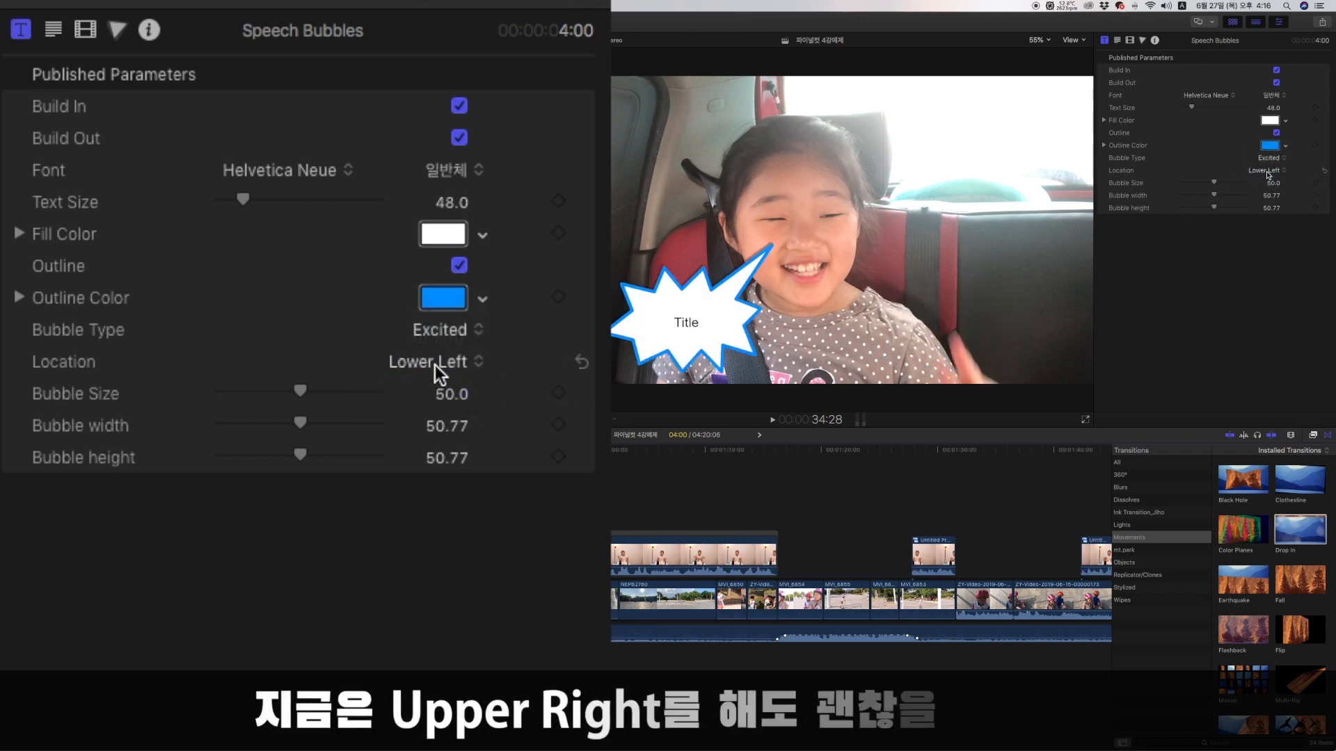
left_click(435, 365)
left_click(451, 290)
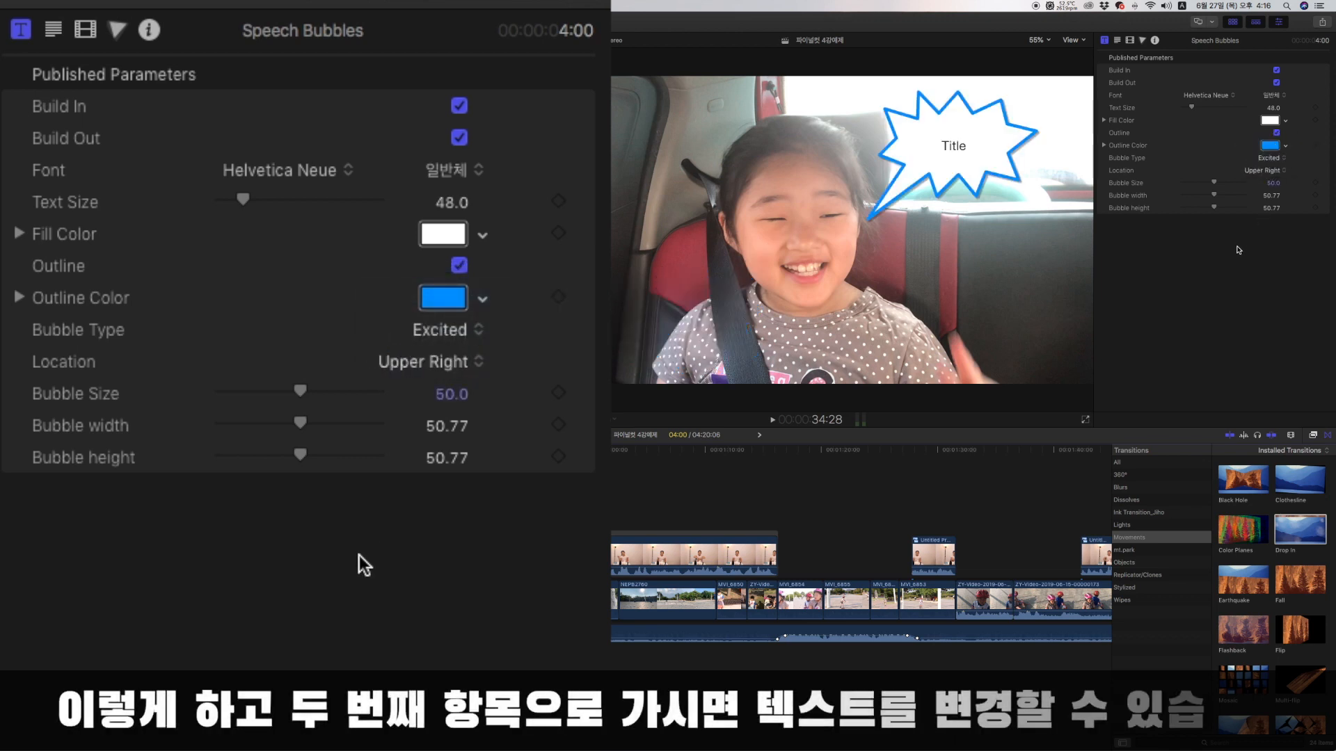
Replace the Speech Bubbles text with "오늘은 월드컵공원에" and, on a second line, "인라인 타러 갑니다".
left_click(54, 30)
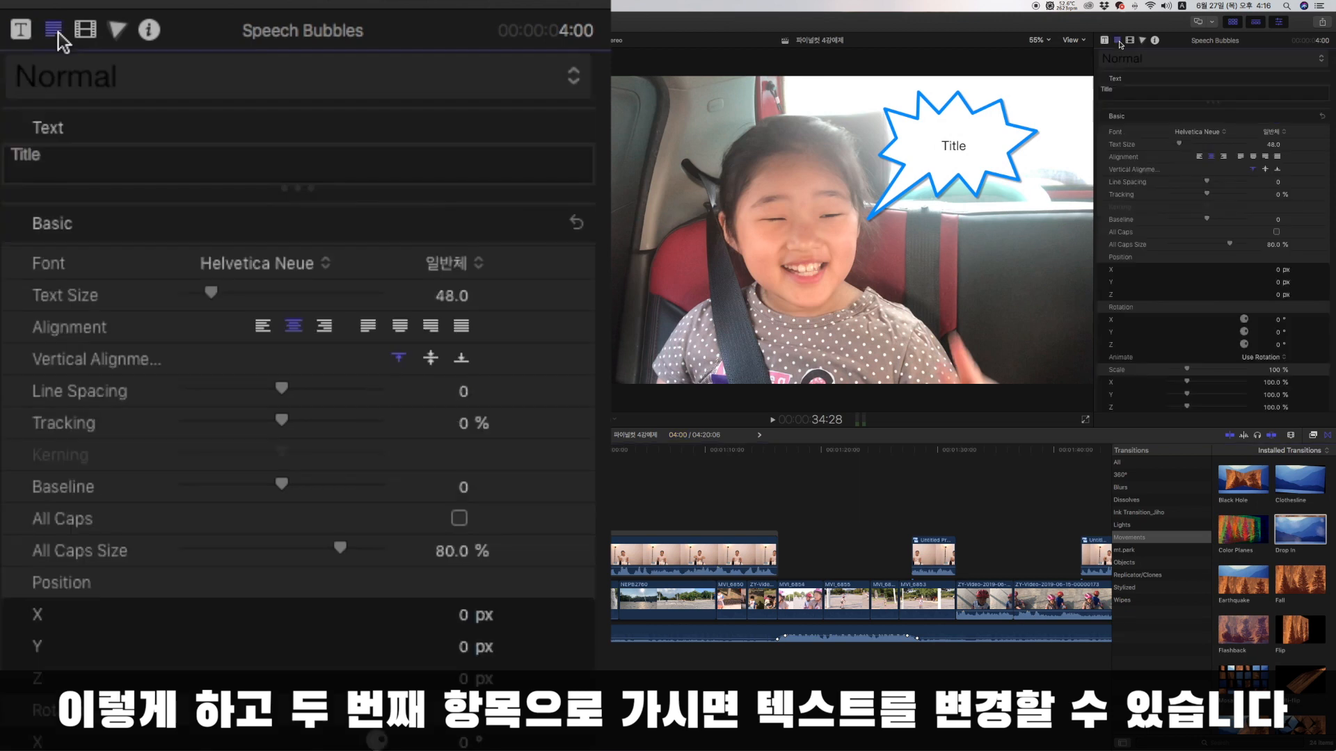
double_click(1120, 91)
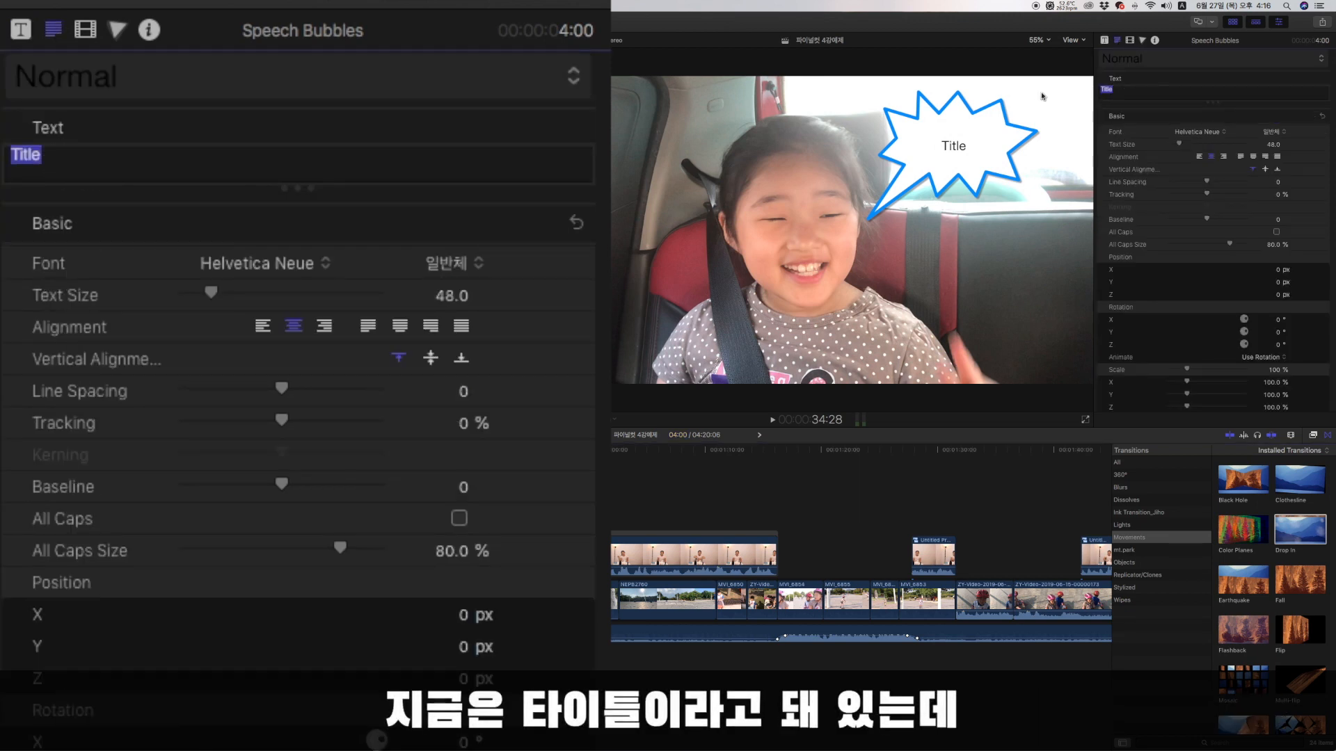
type("오늘은 월")
type("드")
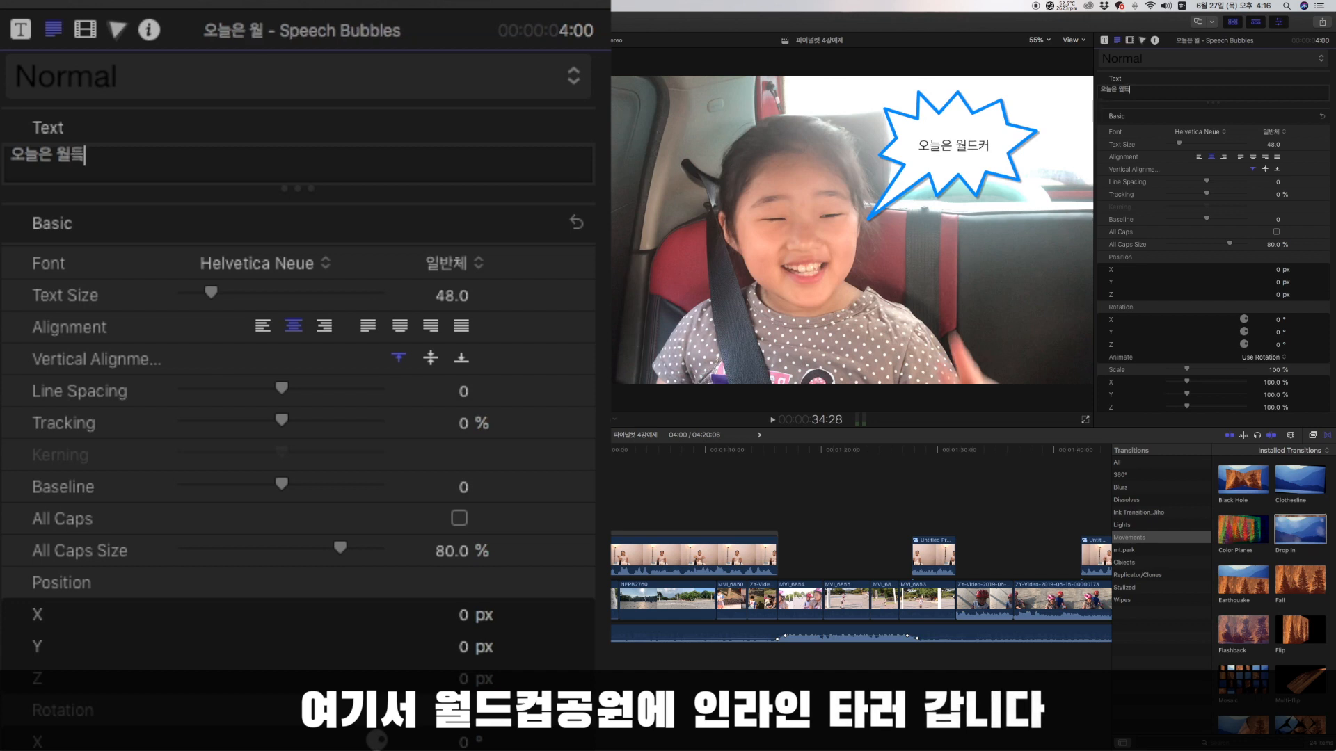
type("컵고공우워에")
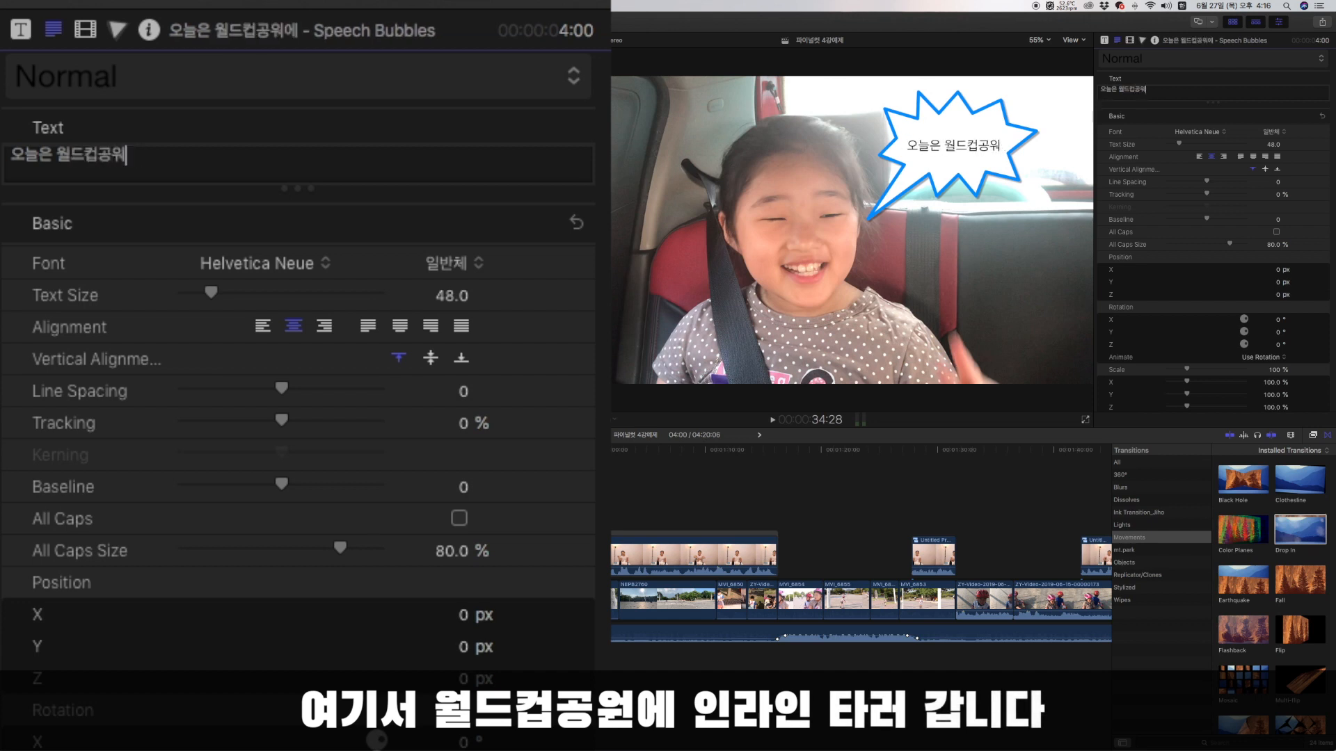
key("BackSpace")
key("BackSpace")
type("이")
type("에")
key("Return")
type("인리")
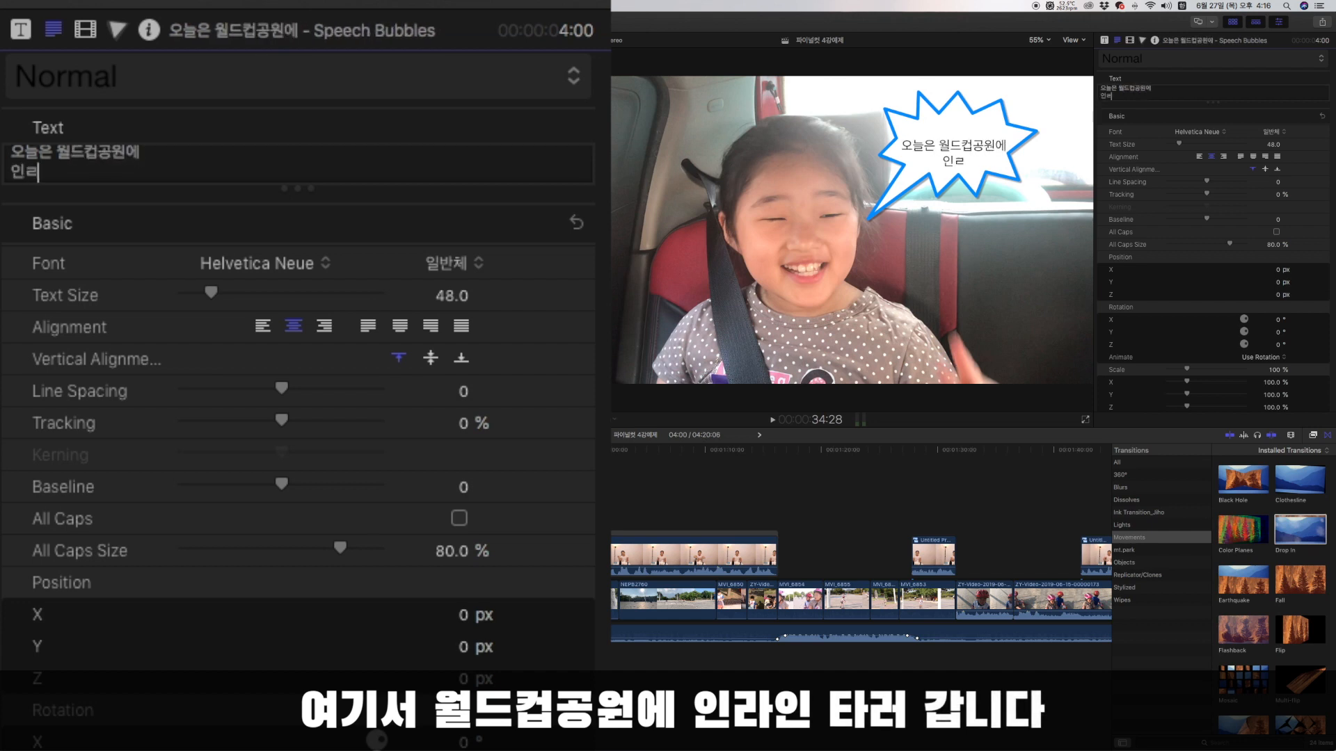
type("인 타러 갑니다")
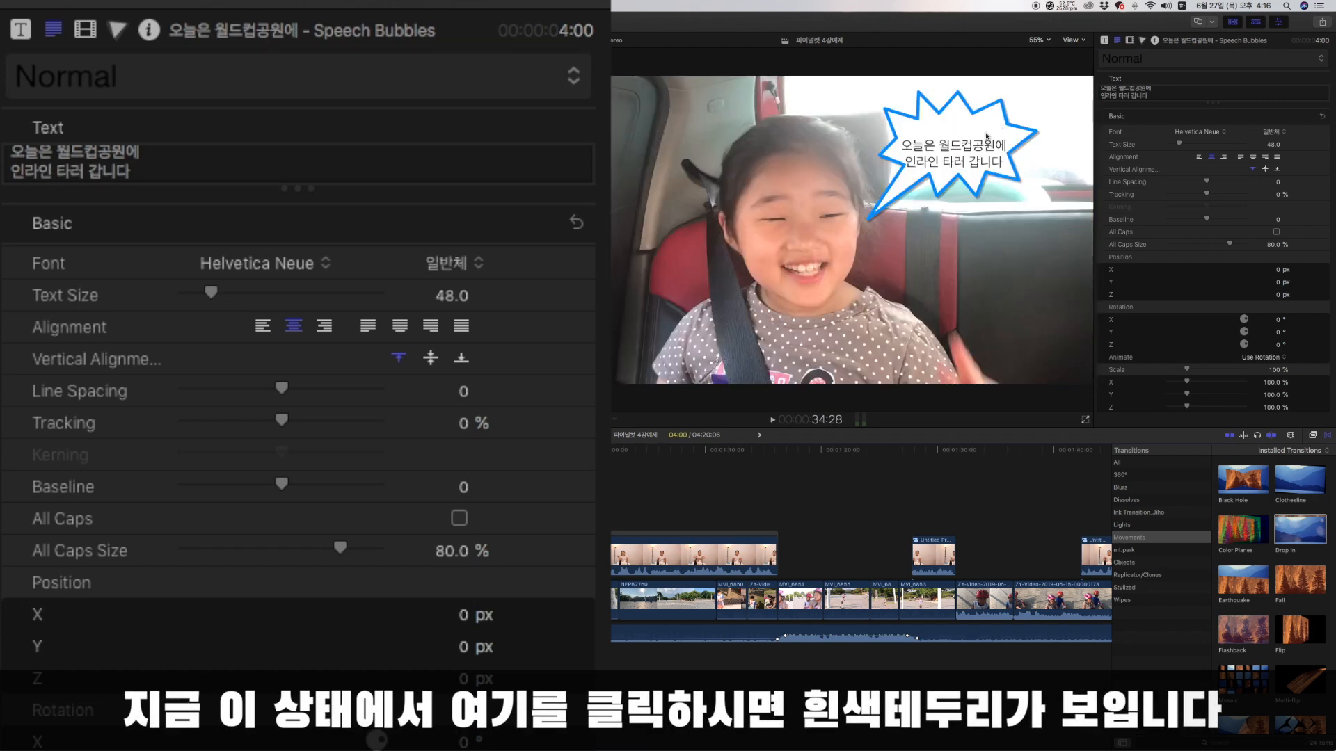
Move the text up inside the bubble to about Y 40.18 px, and set all of it in 더페이스샵 잉크립퀴드 at size 66.
left_click_drag(970, 149, 960, 150)
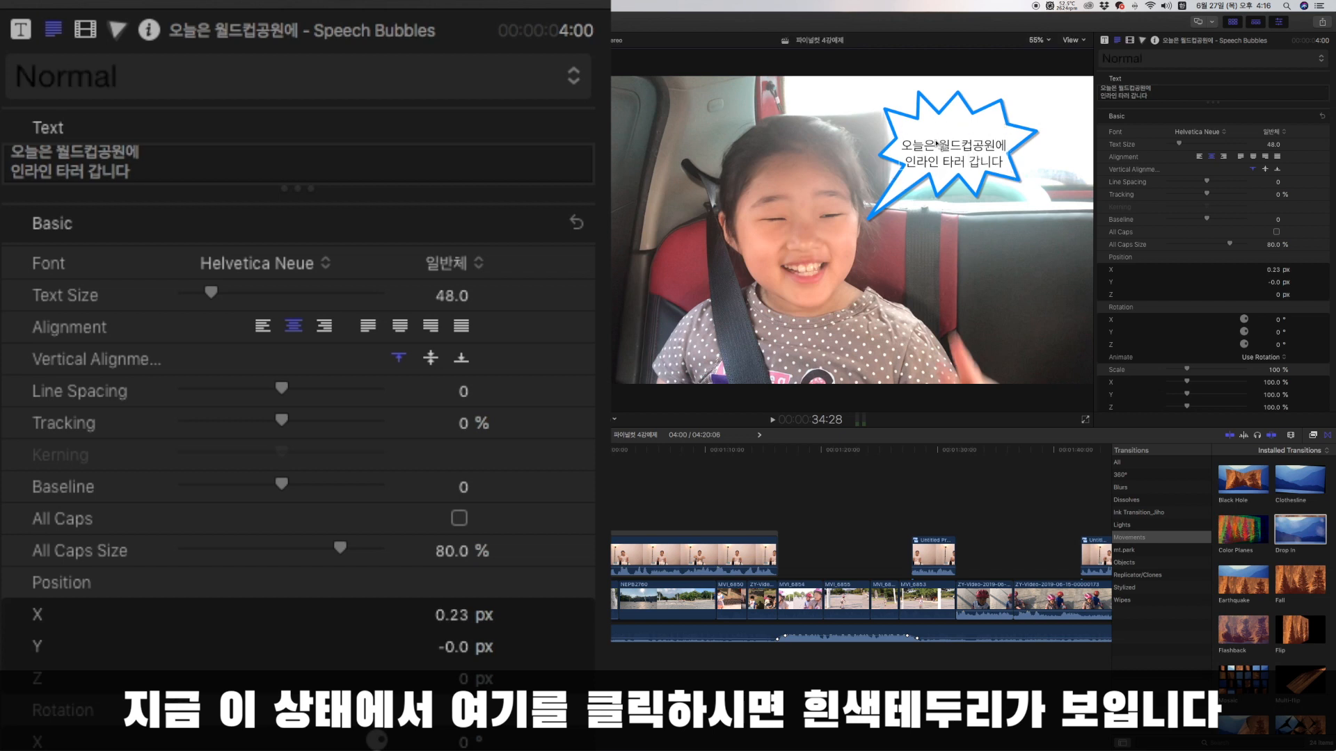
left_click_drag(945, 148, 945, 138)
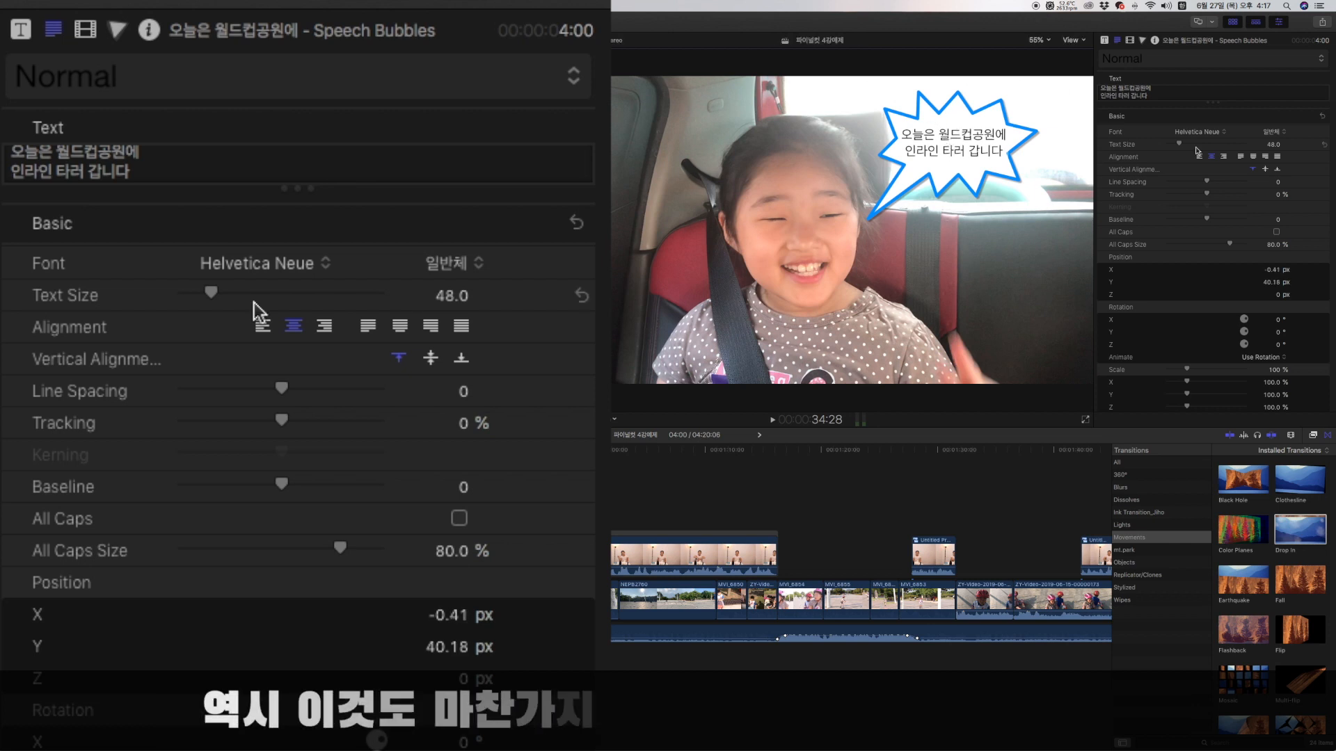
left_click_drag(1166, 99, 1124, 93)
key("super+a")
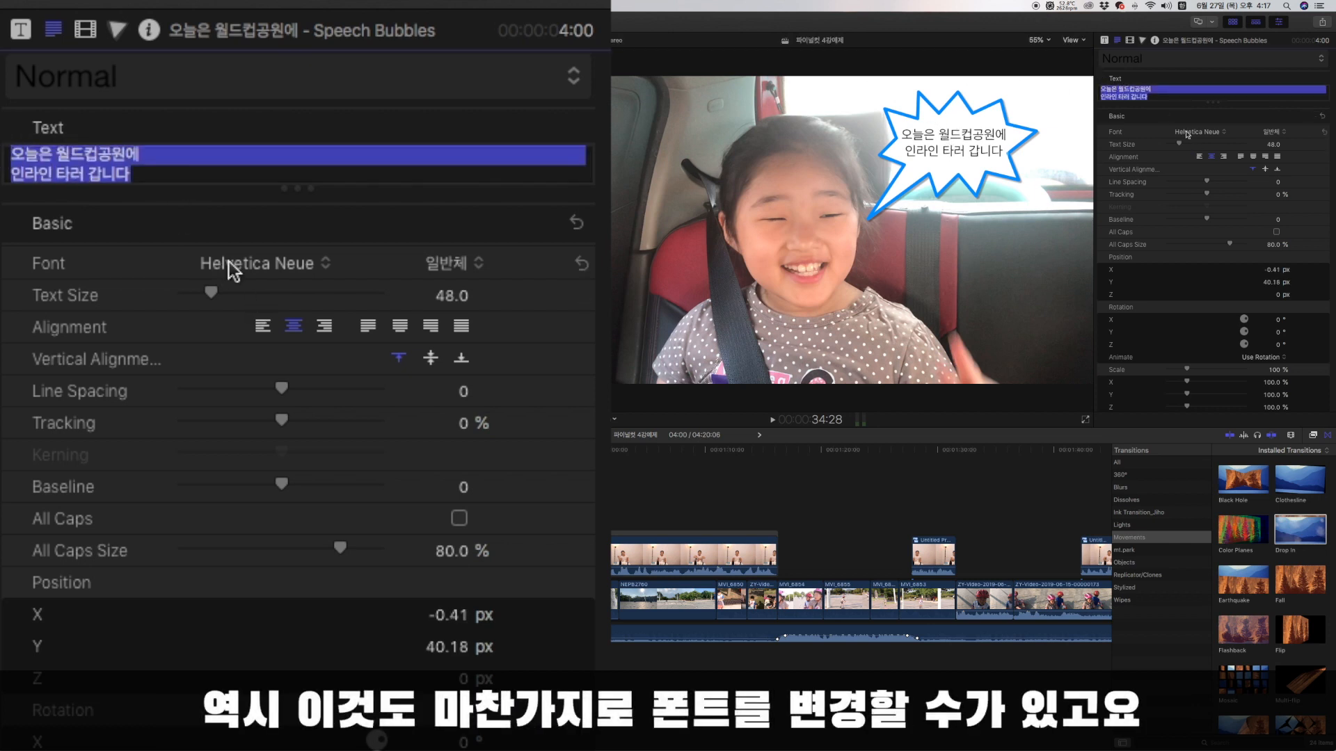
left_click(1187, 133)
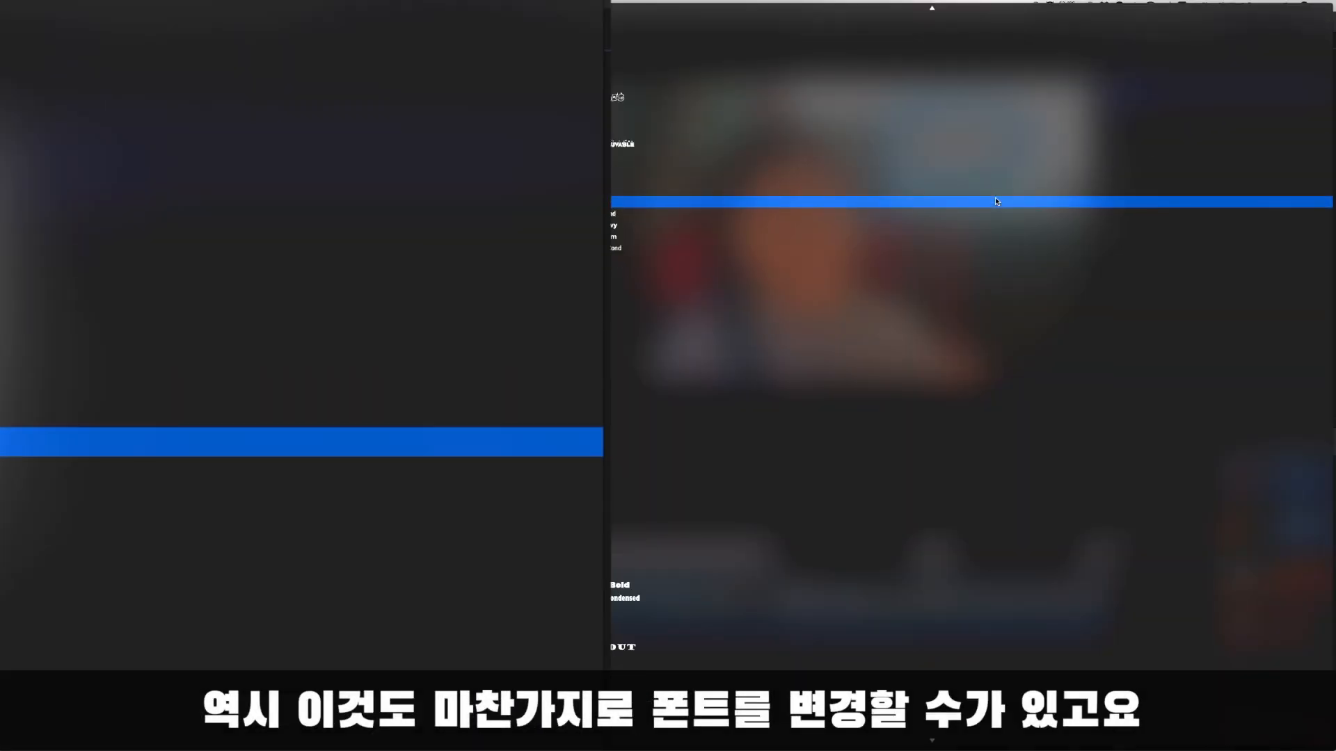
left_click(995, 197)
Try left and right alignment on the bubble text, and return it to centre alignment.
left_click(1211, 156)
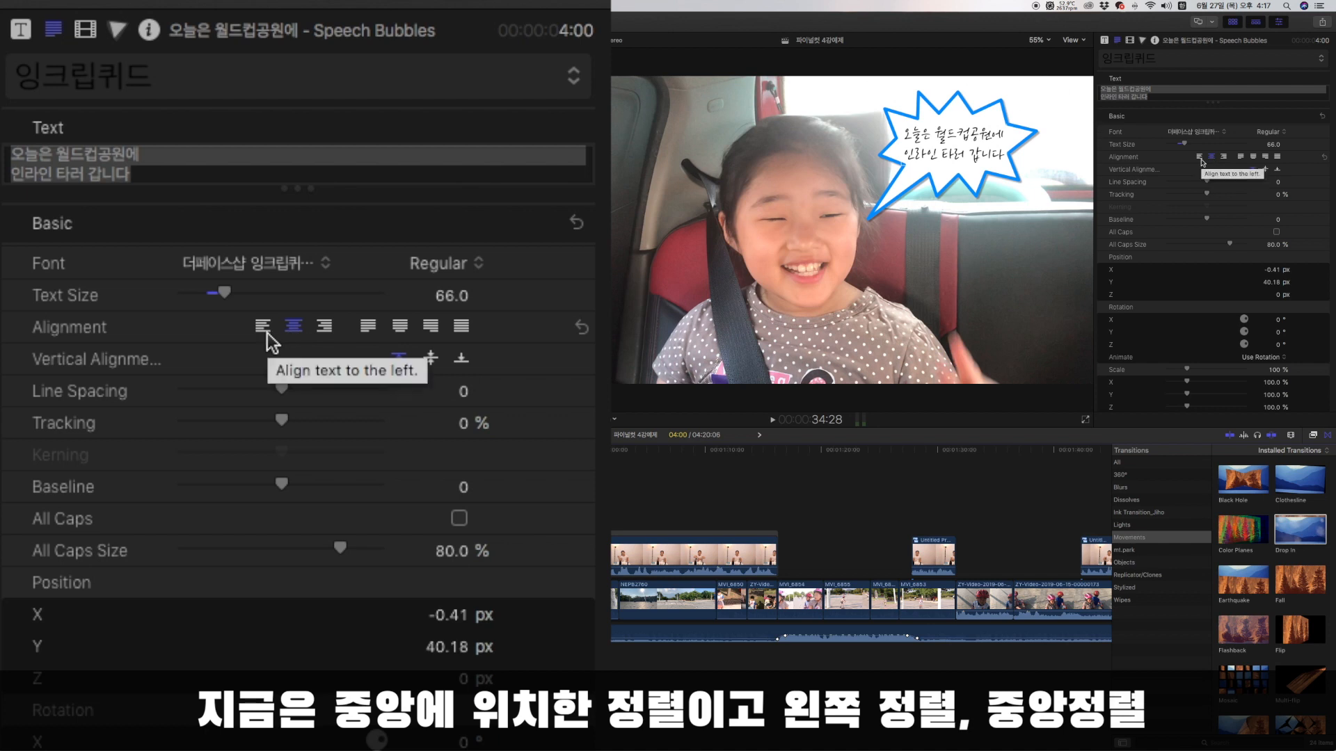
left_click(1200, 159)
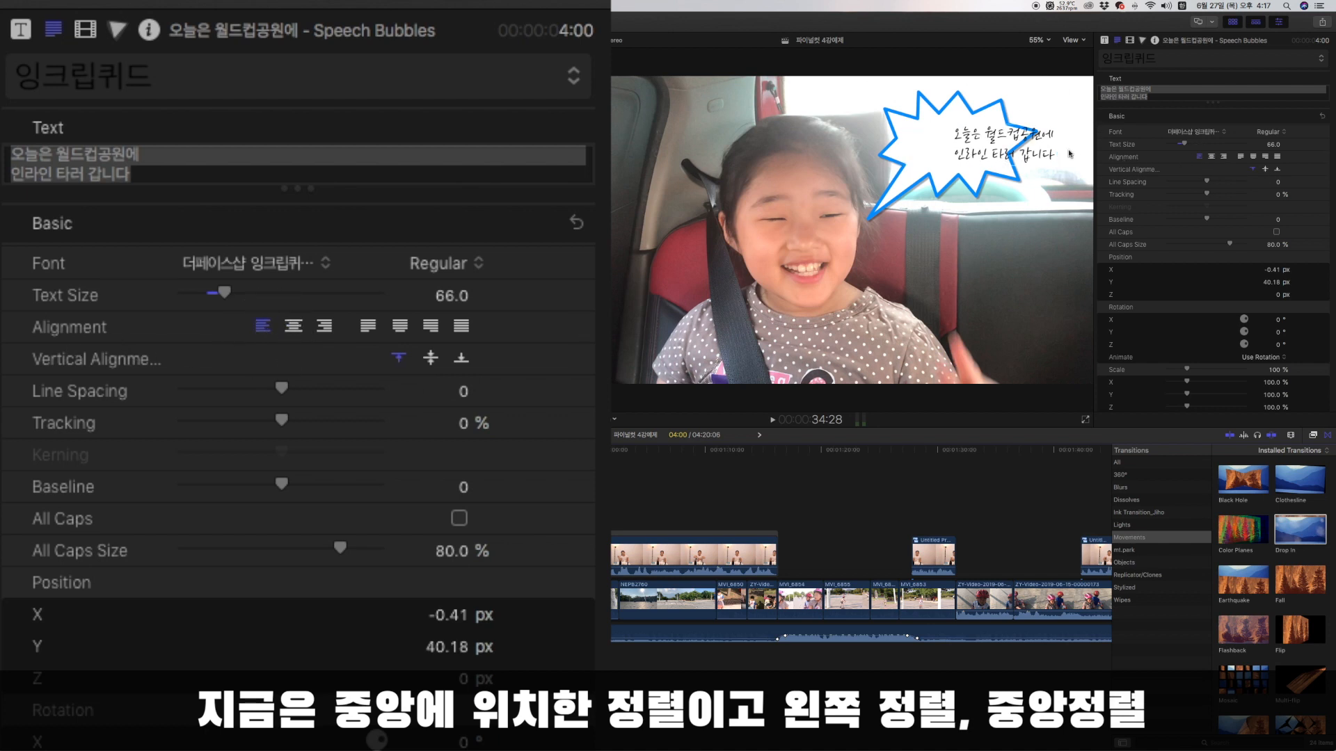
left_click(1211, 159)
left_click(1226, 160)
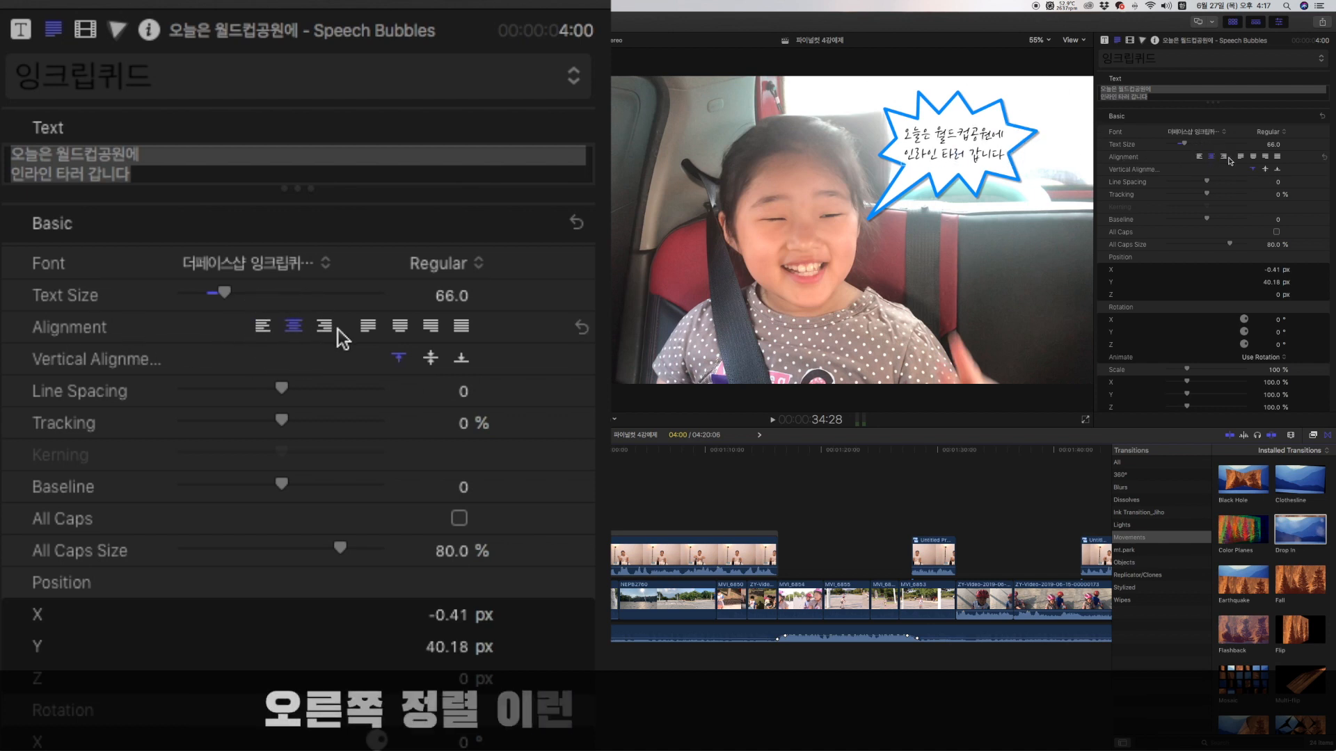
left_click(1211, 159)
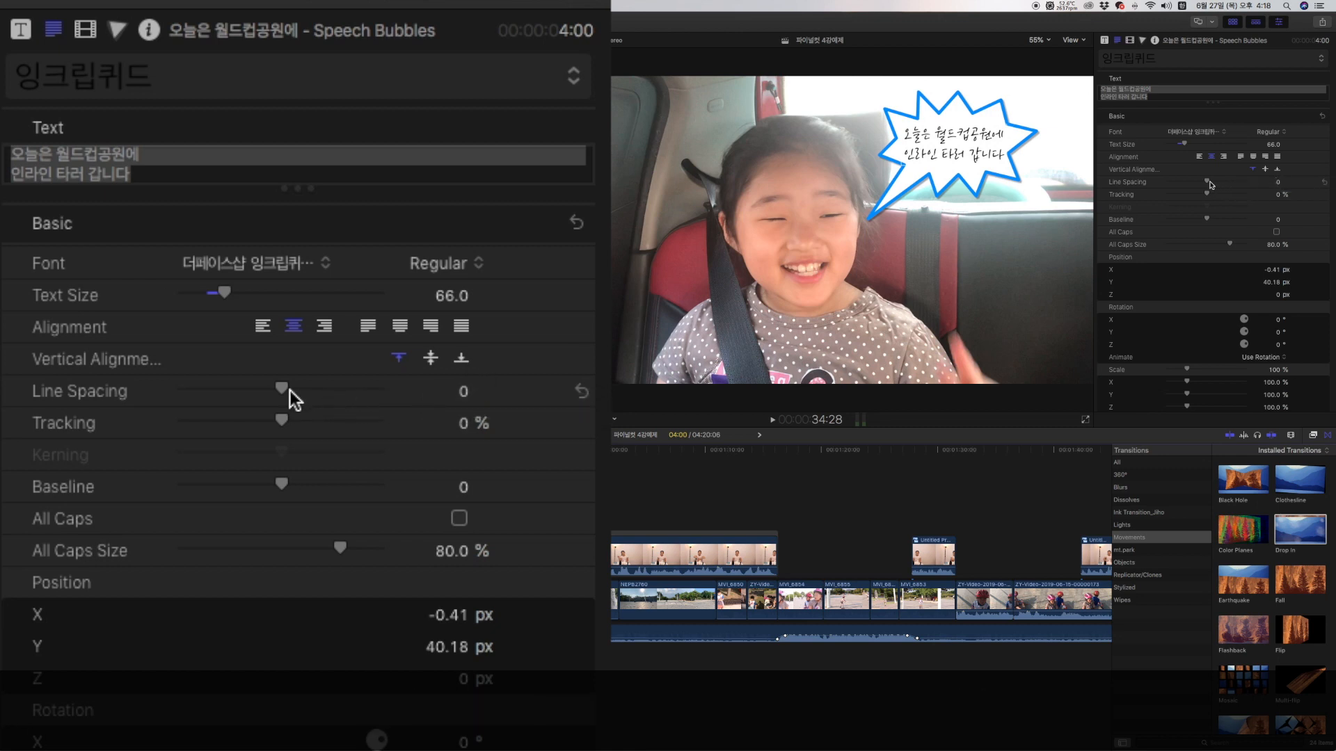
Set the text's line spacing to 5 and tracking to 2.18 %, and try a baseline of -4 before resetting it.
left_click_drag(1208, 183, 1206, 221)
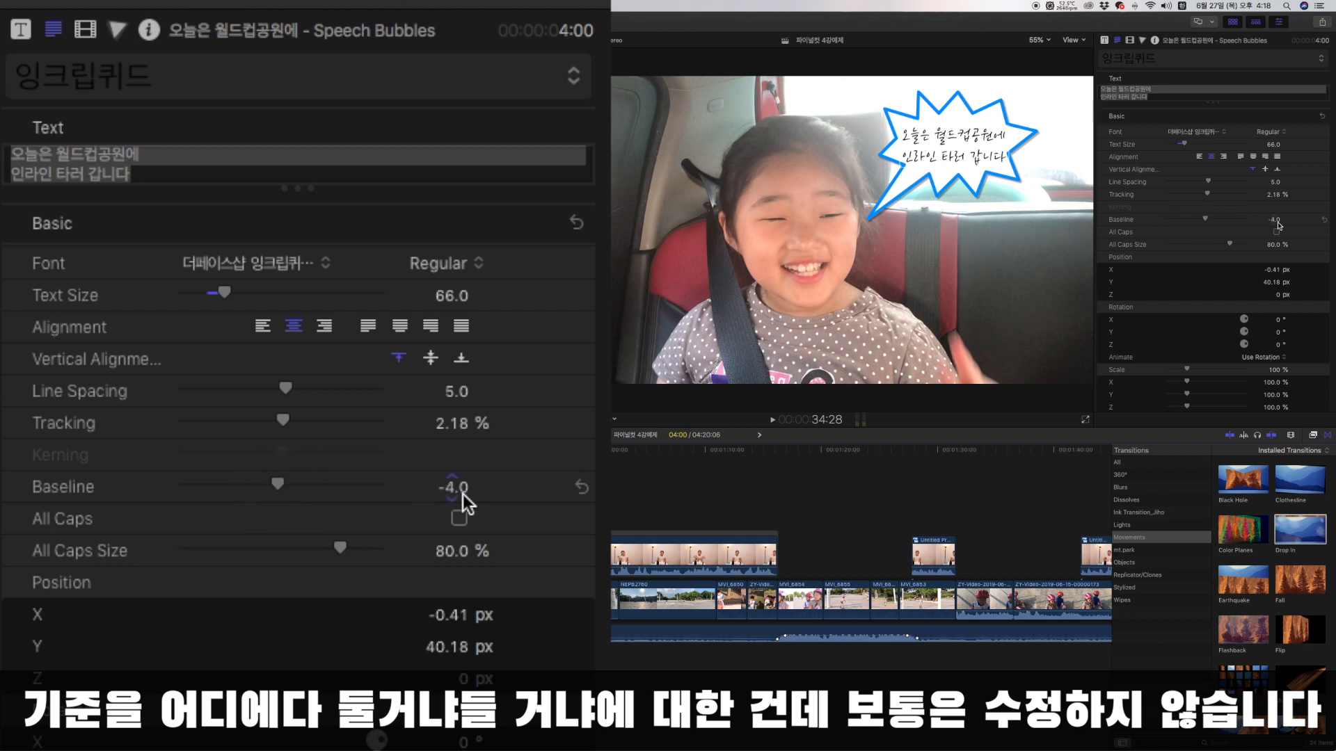
left_click(1324, 222)
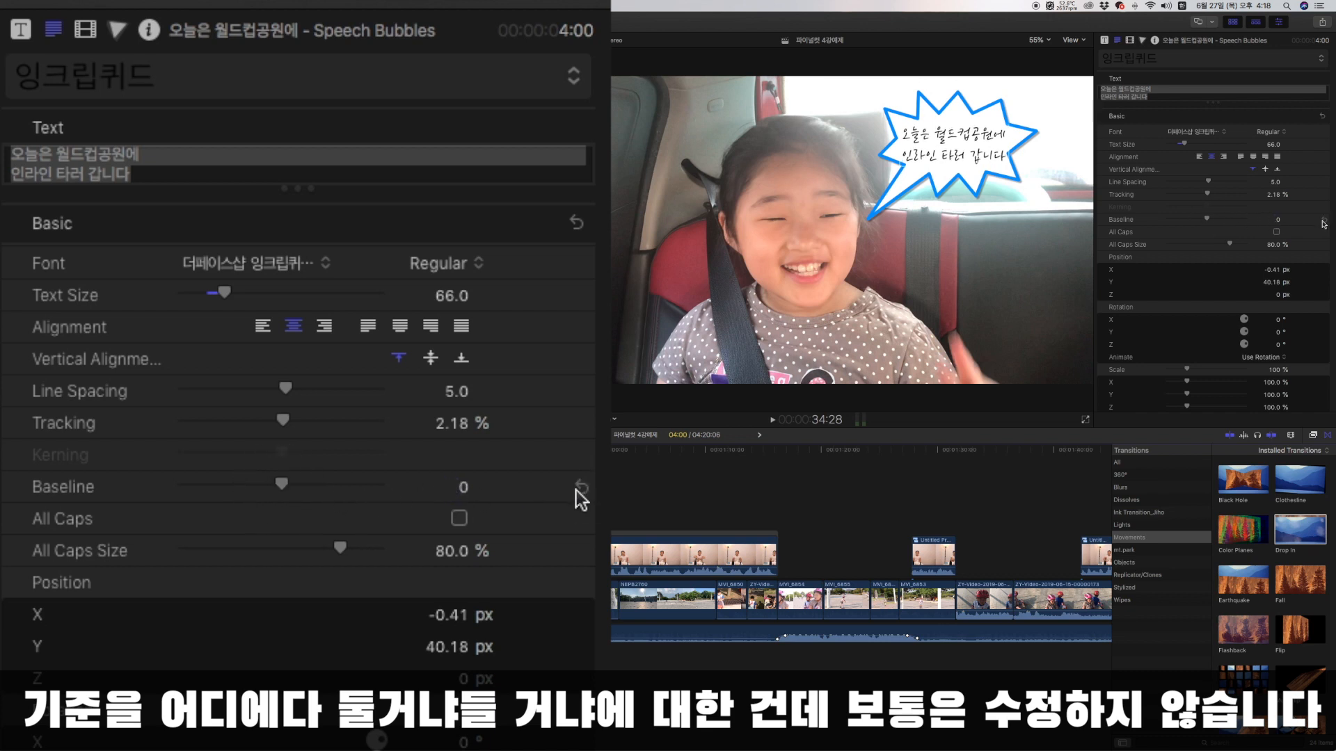
Add a third line "abcdefg" to the bubble text and compare it with and without All Caps, leaving All Caps on.
left_click(465, 523)
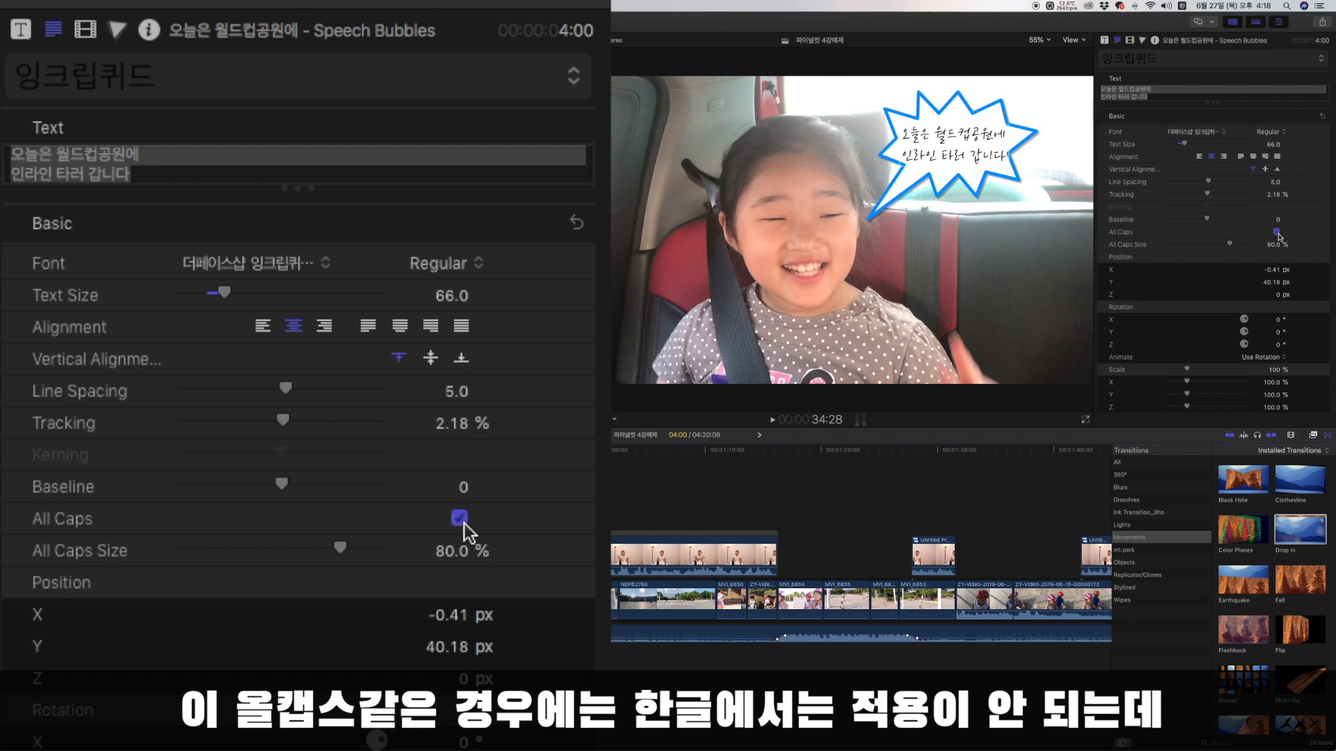
left_click(462, 524)
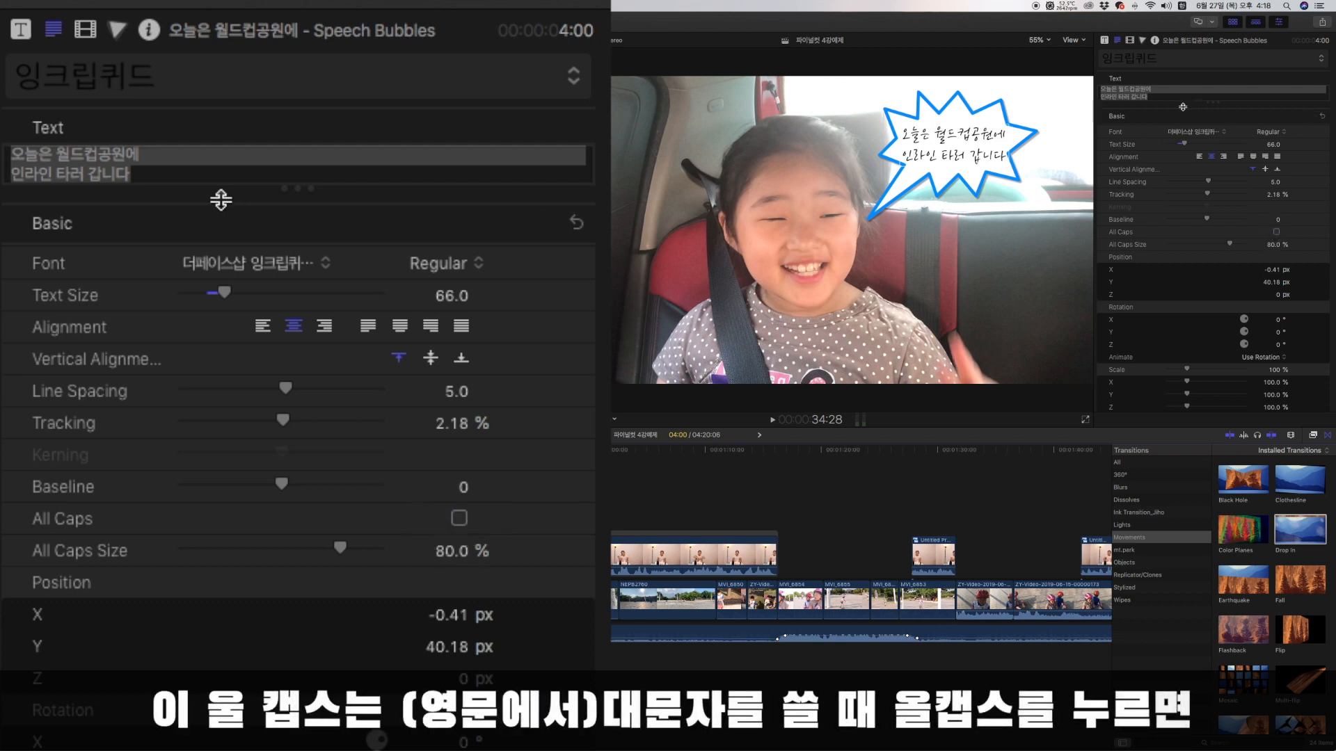
left_click(148, 174)
key("Return")
type("abcdefg")
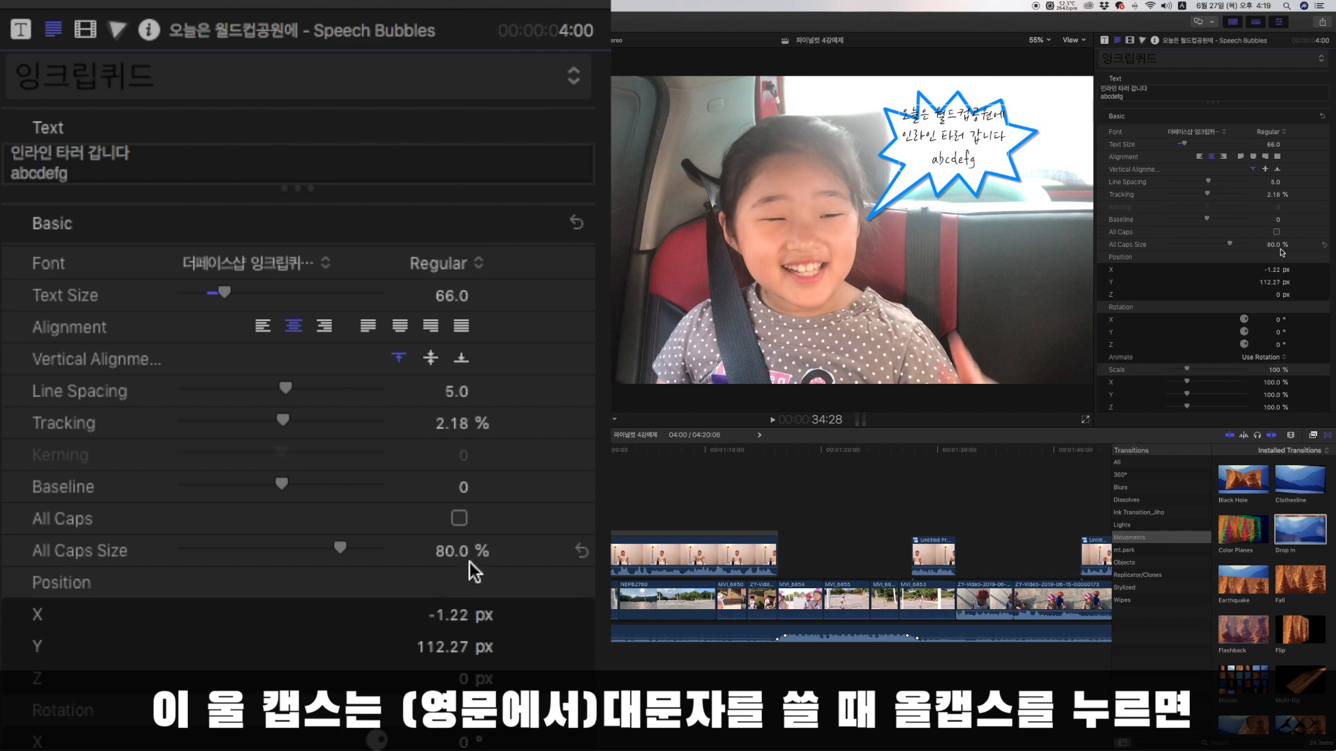
left_click(462, 522)
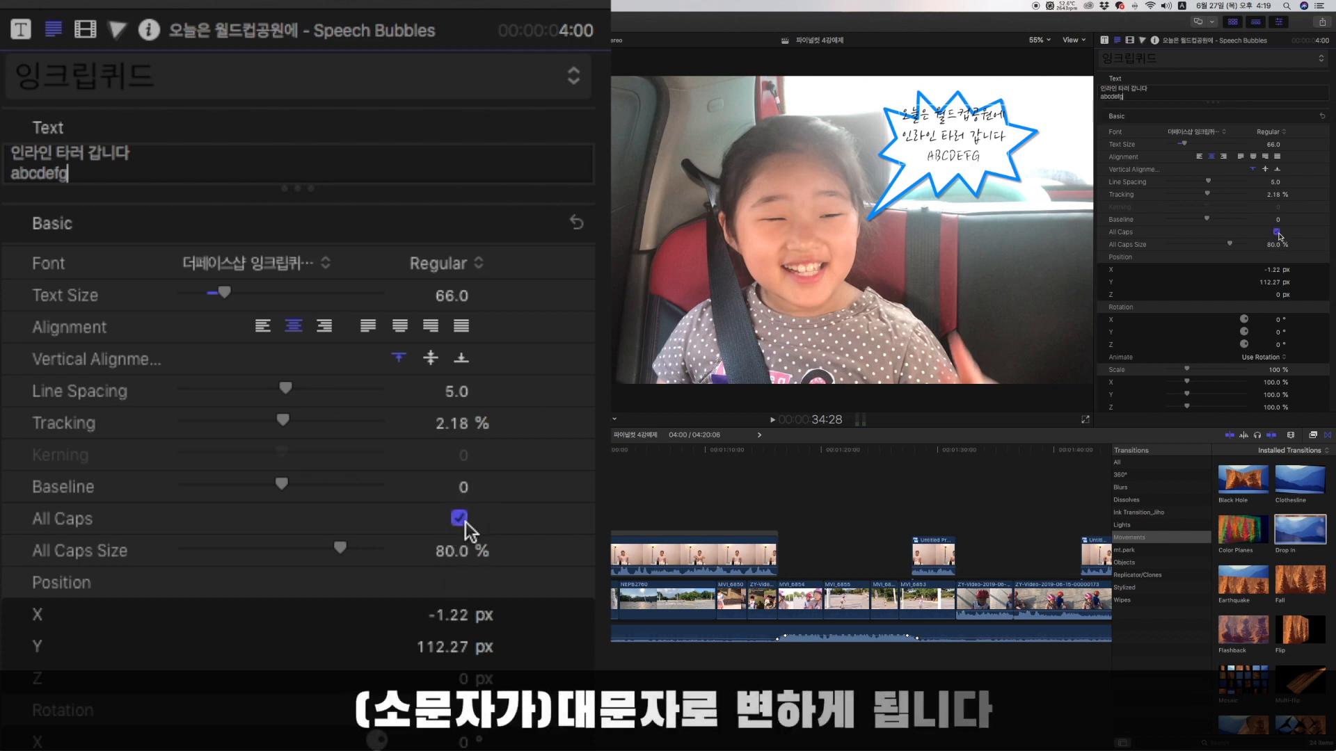
left_click(462, 521)
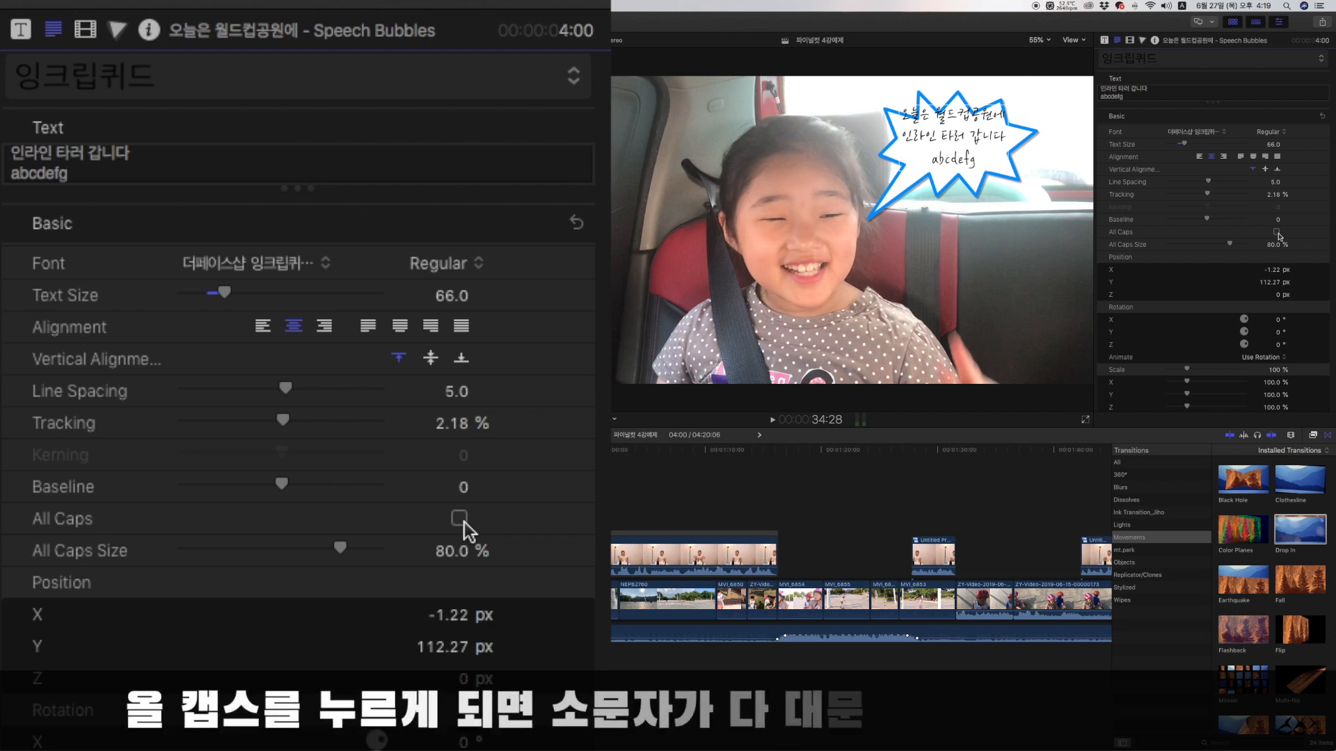
left_click(462, 520)
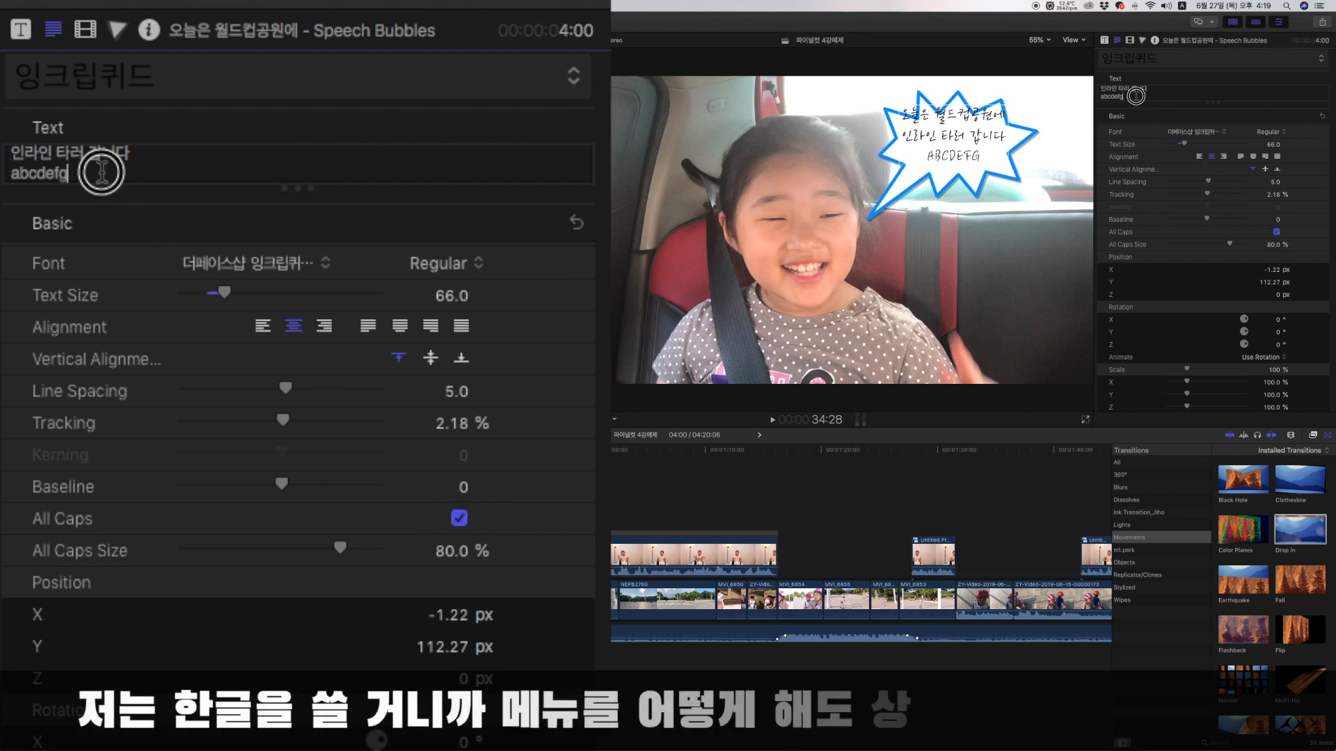
Delete the "abcdefg" line and move the remaining text down inside the bubble to about X -0.55 px, Y 40.56 px.
left_click_drag(1137, 96, 1092, 99)
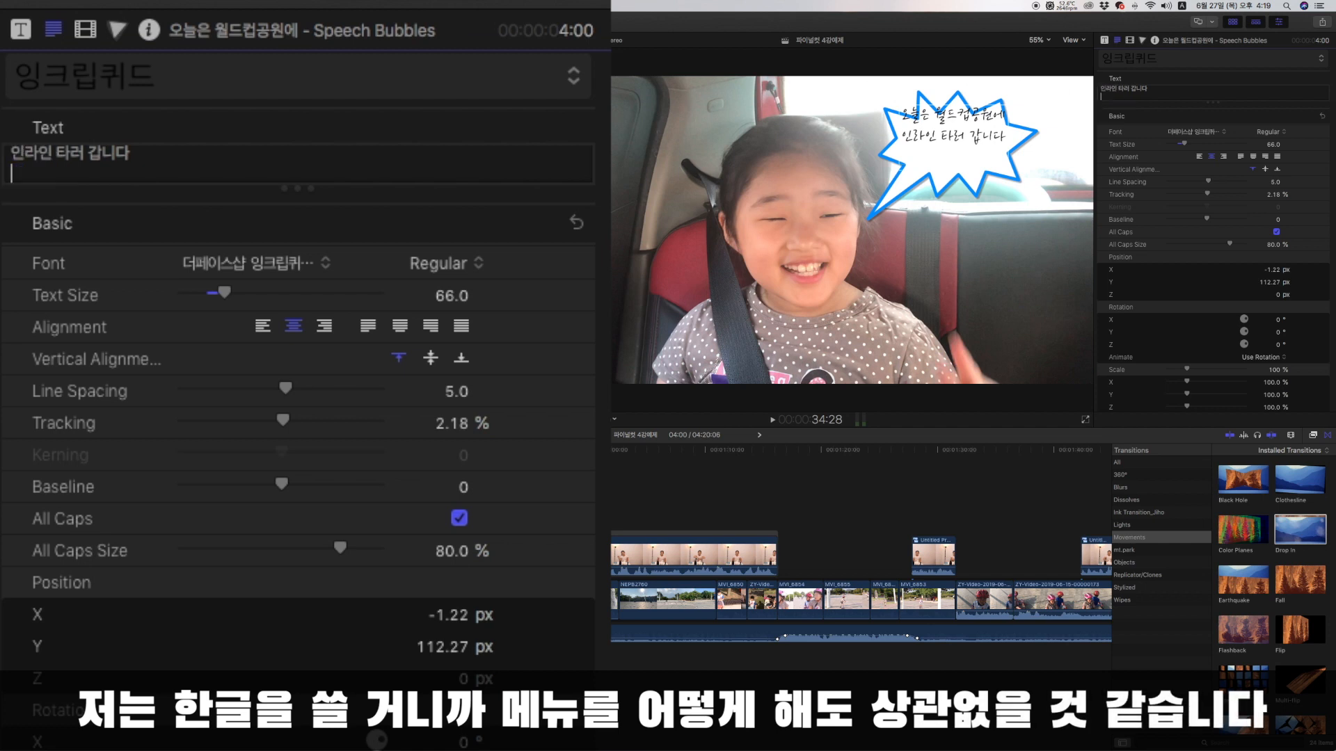
key("BackSpace")
left_click_drag(987, 121, 987, 139)
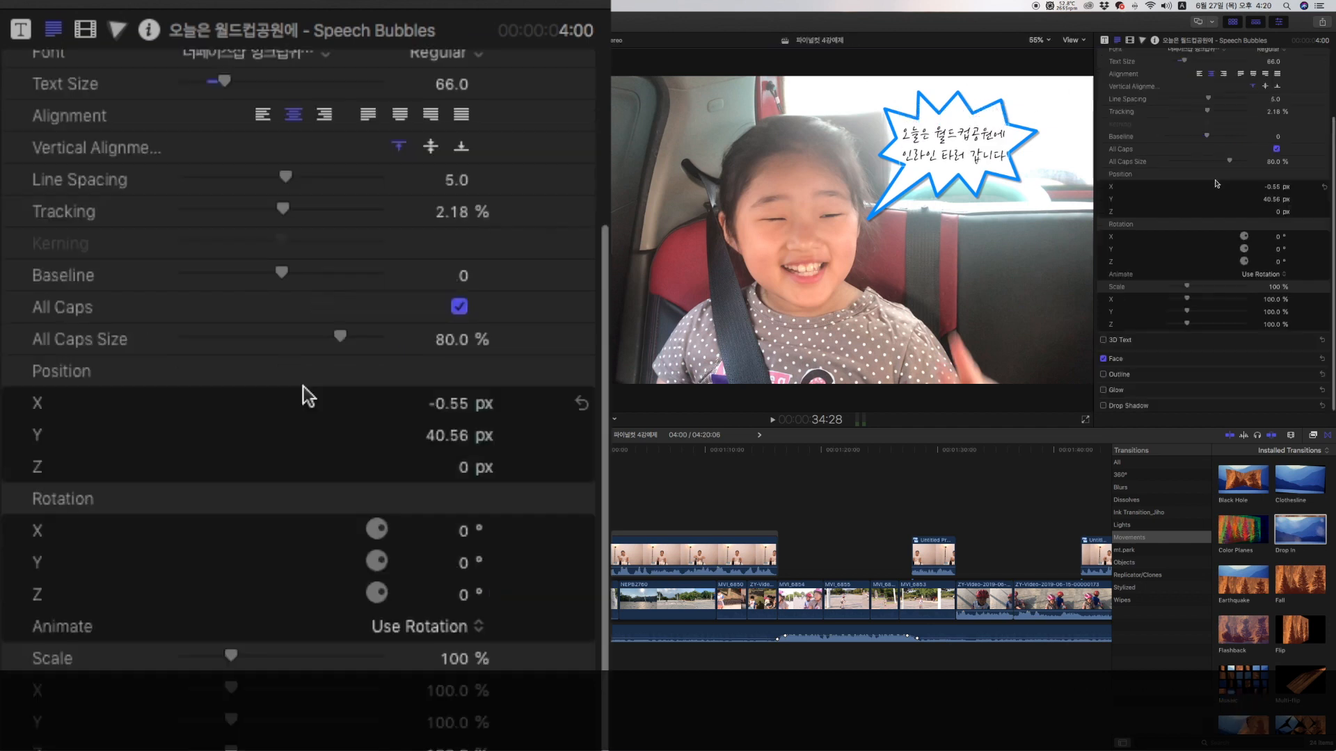
Set the text's position to X -3.6 px and Y 36.74 px, with Animate at Use Orientation and scale at 99 %.
left_click_drag(446, 405, 457, 449)
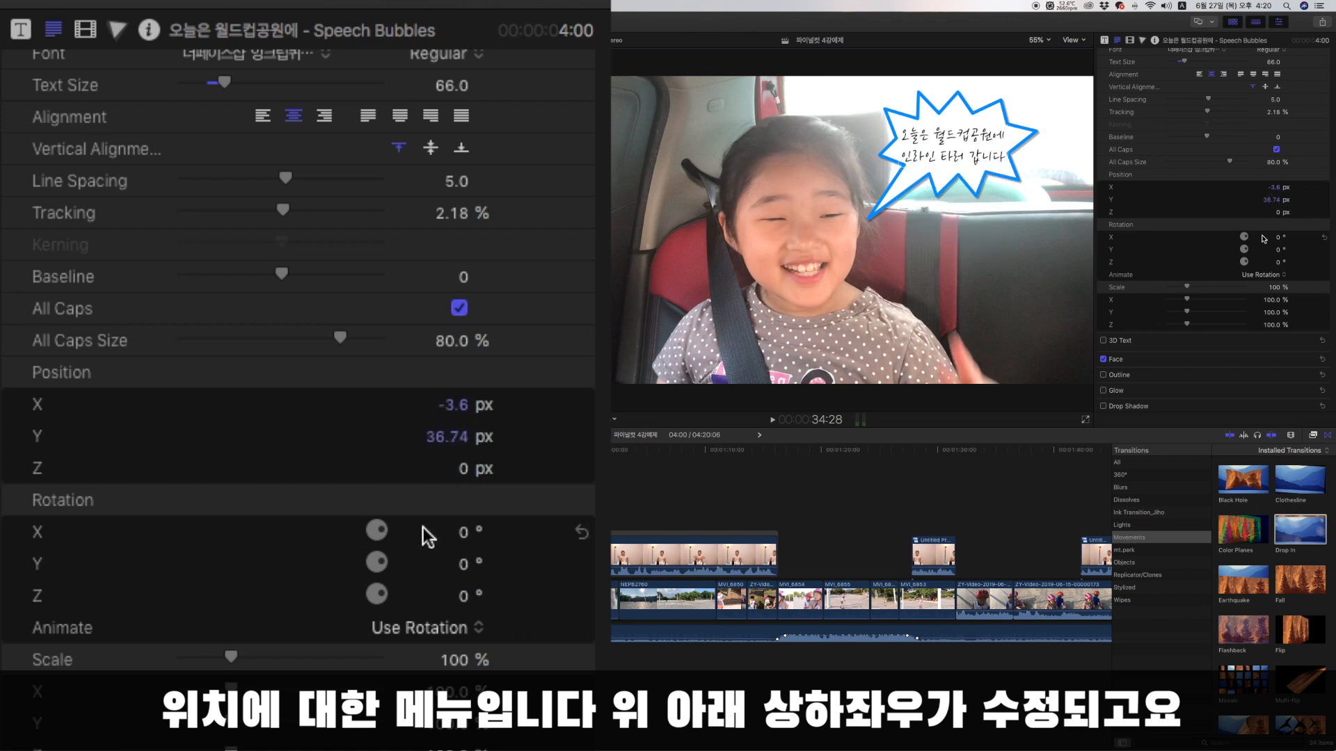
left_click_drag(384, 542, 427, 522)
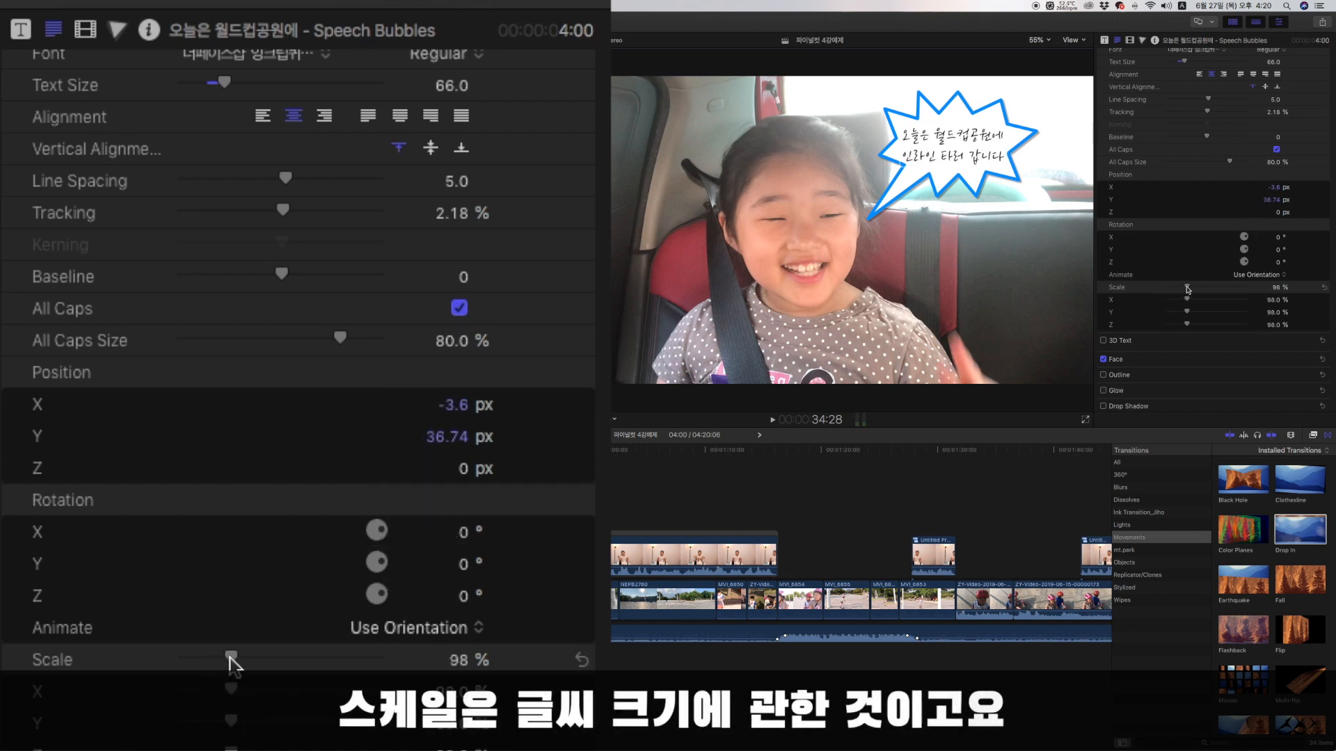
mouse_move(230, 659)
left_mouse_down()
mouse_move(253, 658)
mouse_move(230, 658)
left_mouse_up()
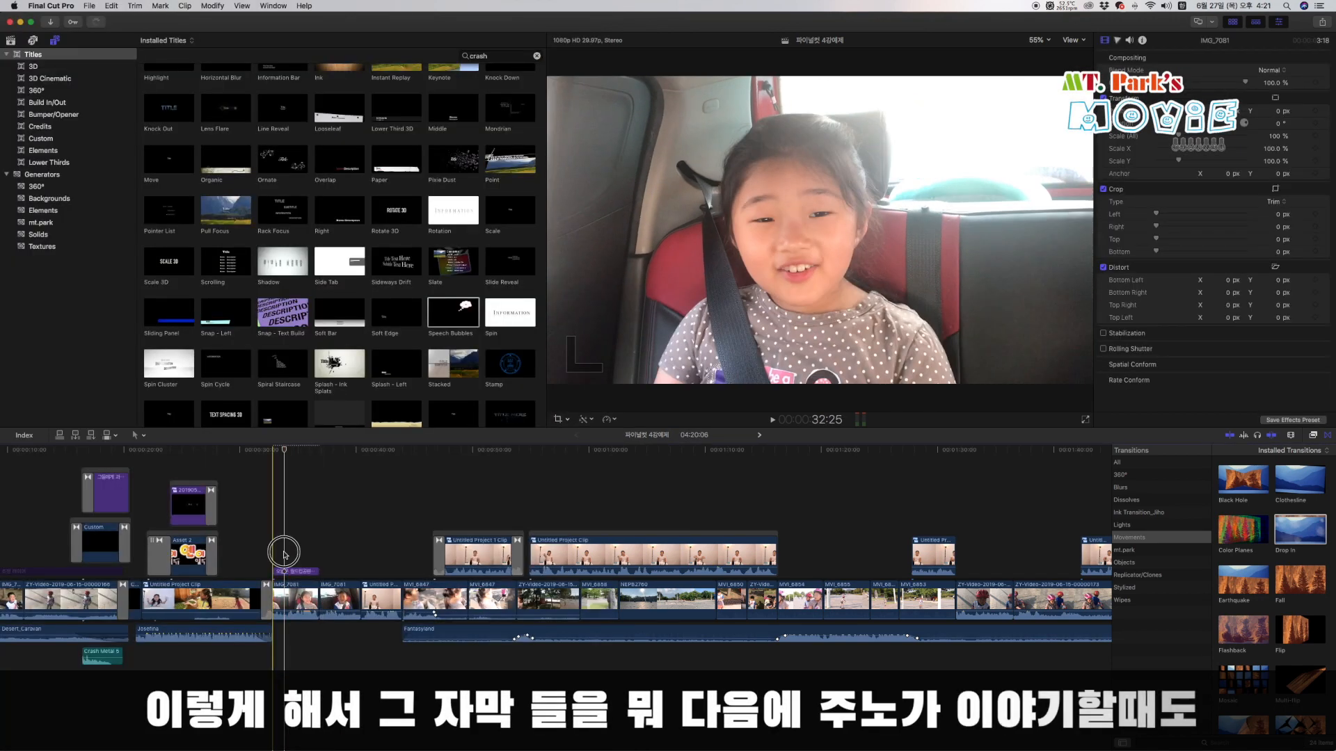
Copy the finished speech bubble title and paste it directly after the original, above the second IMG_7081 clip.
left_click(314, 569)
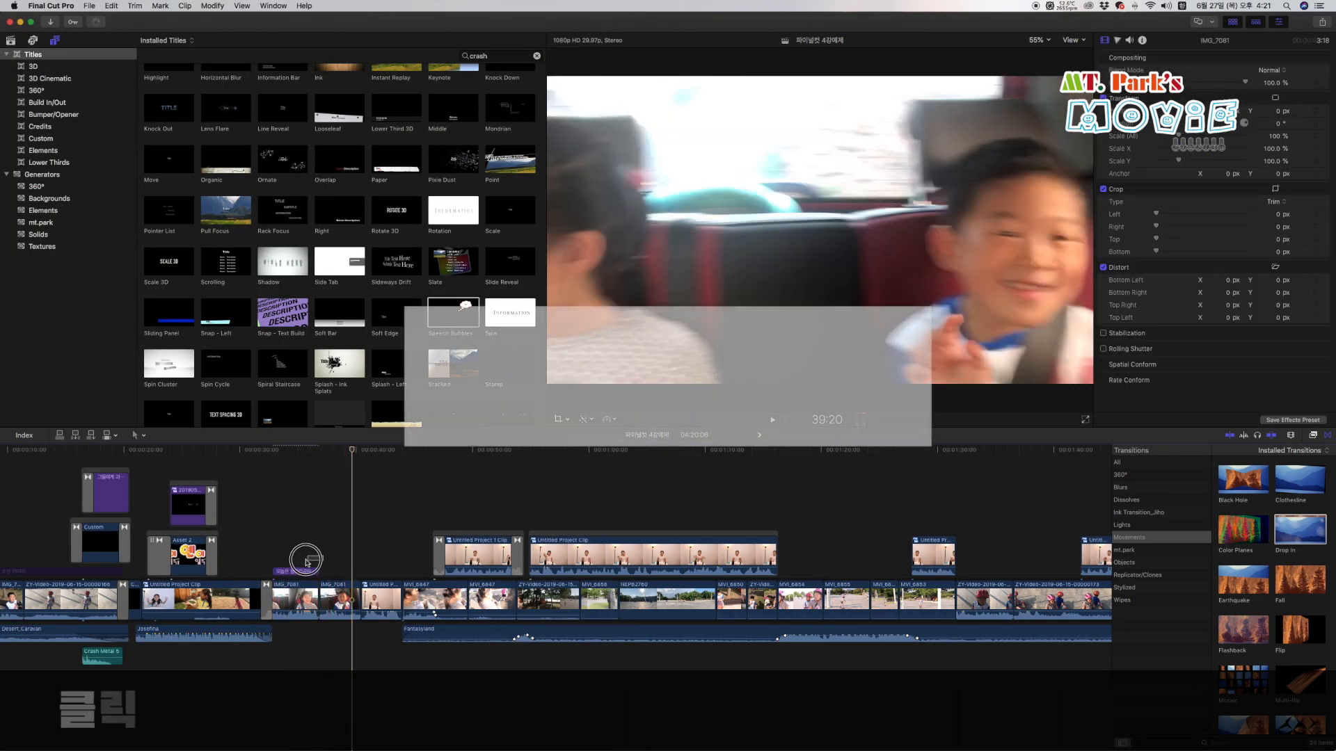
left_click(276, 572)
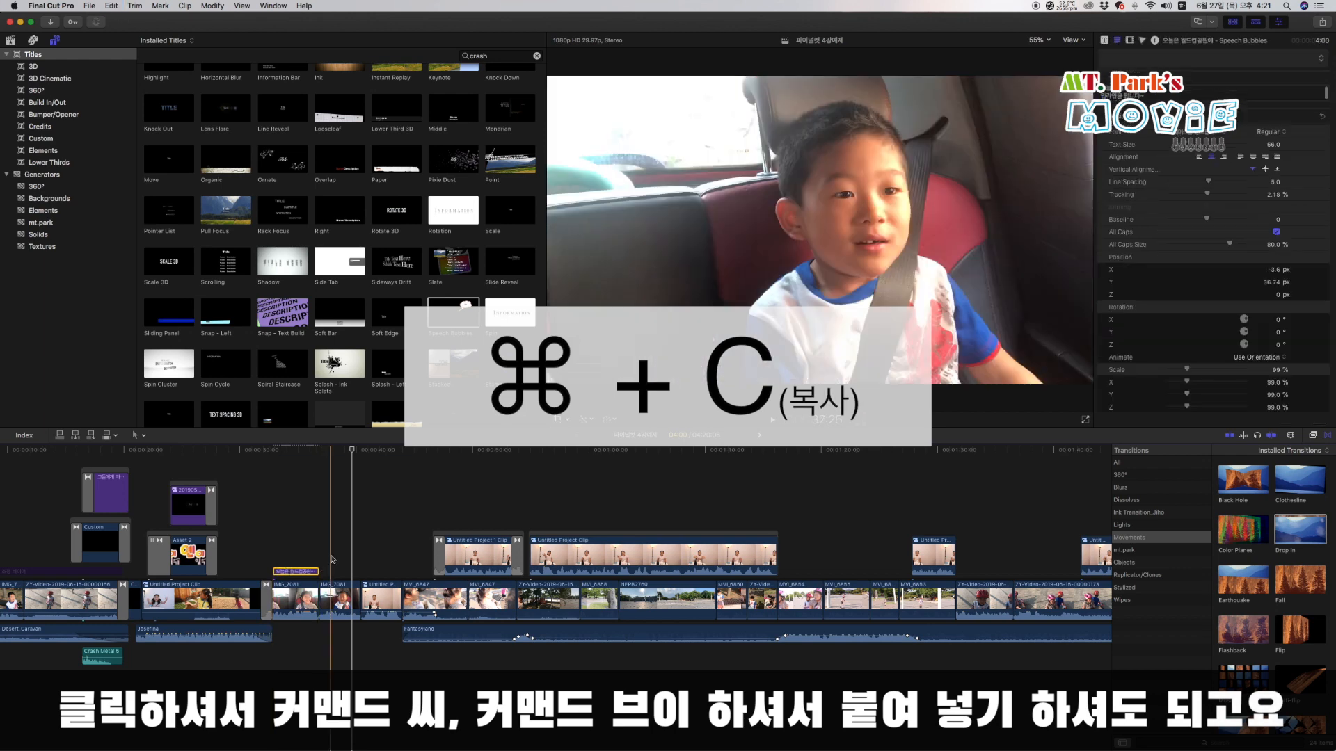
key("cmd+v")
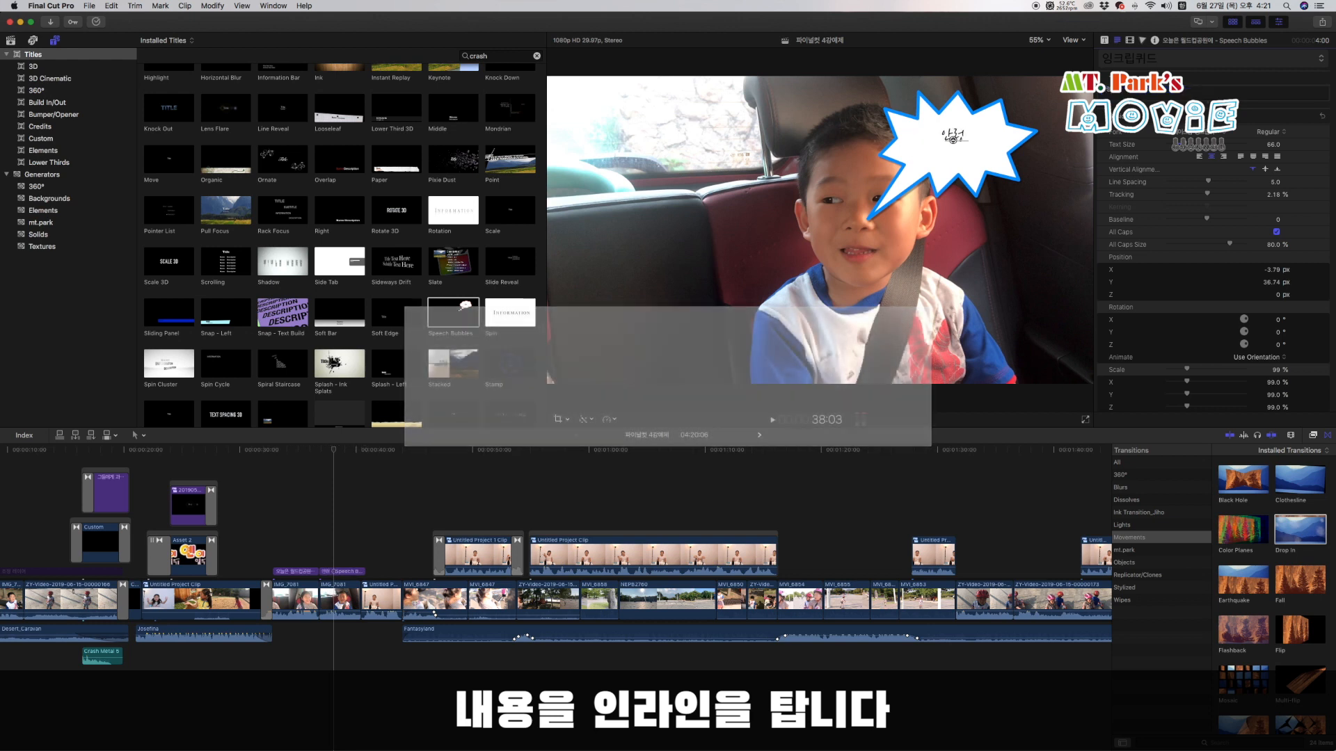
Replace the pasted bubble's text with "인라인을 탑니다" and set its location to Upper Left.
type("나")
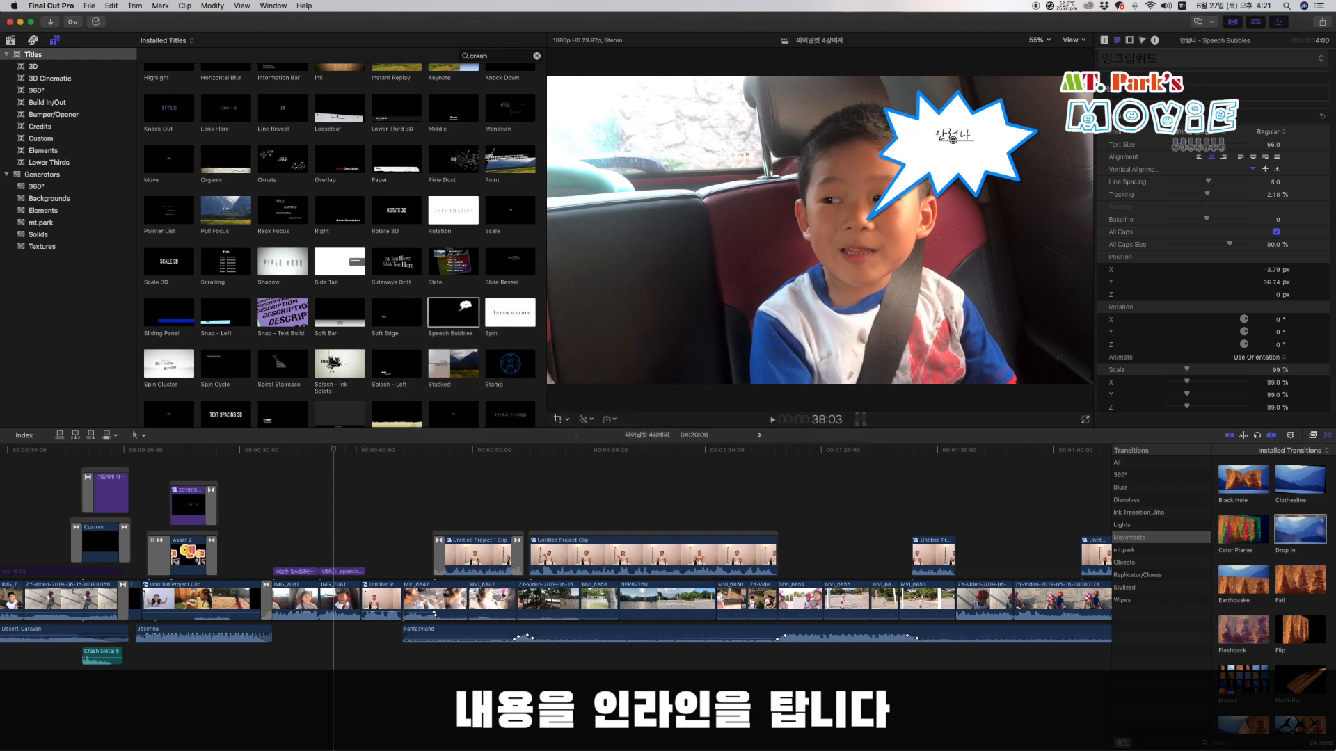
type("니다")
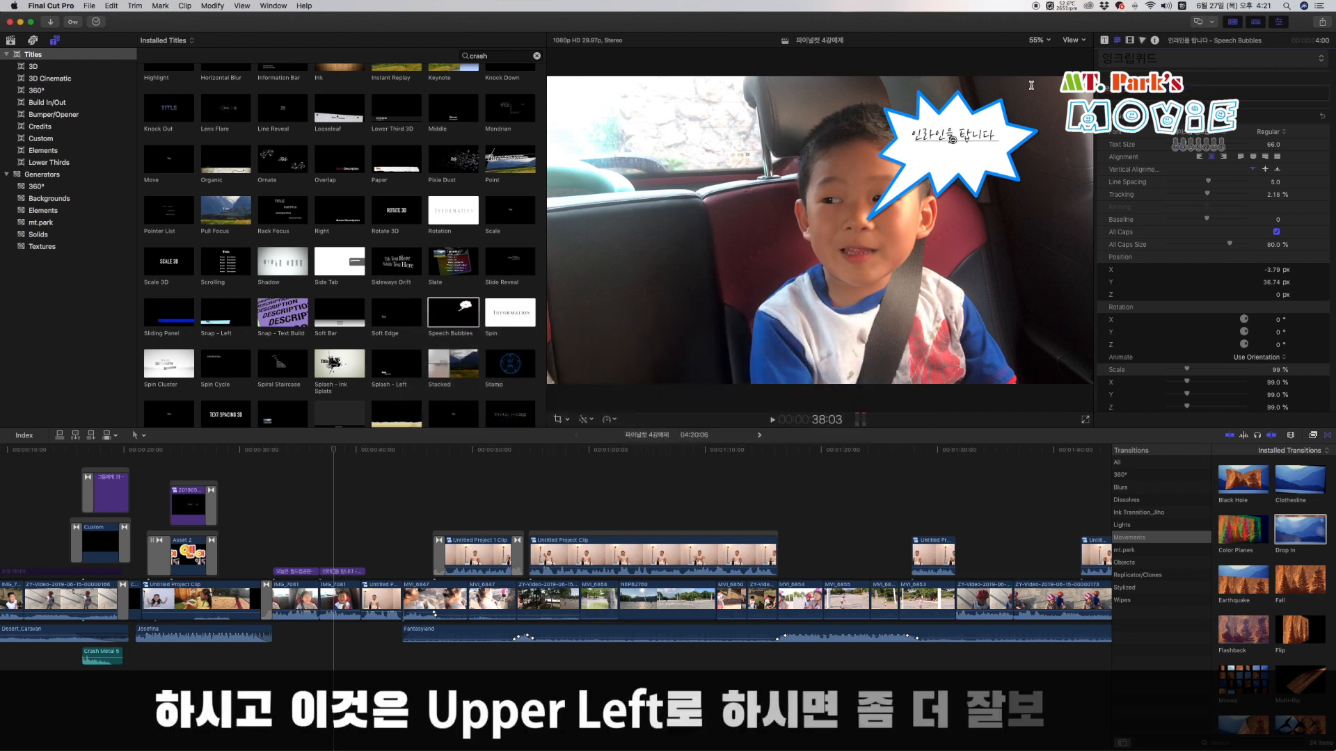
left_click(1105, 40)
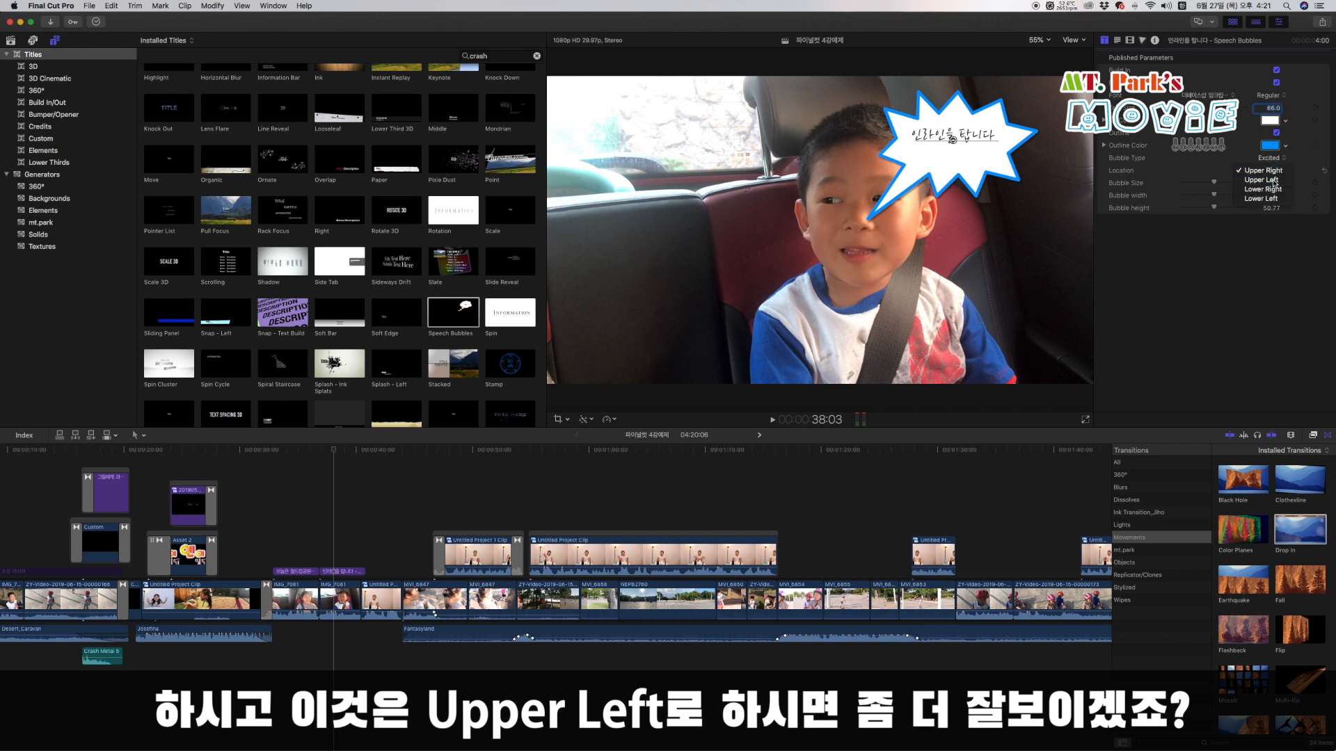
left_click(1273, 180)
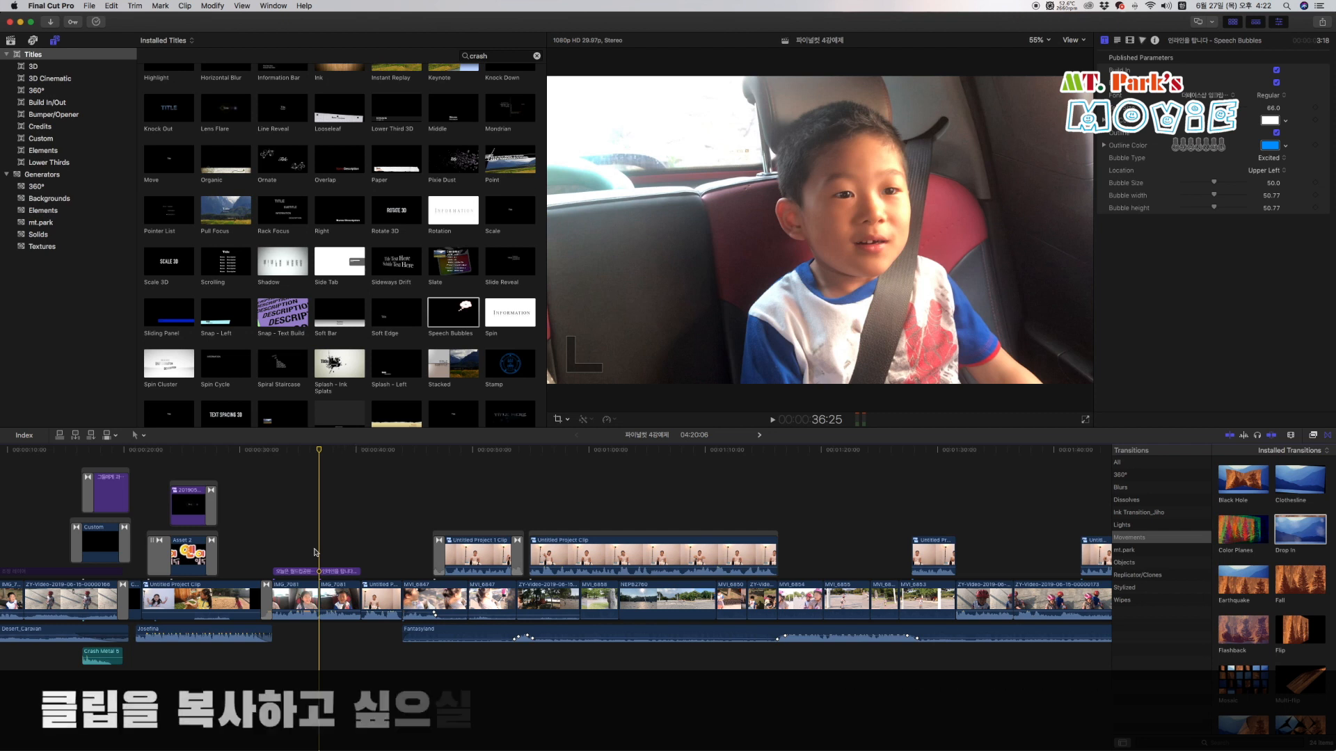
Duplicate the "인라인을 탑니다" title to above the Untitled Project 1 Clip and carry it further along the timeline.
left_click(332, 571)
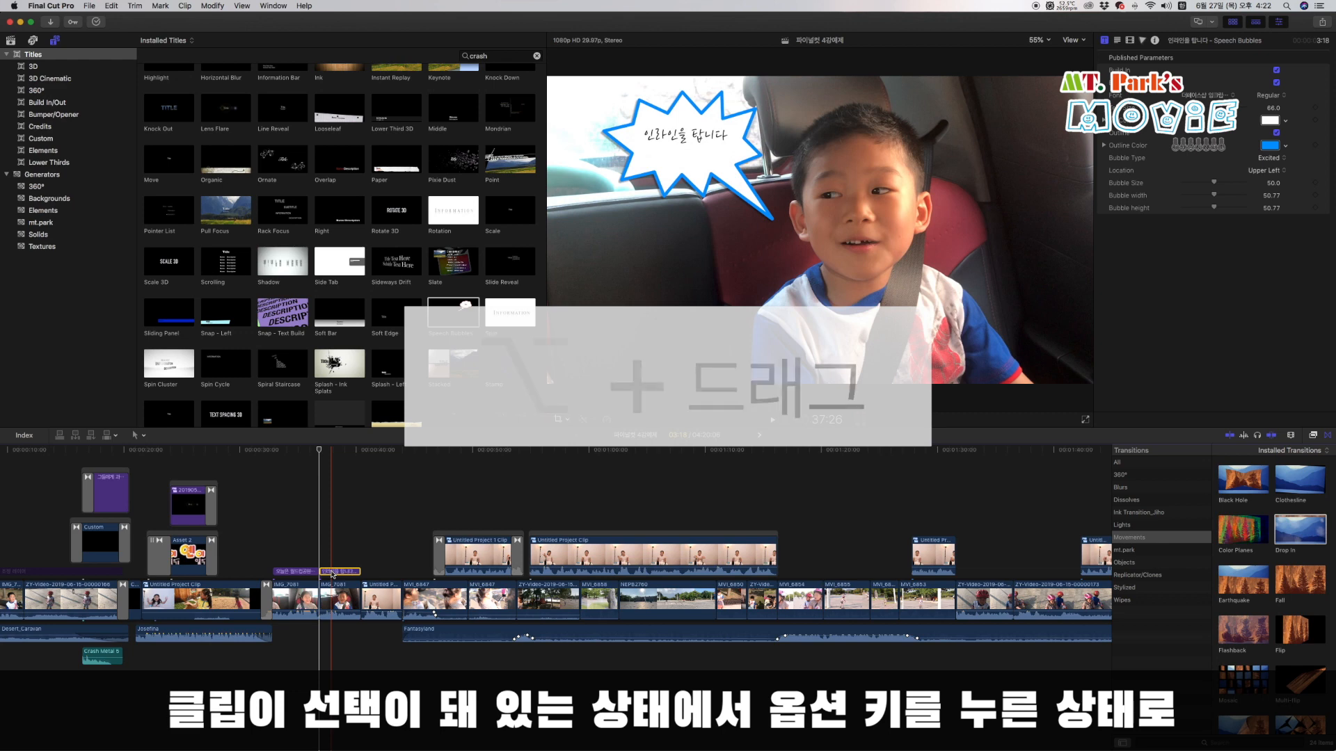
left_click_drag(332, 575, 469, 511, "alt")
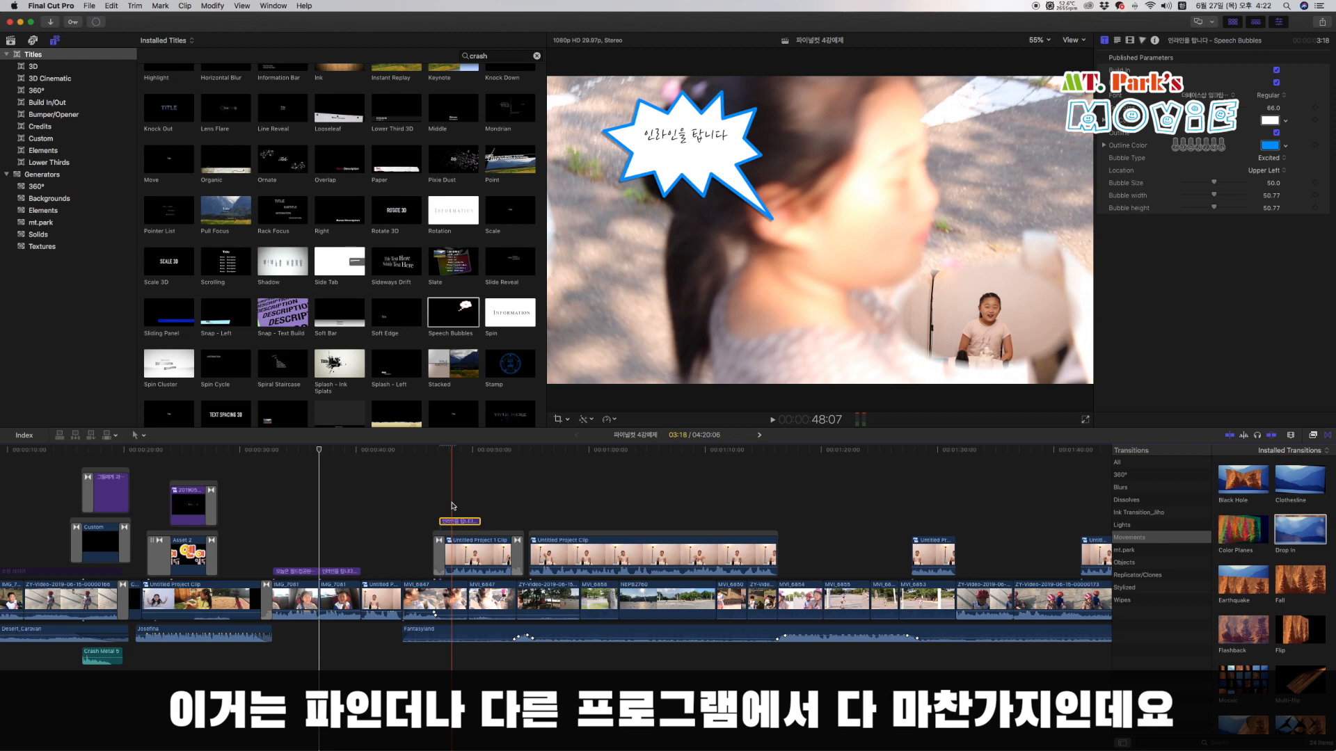
left_click_drag(461, 521, 567, 511, "alt")
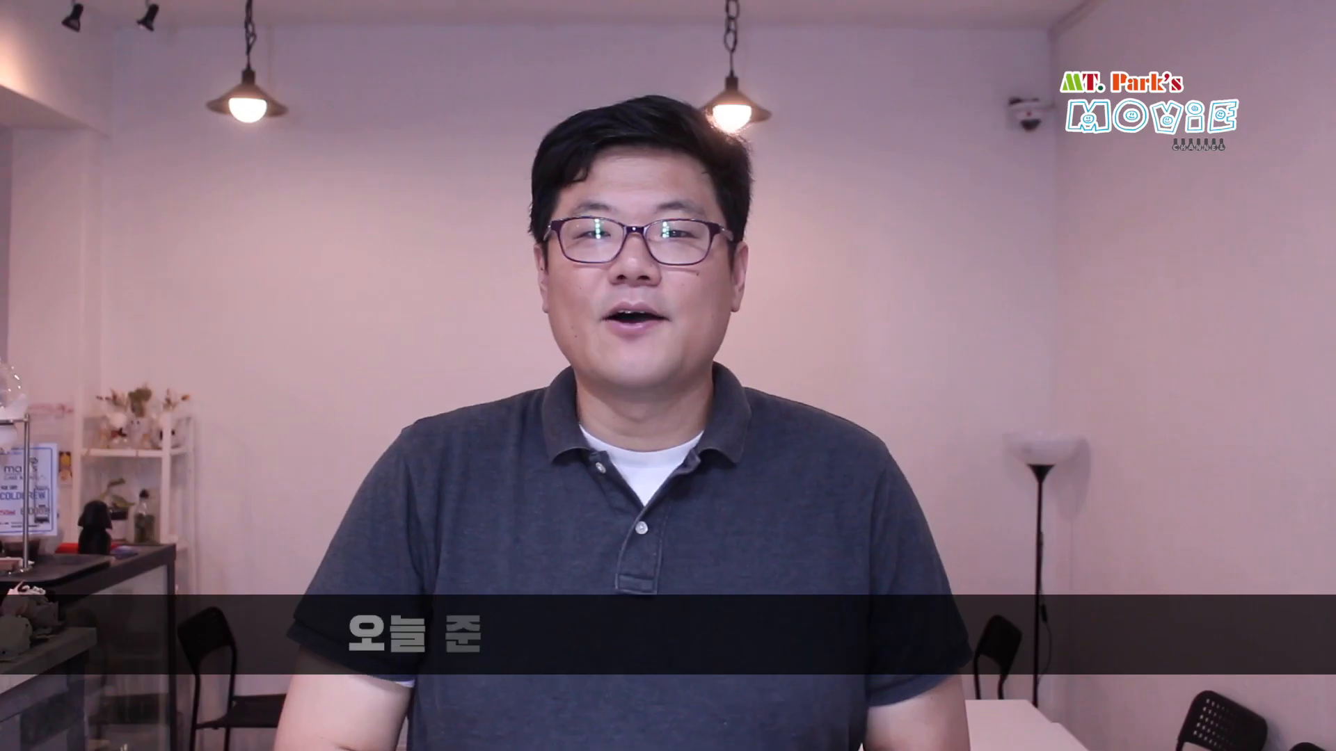